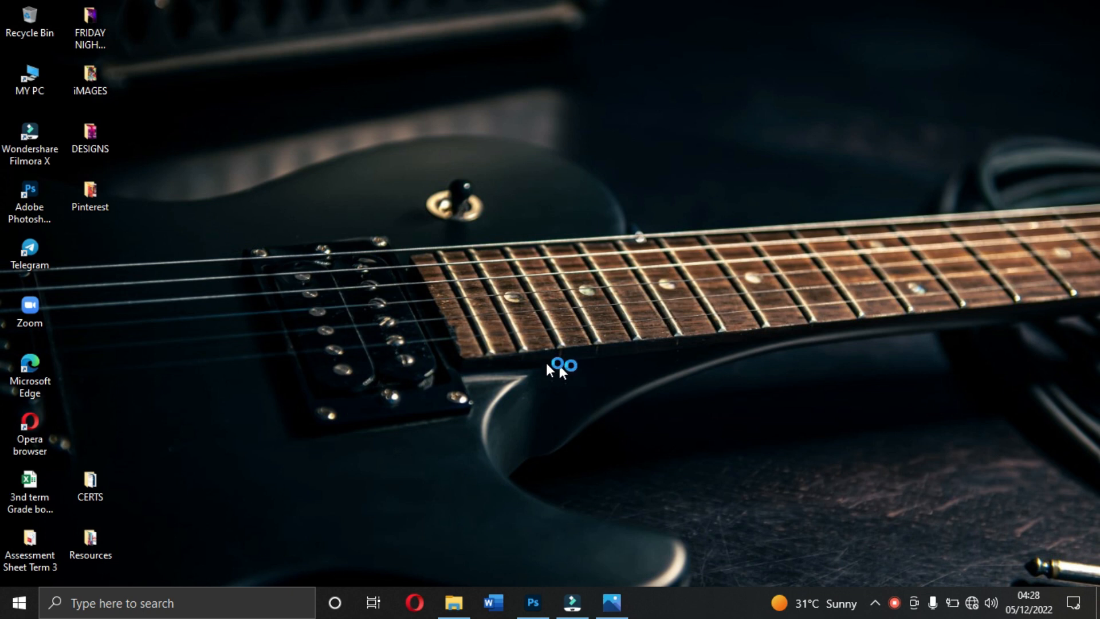
# - Switch to Photoshop to review the finished KIDZ PARTY AND DONATION flyer, and examine the source images in the Resources folder
pyautogui.click(531, 601)
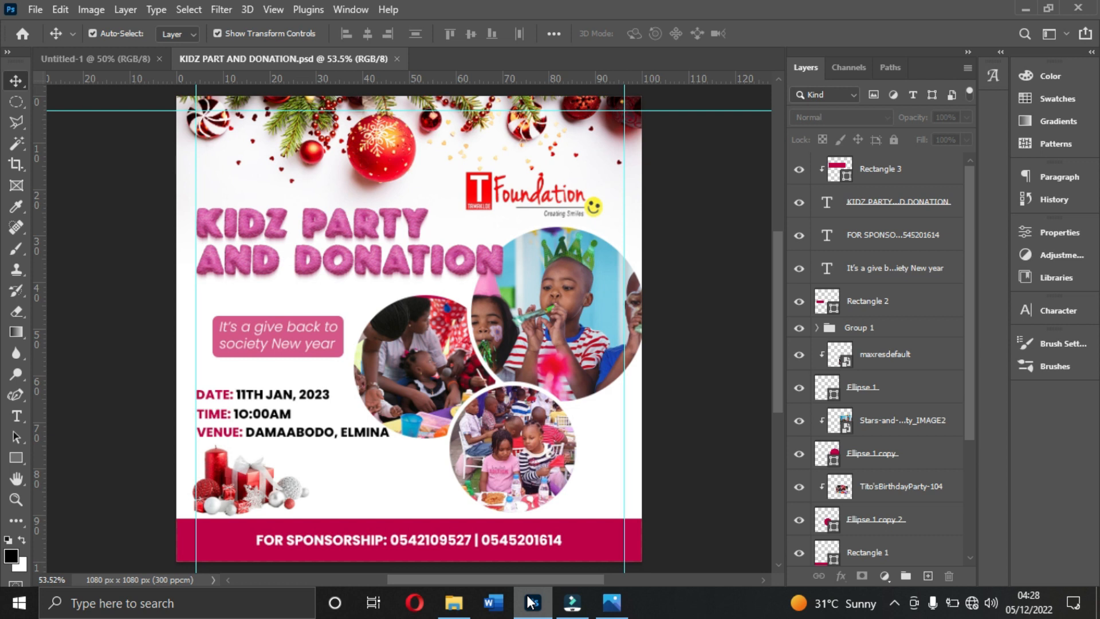
pyautogui.click(447, 605)
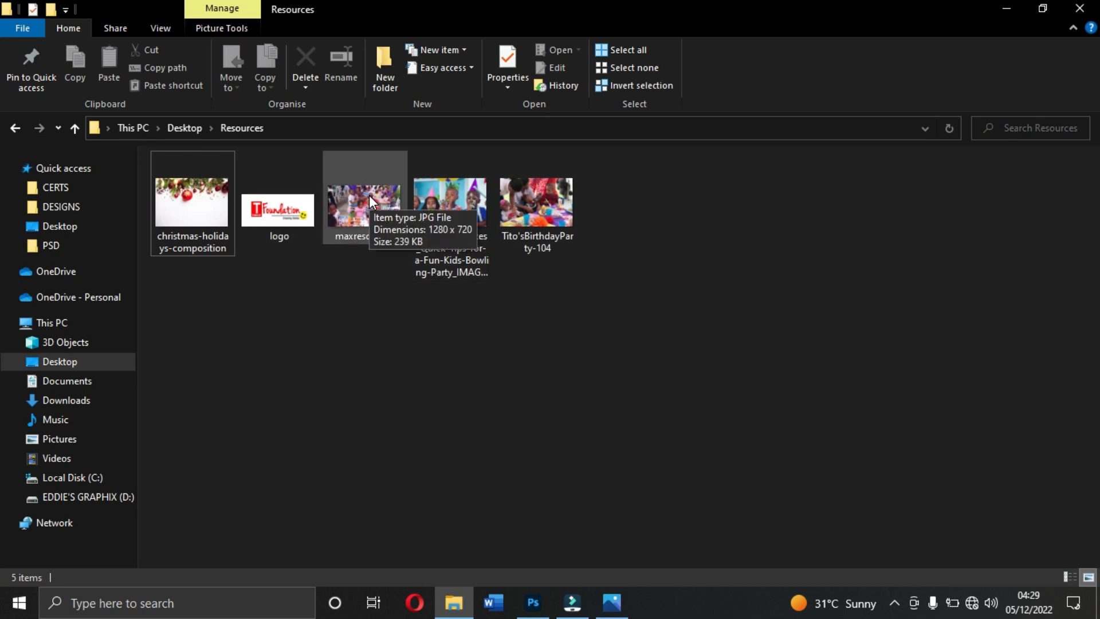
pyautogui.click(1009, 9)
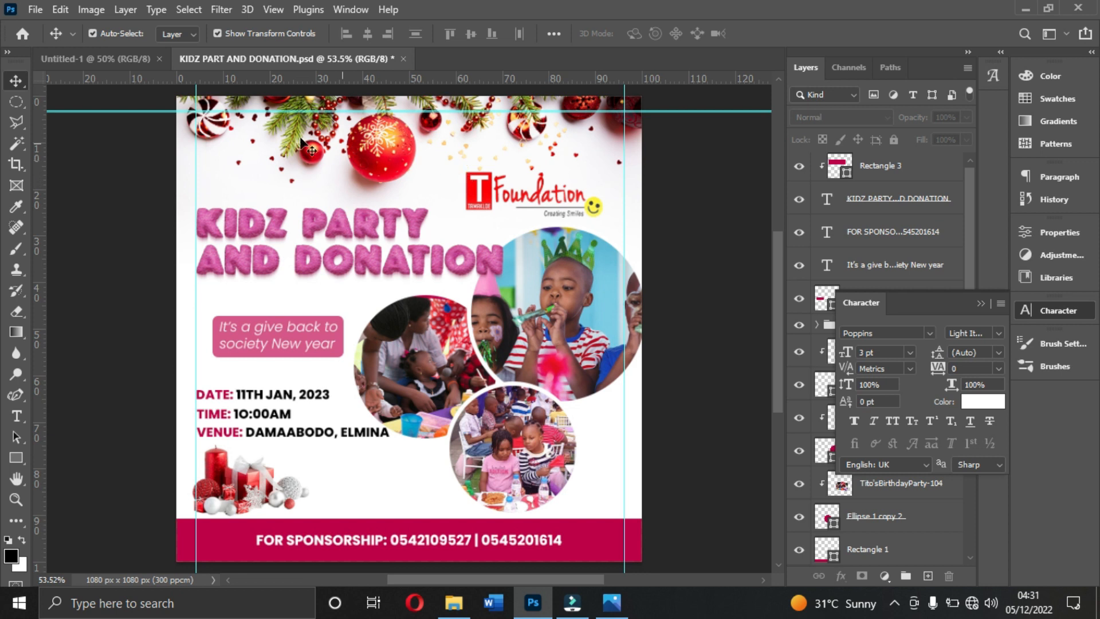
# - Create a new 1080 × 1080 px document named KIDZ PARTY, 300 pixels/centimeter, RGB, with a white background
pyautogui.click(36, 10)
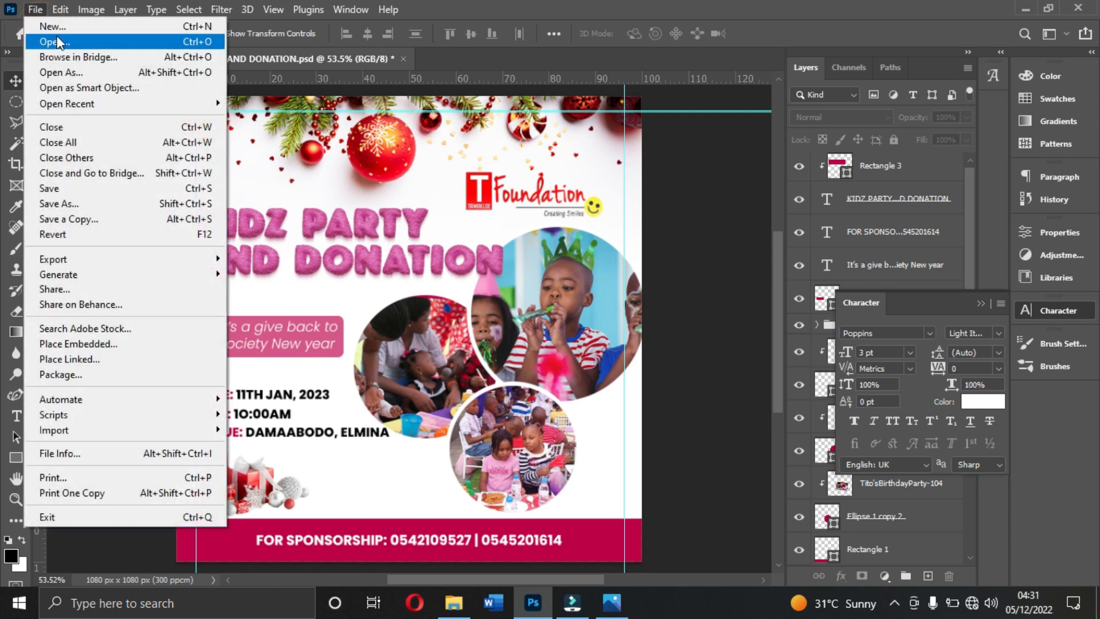
pyautogui.click(59, 32)
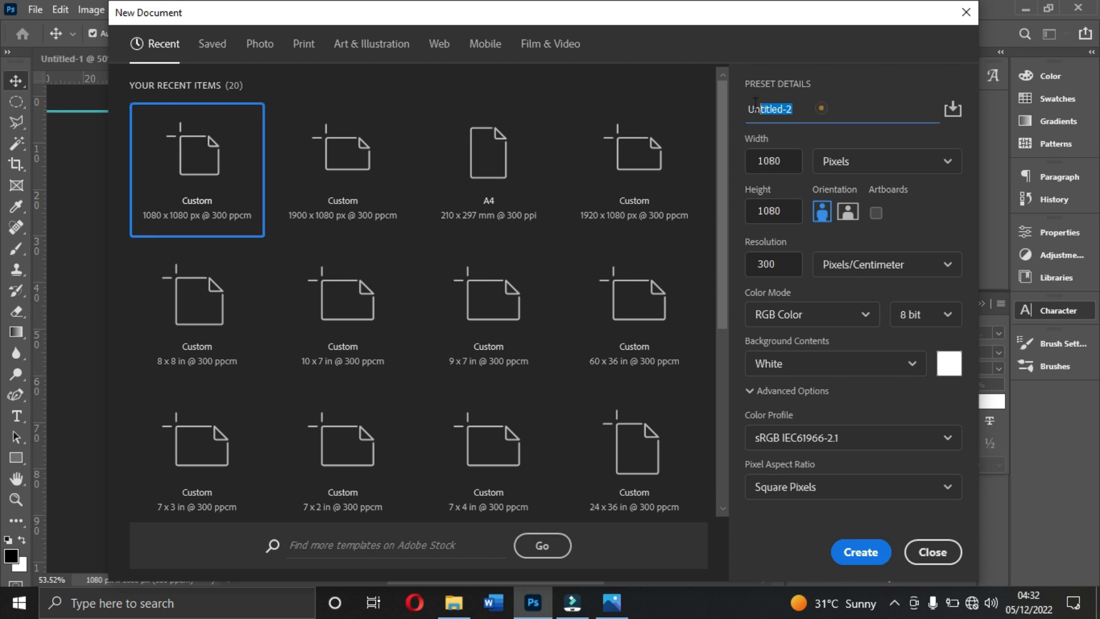
pyautogui.click(791, 104)
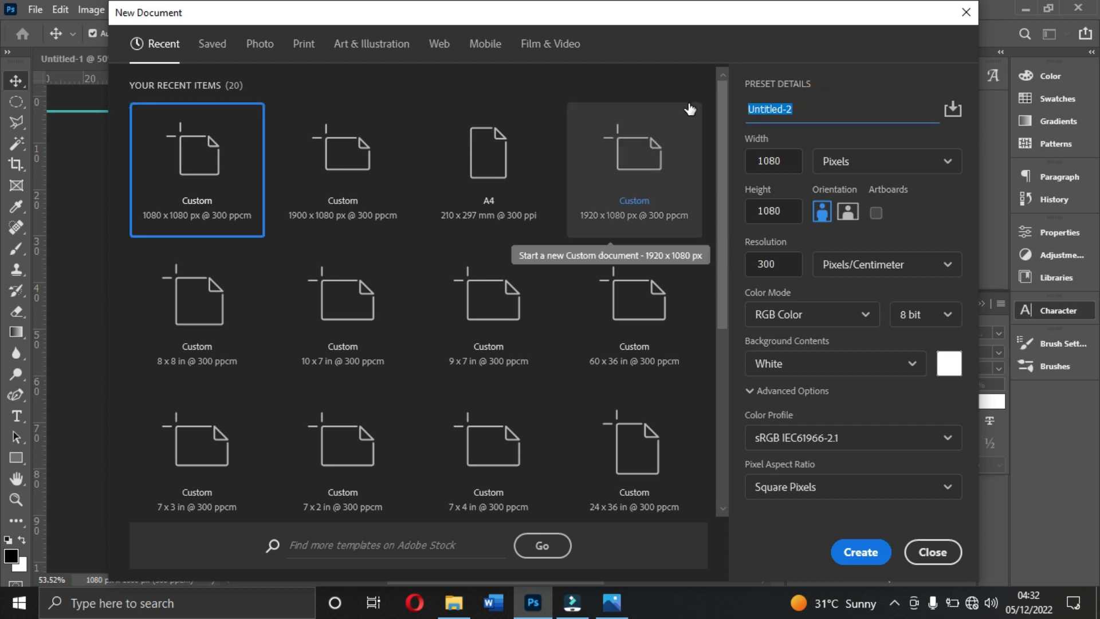
pyautogui.write('Kl')
pyautogui.write('DZ')
pyautogui.write(' F')
pyautogui.press('BackSpace')
pyautogui.write('PARTY')
pyautogui.click(861, 552)
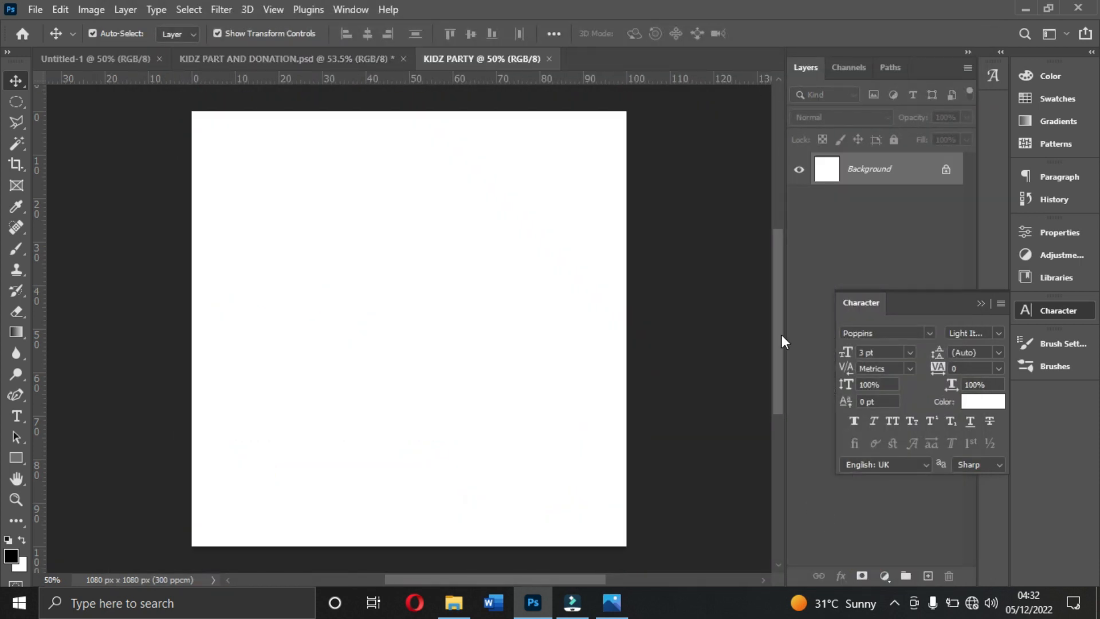
# - Place two horizontal and two vertical guides just inside the canvas edges as margins on all four sides
pyautogui.moveTo(618, 80); pyautogui.dragTo(565, 558)
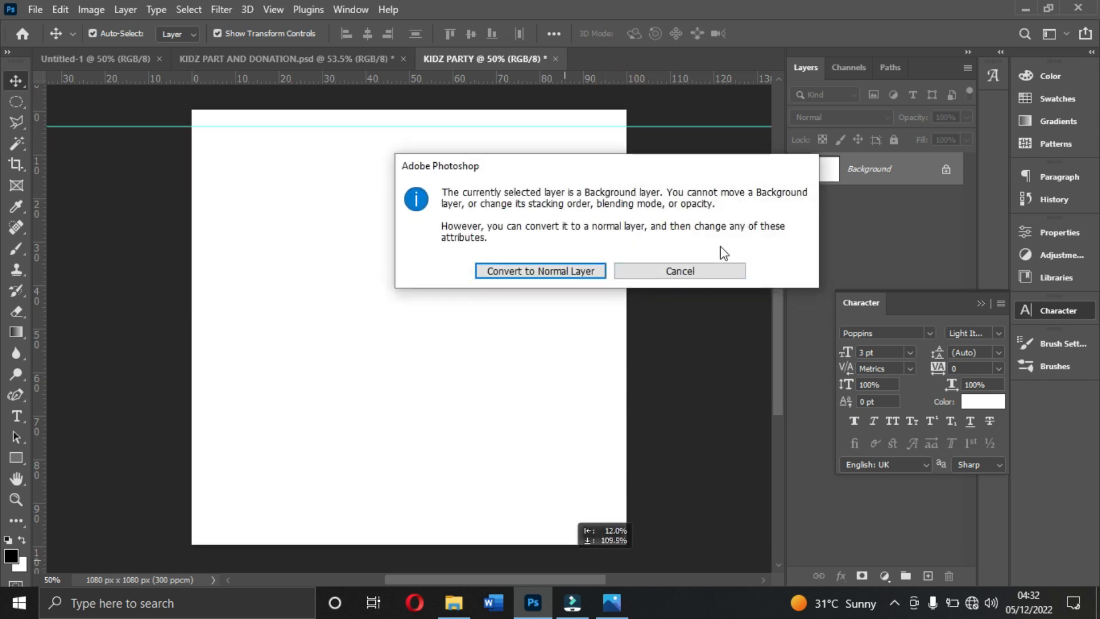
pyautogui.click(697, 274)
pyautogui.moveTo(597, 76); pyautogui.dragTo(585, 524)
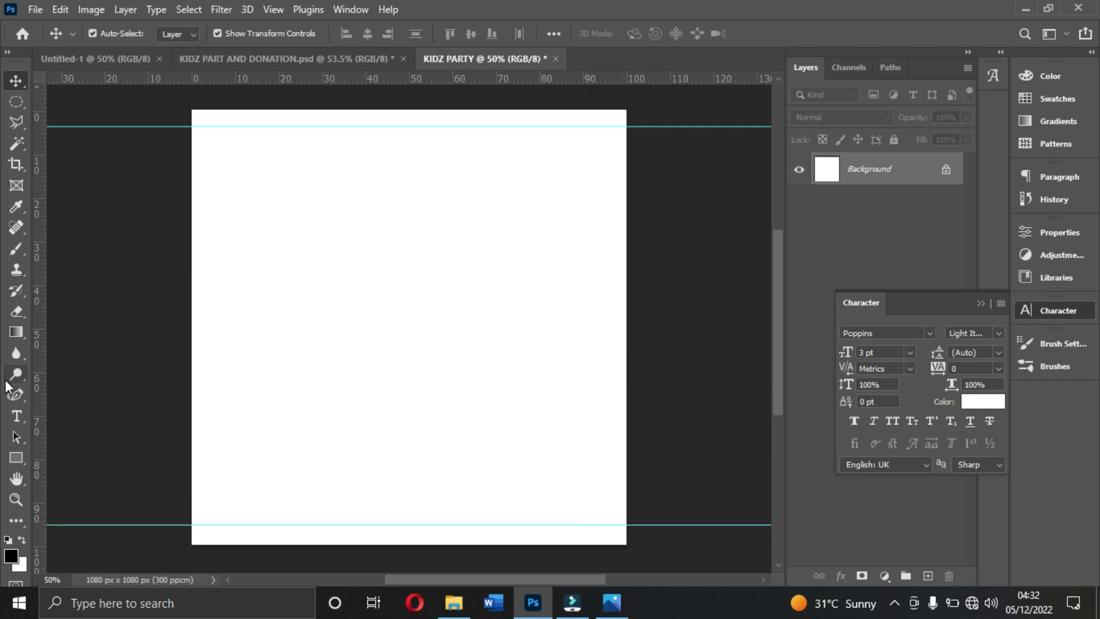
pyautogui.moveTo(43, 386); pyautogui.dragTo(215, 395)
pyautogui.moveTo(37, 413); pyautogui.dragTo(607, 433)
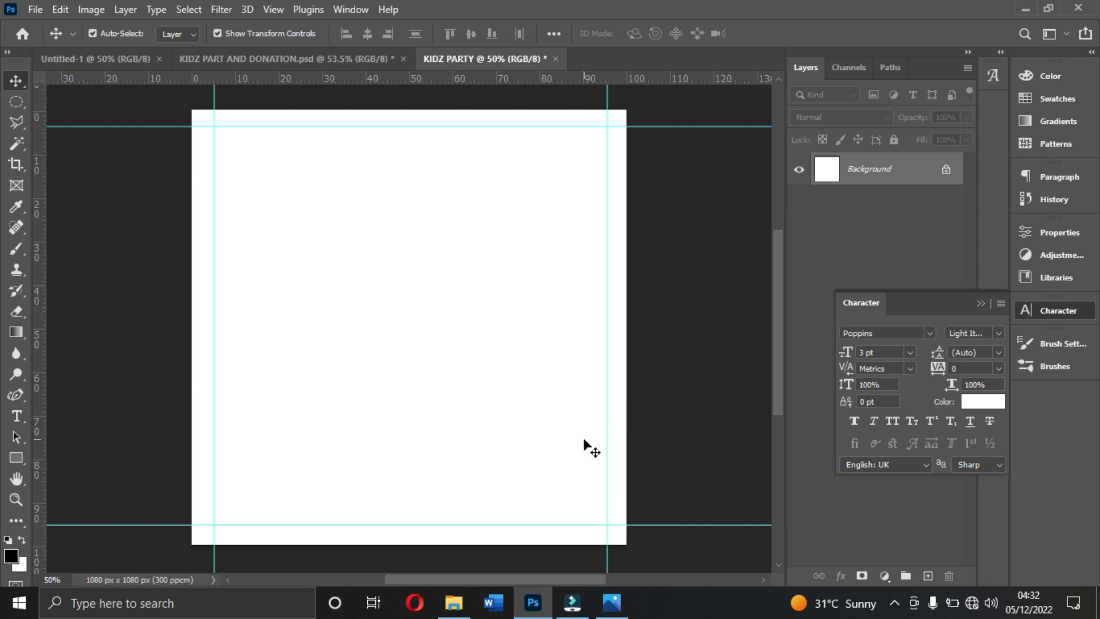
# - Place the christmas-holidays-composition image from the Resources folder across the upper part of the canvas, at full canvas width
pyautogui.click(454, 603)
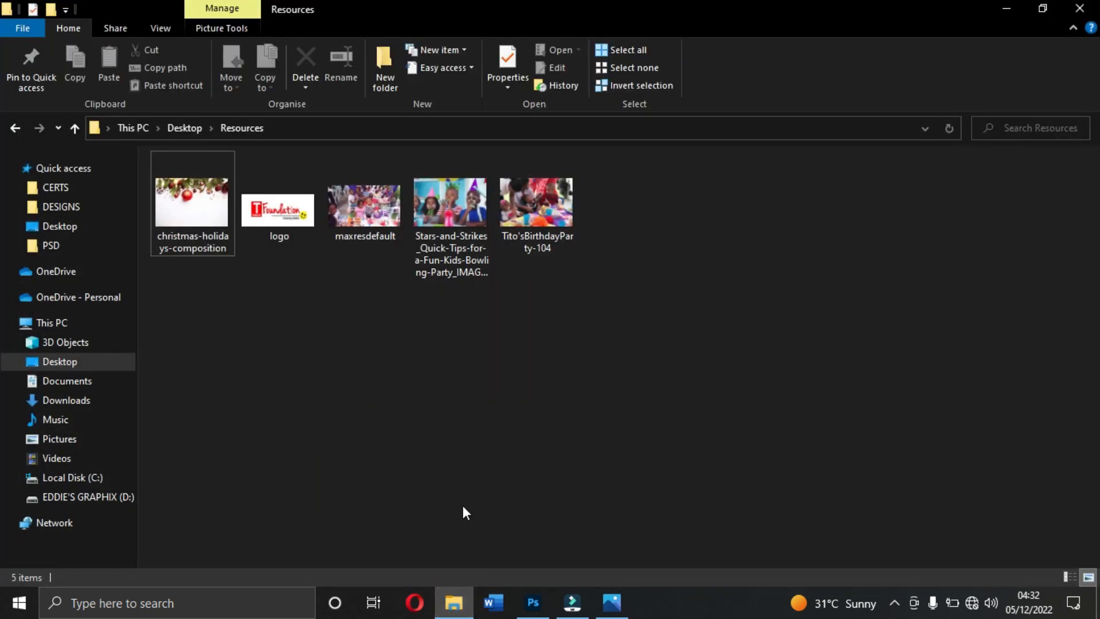
pyautogui.click(188, 199)
pyautogui.moveTo(258, 254); pyautogui.dragTo(460, 302)
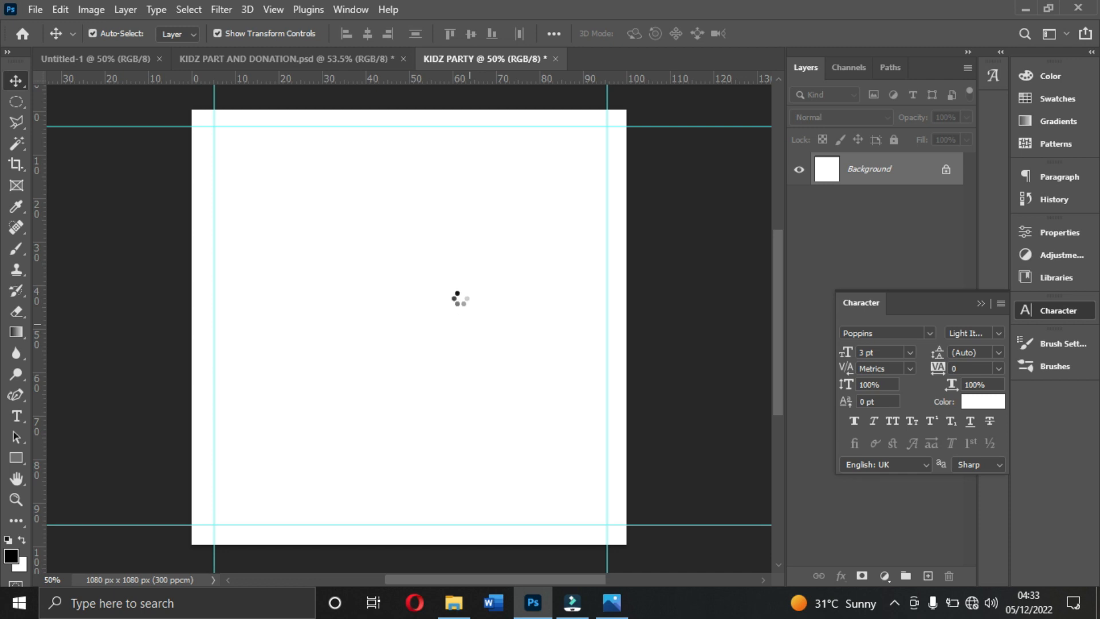
pyautogui.moveTo(444, 306); pyautogui.dragTo(448, 202)
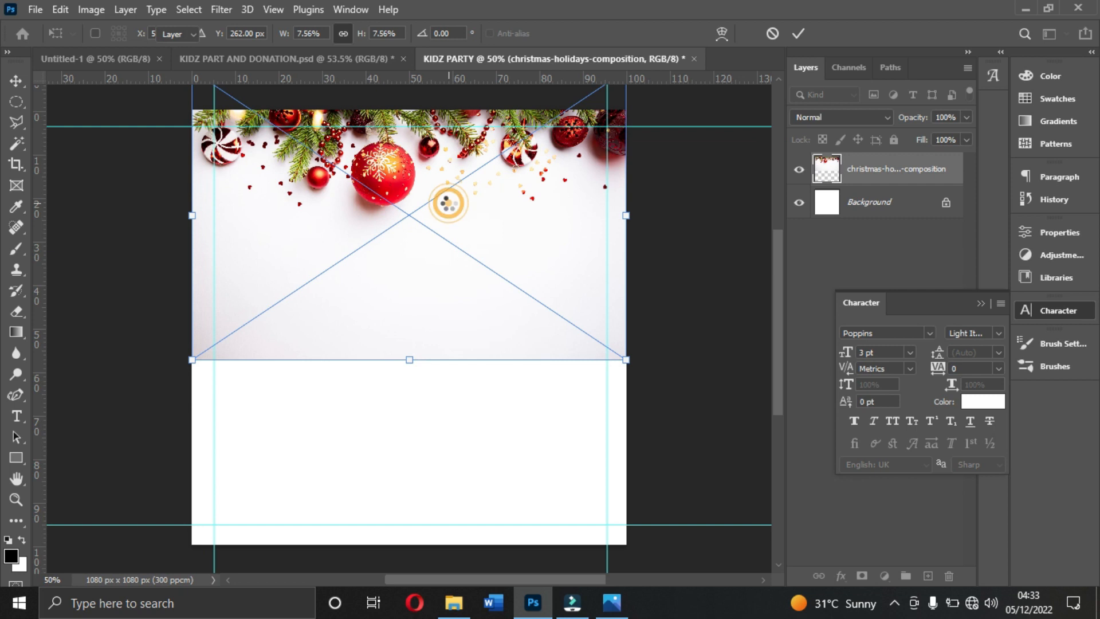
pyautogui.click(373, 482)
pyautogui.click(749, 352)
pyautogui.click(417, 293)
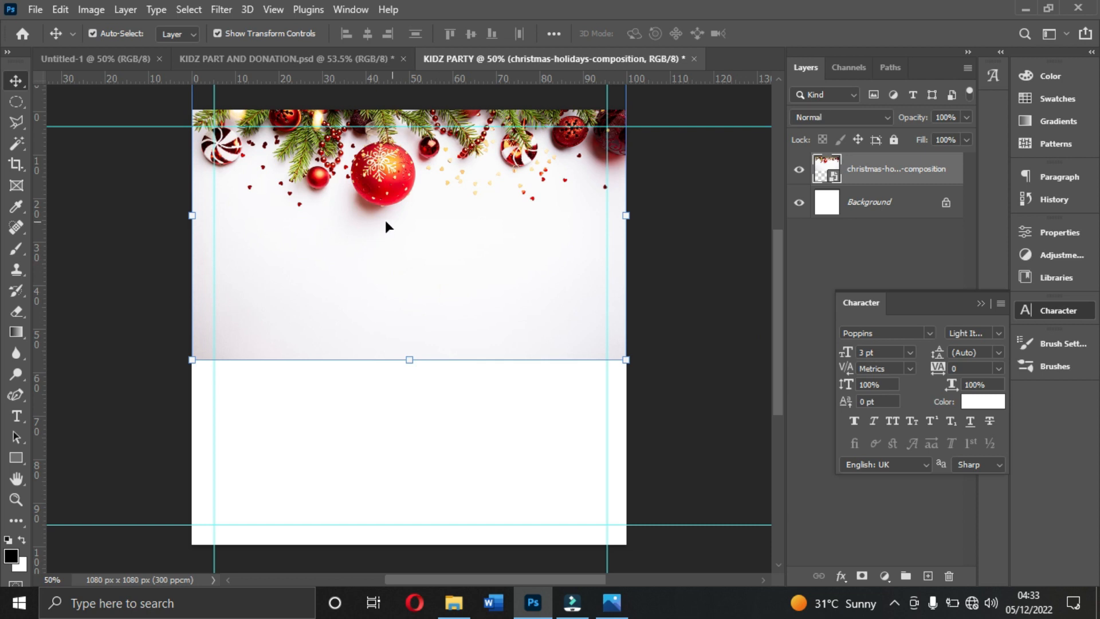
pyautogui.click(376, 475)
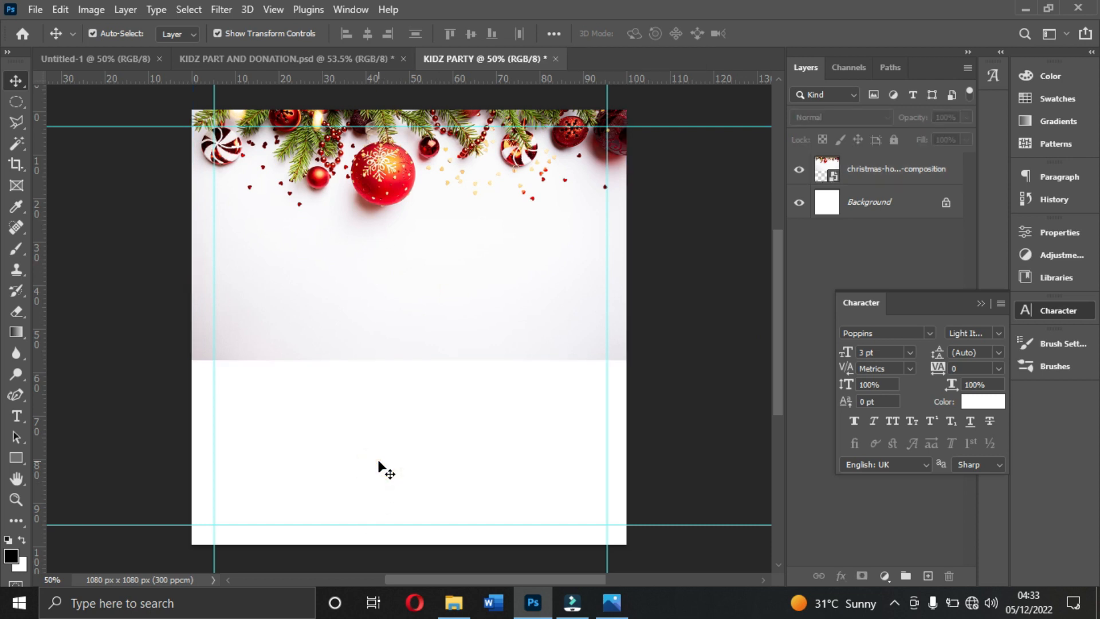
pyautogui.click(401, 315)
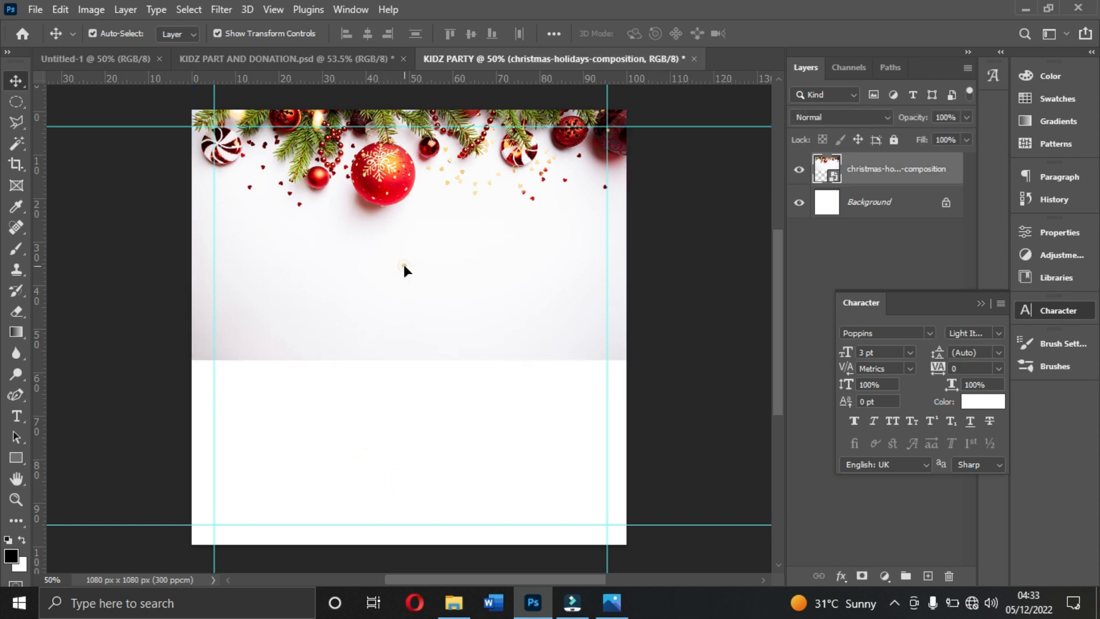
pyautogui.click(319, 317)
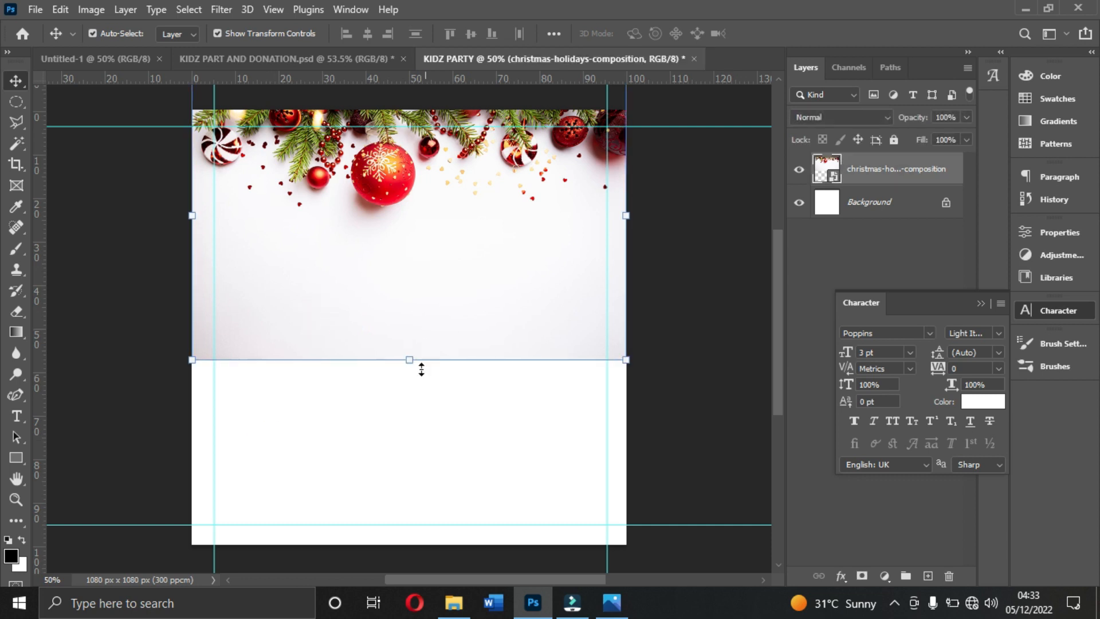
pyautogui.click(417, 401)
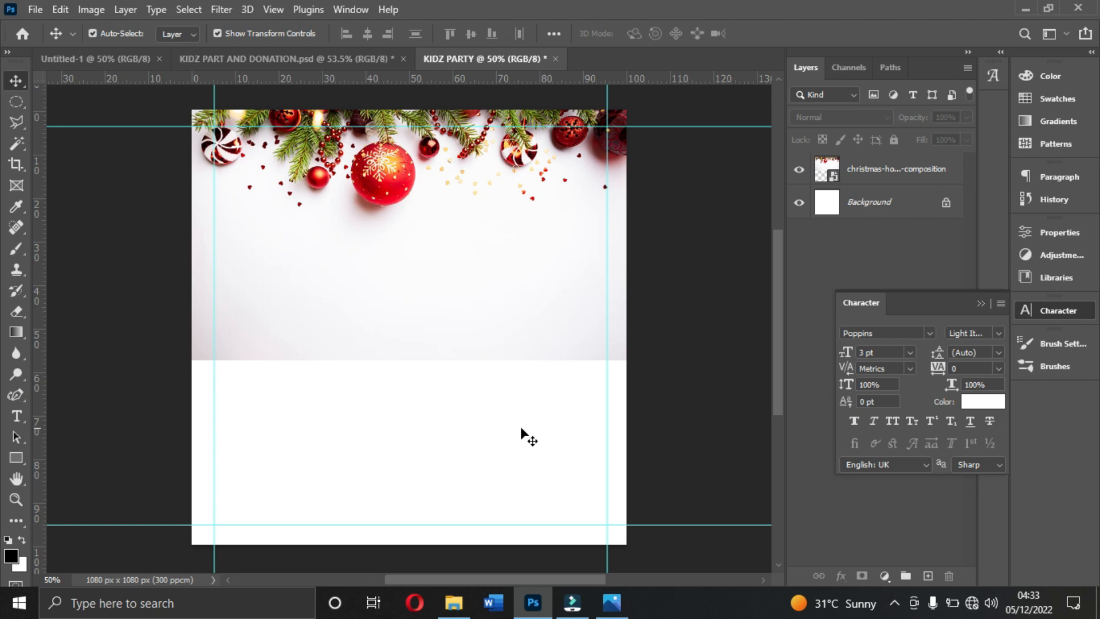
pyautogui.click(896, 203)
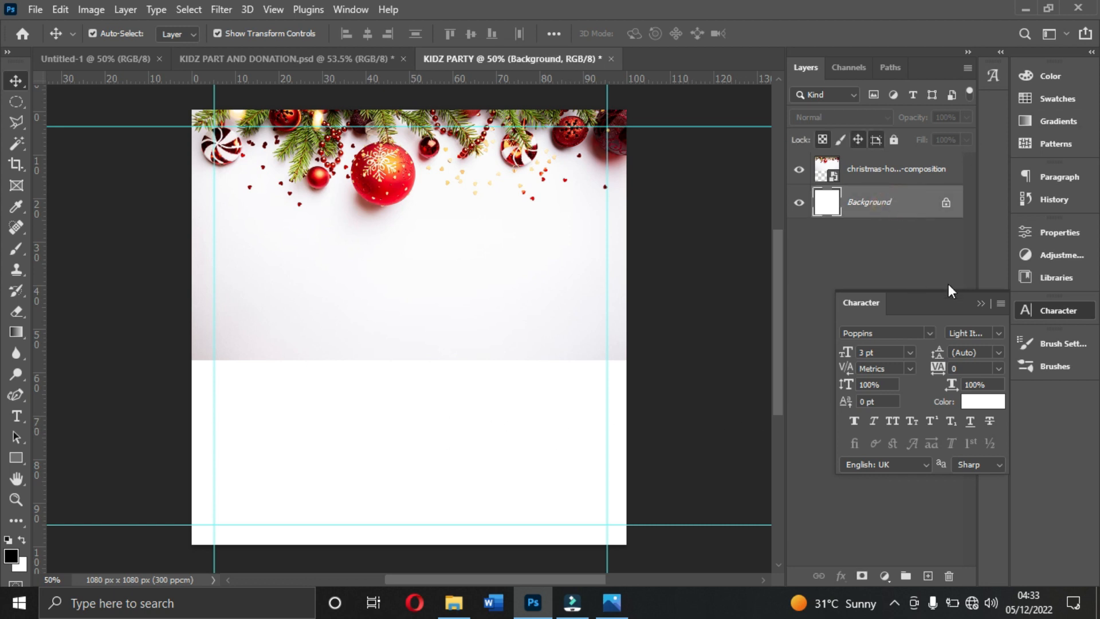
# - Collapse the Character panel and rasterize the christmas-holidays-composition layer
pyautogui.click(980, 304)
pyautogui.click(320, 256)
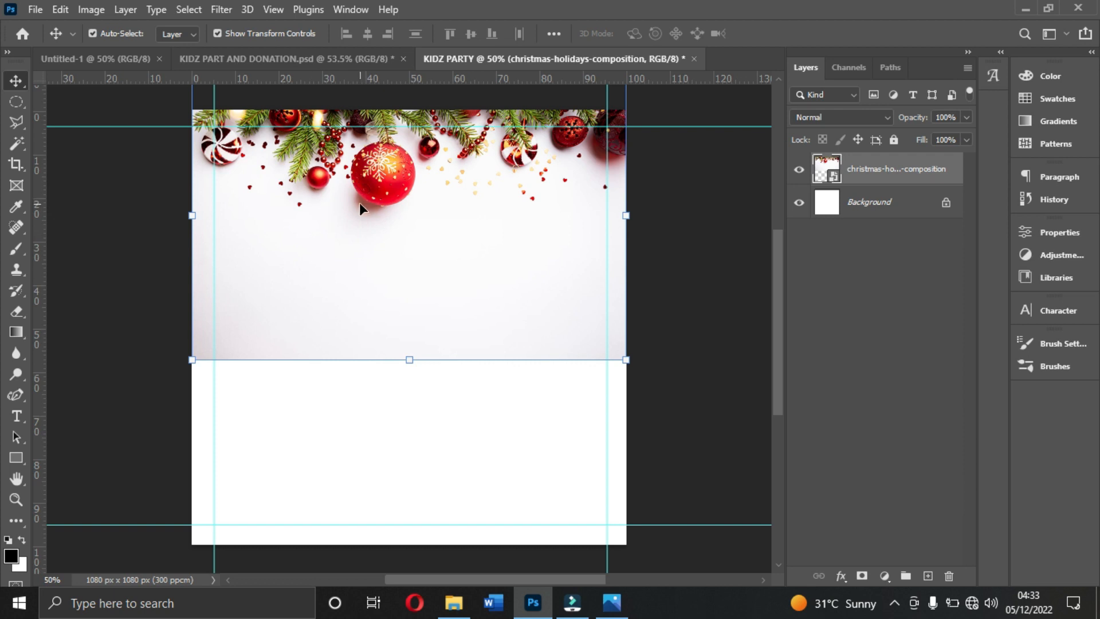
pyautogui.rightClick(885, 172)
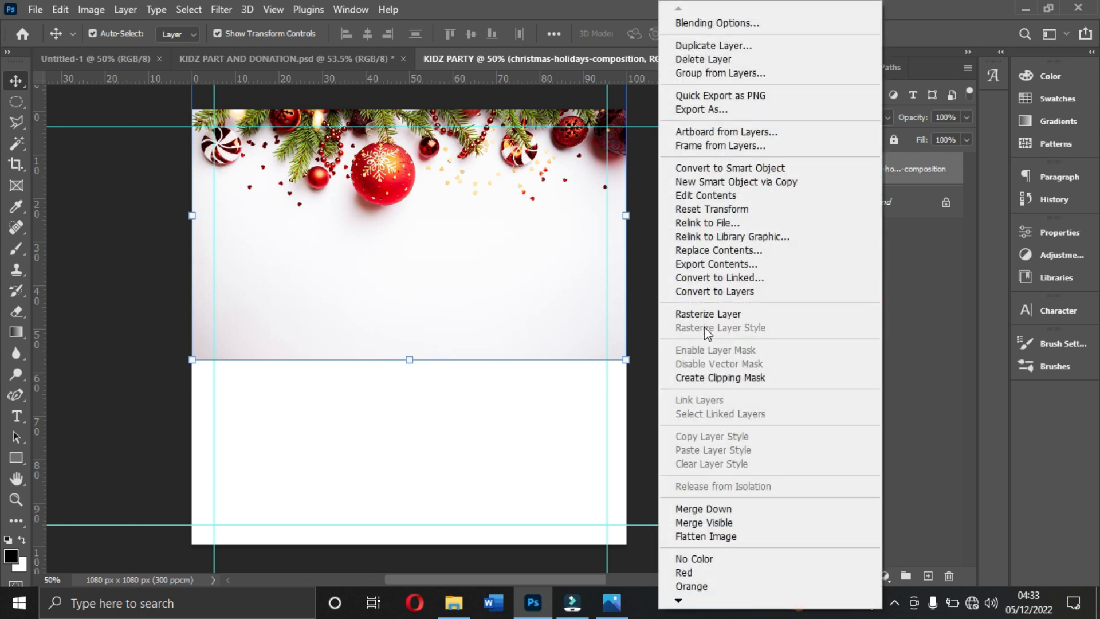
pyautogui.click(703, 314)
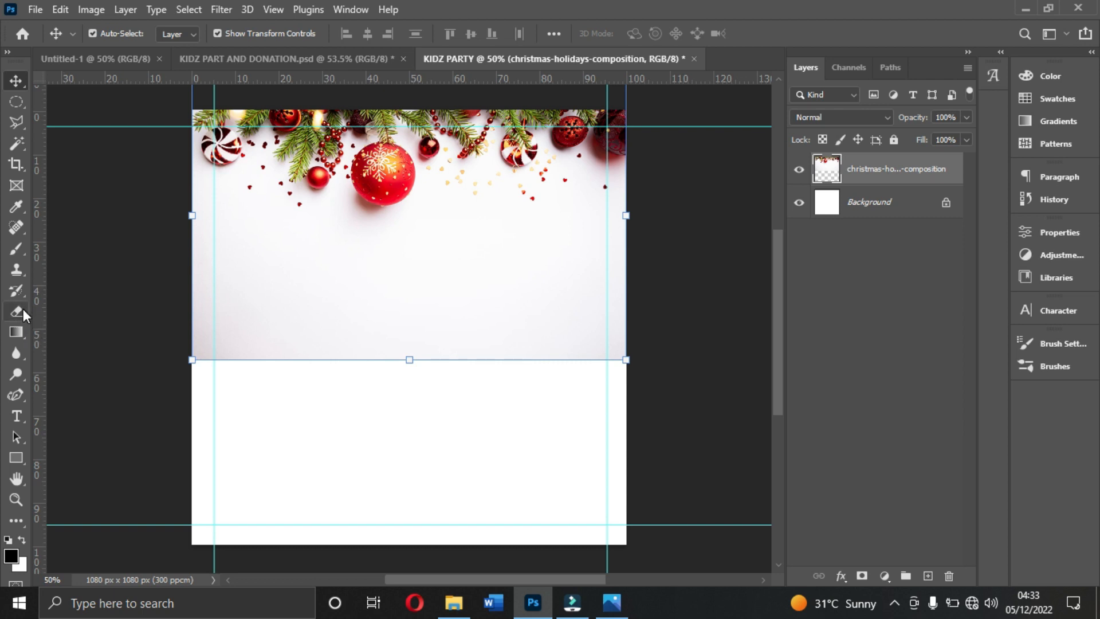
# - Activate the Gradient tool with the Foreground to Transparent preset from the Basics group
pyautogui.click(16, 332)
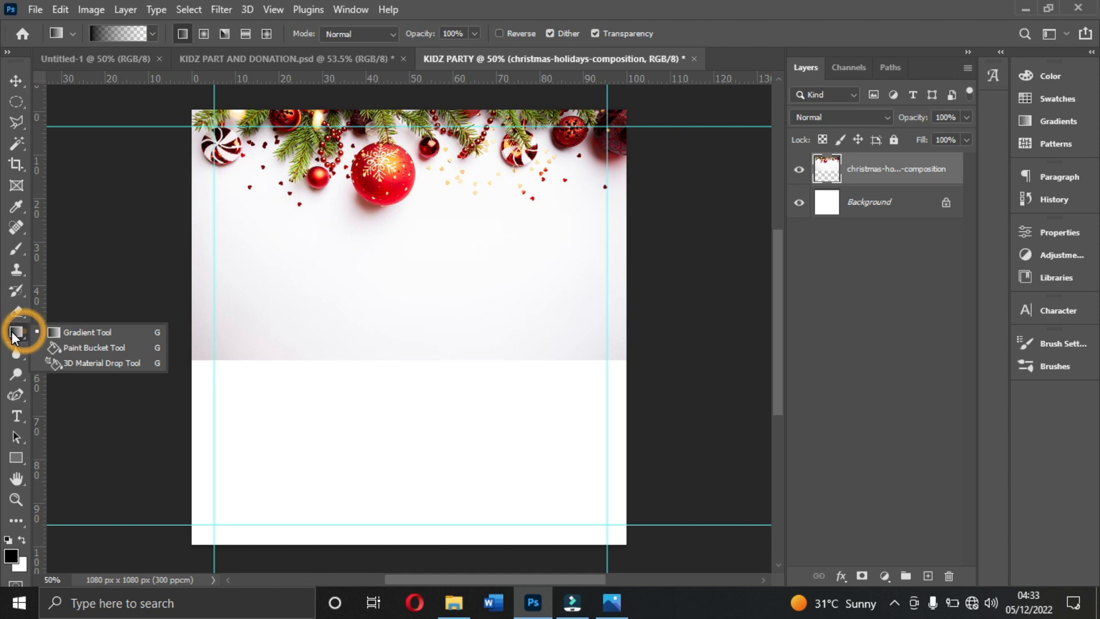
pyautogui.click(86, 331)
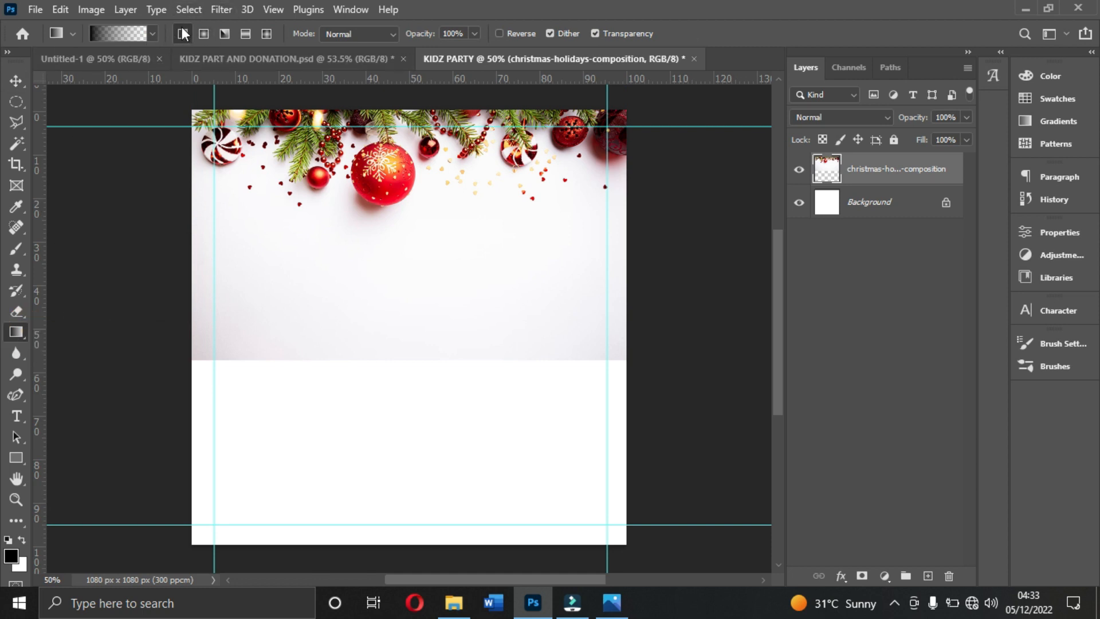
pyautogui.click(116, 33)
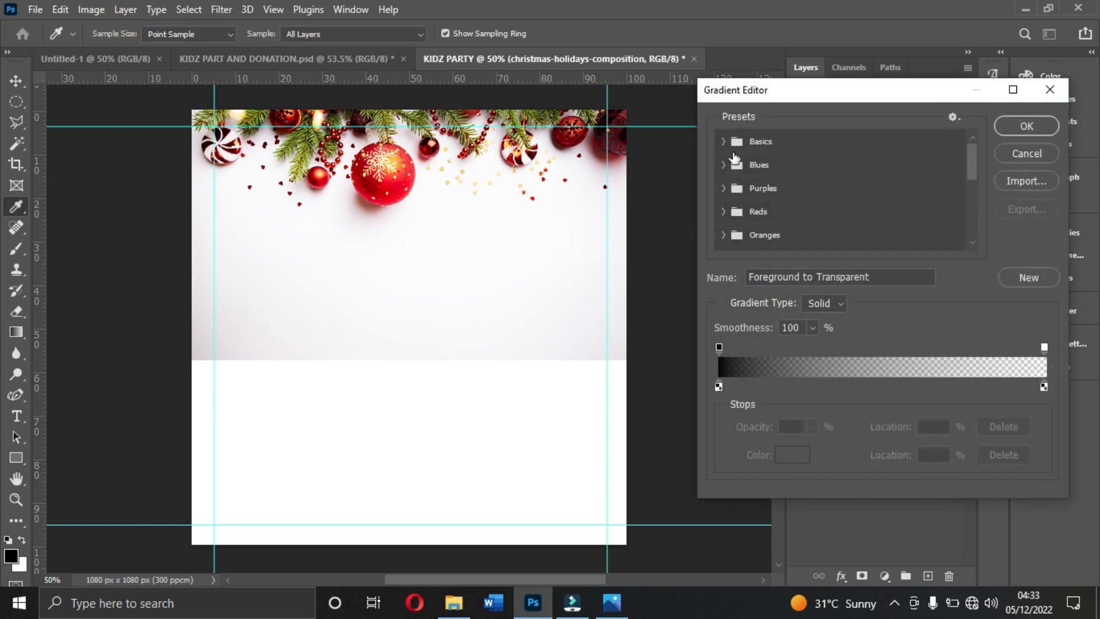
pyautogui.click(725, 143)
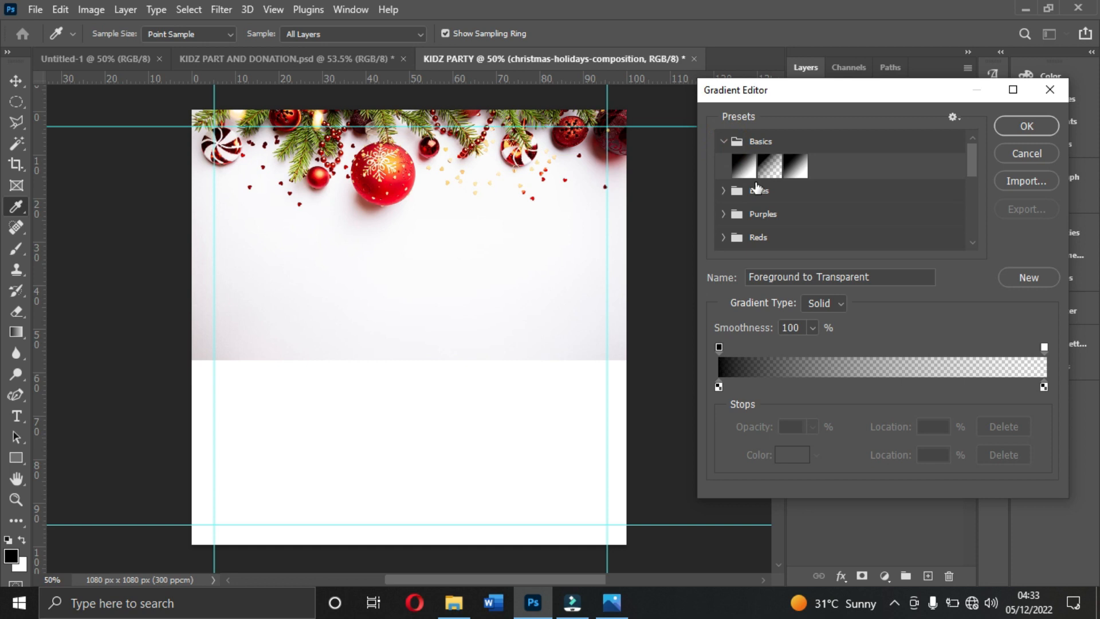
pyautogui.click(769, 166)
pyautogui.click(1020, 129)
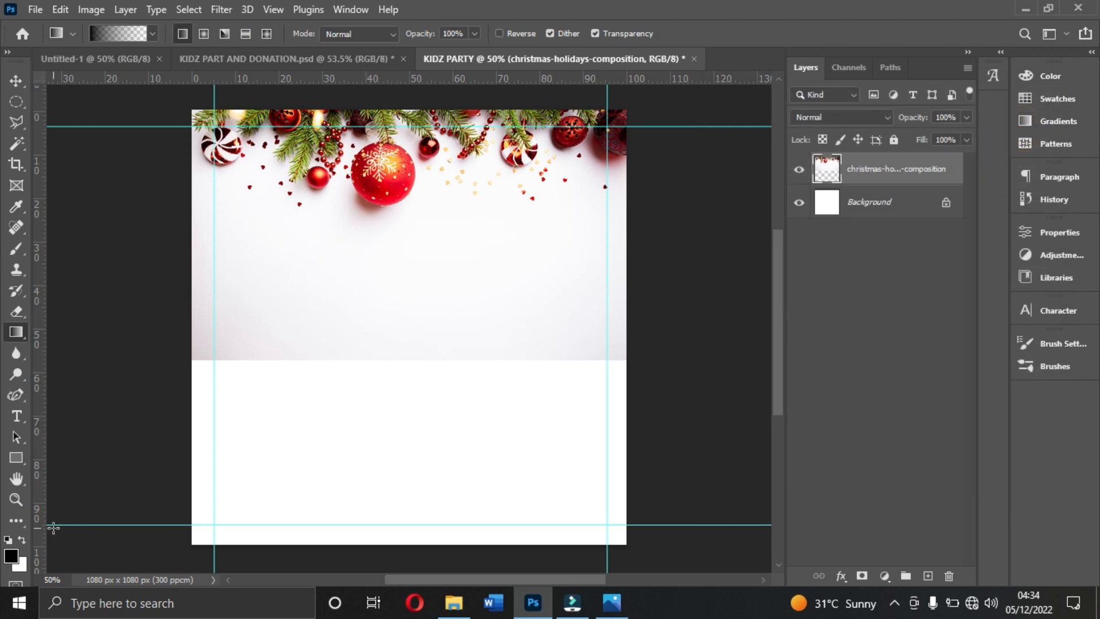
# - Set the foreground color to white (ffffff)
pyautogui.click(11, 556)
pyautogui.click(537, 446)
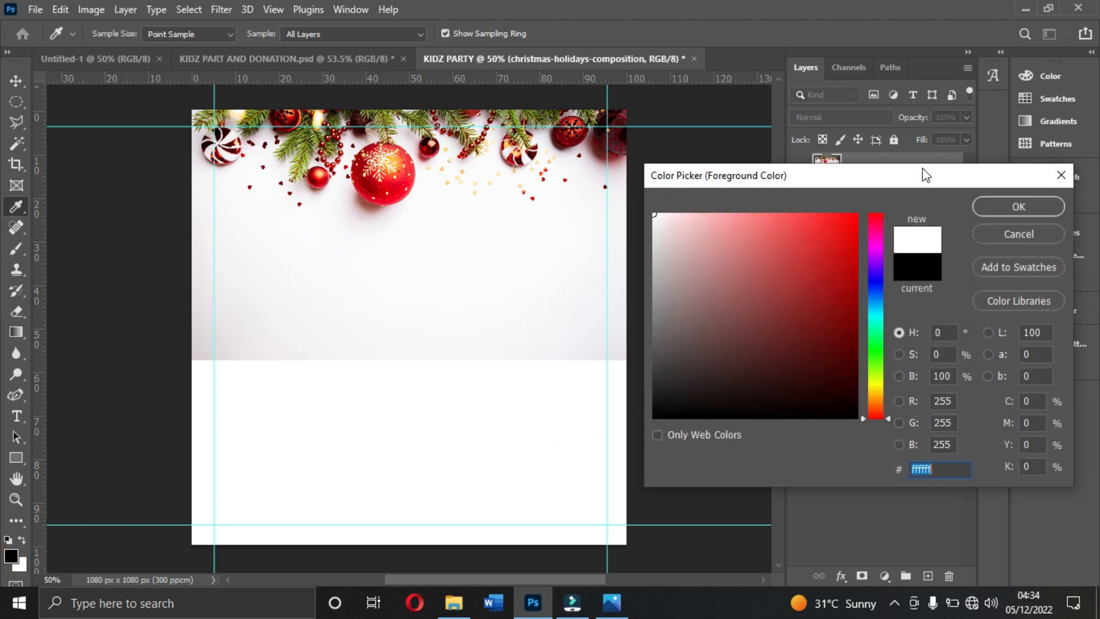
pyautogui.click(1018, 206)
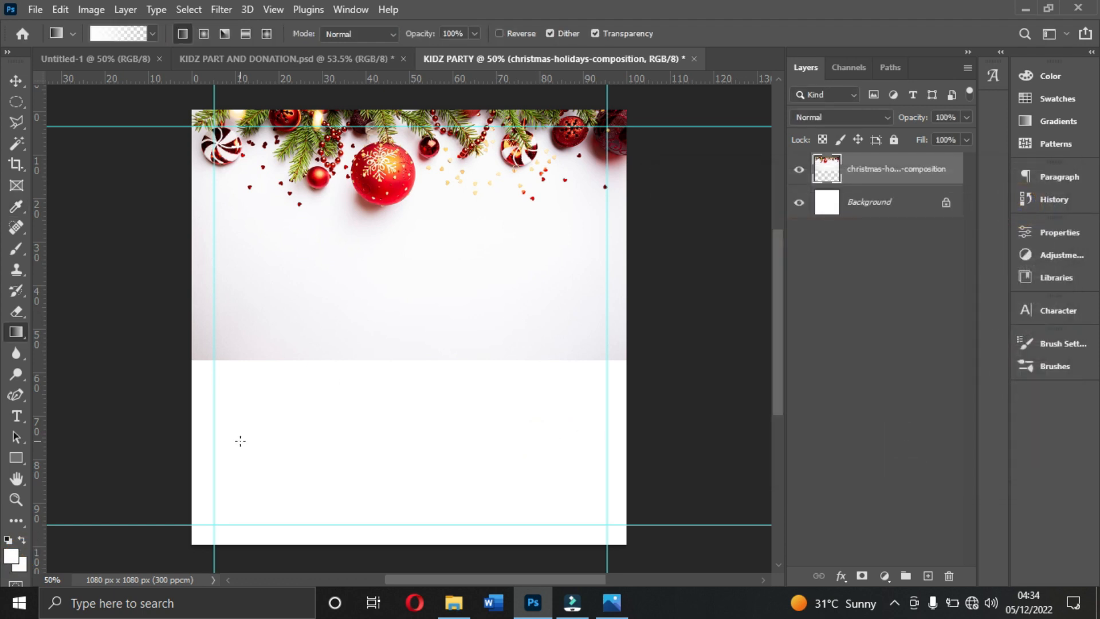
# - Fade the lower part of the Christmas image into white with repeated upward gradient strokes across its full width
pyautogui.moveTo(240, 488); pyautogui.dragTo(228, 315)
pyautogui.moveTo(219, 480); pyautogui.dragTo(226, 318)
pyautogui.moveTo(229, 441); pyautogui.dragTo(225, 240)
pyautogui.moveTo(203, 428); pyautogui.dragTo(216, 271)
pyautogui.moveTo(257, 424); pyautogui.dragTo(249, 315)
pyautogui.moveTo(361, 443); pyautogui.dragTo(359, 291)
pyautogui.moveTo(454, 443); pyautogui.dragTo(459, 275)
pyautogui.moveTo(579, 445); pyautogui.dragTo(579, 271)
pyautogui.moveTo(626, 430); pyautogui.dragTo(616, 212)
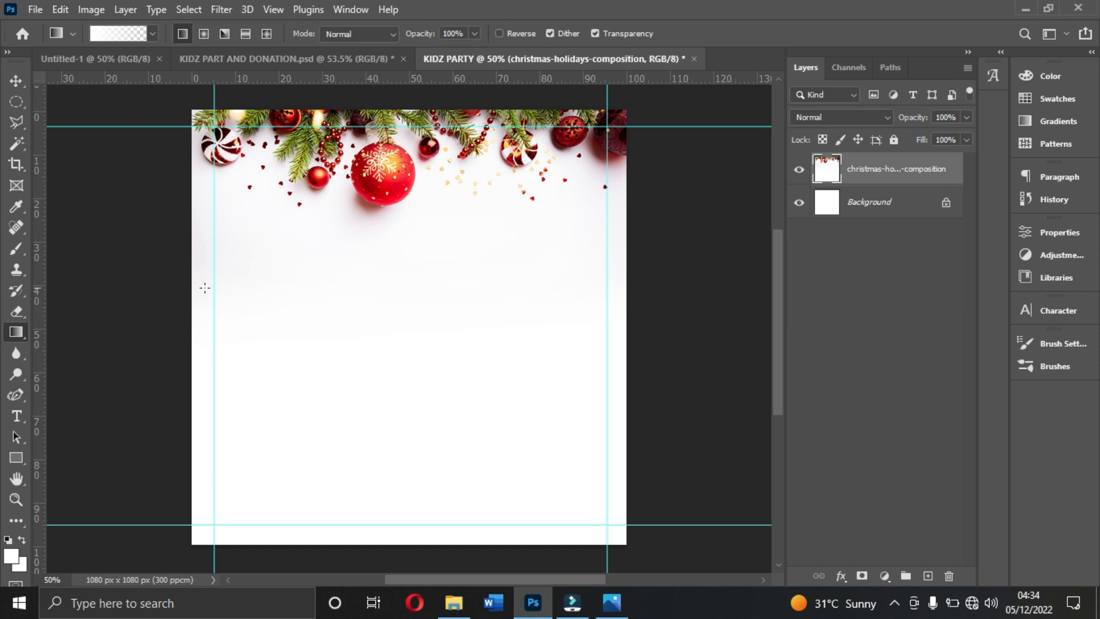
pyautogui.moveTo(449, 395); pyautogui.dragTo(462, 253)
pyautogui.moveTo(547, 384); pyautogui.dragTo(561, 247)
pyautogui.moveTo(607, 385); pyautogui.dragTo(608, 224)
pyautogui.moveTo(236, 442); pyautogui.dragTo(205, 295)
pyautogui.moveTo(243, 405); pyautogui.dragTo(201, 227)
pyautogui.moveTo(346, 428); pyautogui.dragTo(346, 309)
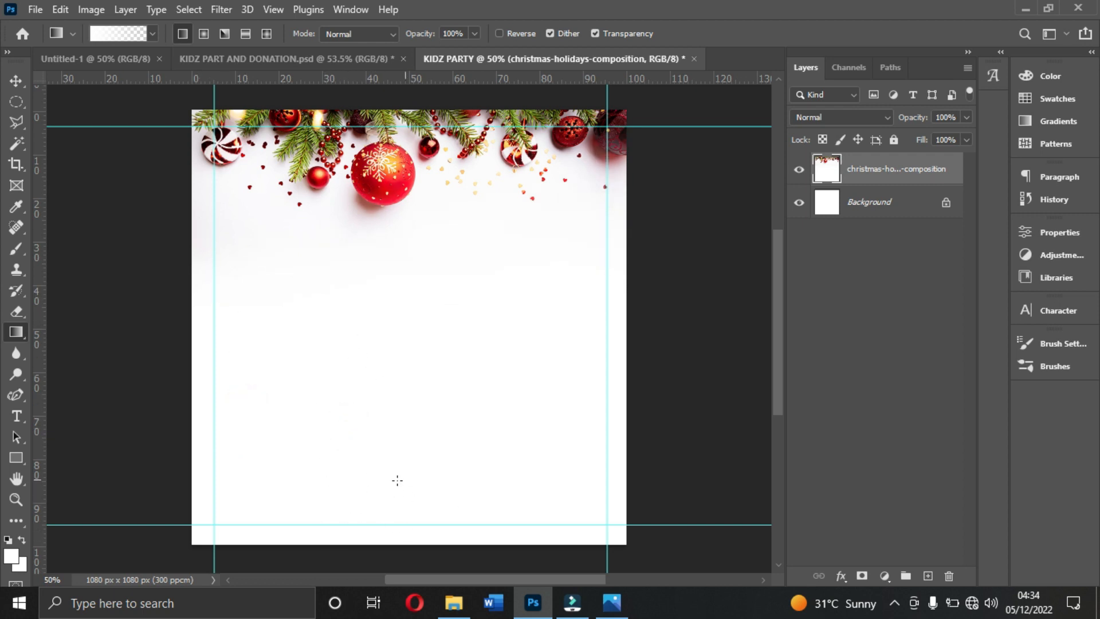
pyautogui.moveTo(472, 401); pyautogui.dragTo(479, 293)
pyautogui.moveTo(308, 407); pyautogui.dragTo(254, 255)
pyautogui.moveTo(217, 306); pyautogui.dragTo(213, 250)
pyautogui.moveTo(510, 401); pyautogui.dragTo(524, 272)
pyautogui.moveTo(600, 363); pyautogui.dragTo(601, 210)
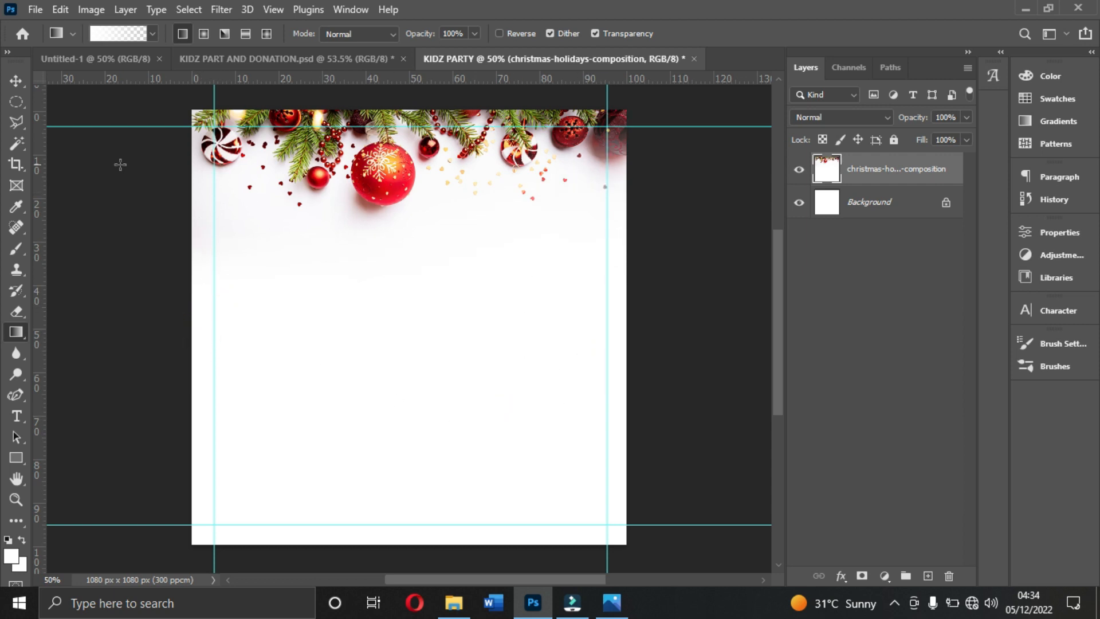
pyautogui.click(16, 79)
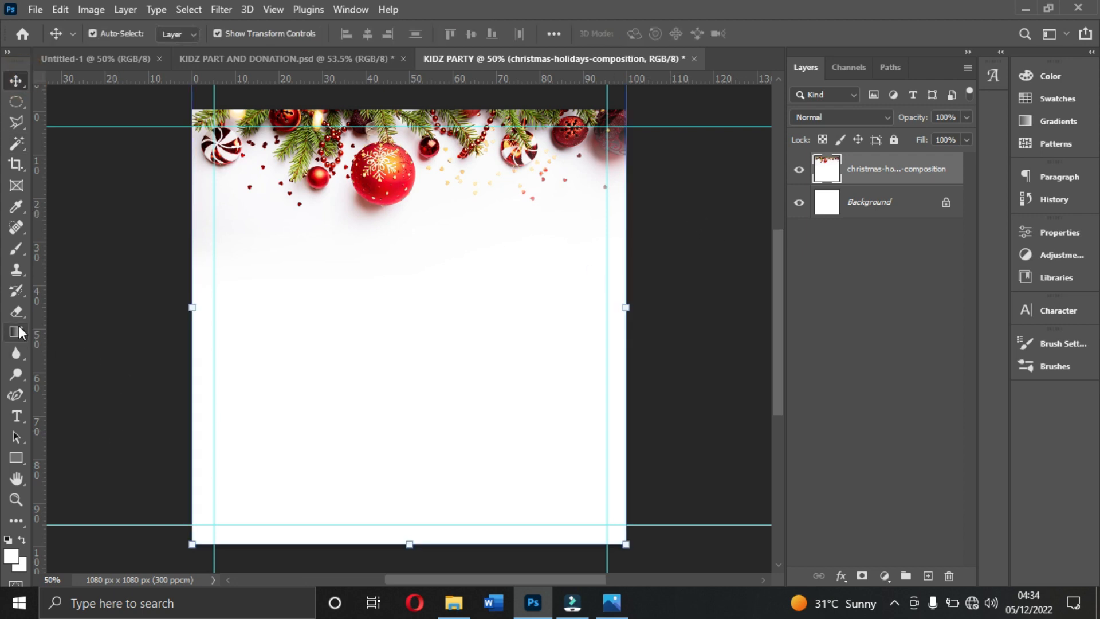
# - Draw a rectangle about 1158 × 177 px across the foot of the flyer, extending slightly beyond the canvas edges
pyautogui.click(16, 458)
pyautogui.moveTo(170, 496); pyautogui.dragTo(635, 523)
pyautogui.moveTo(400, 495); pyautogui.dragTo(405, 480)
# - Fill the footer rectangle with crimson bd004a
pyautogui.click(840, 393)
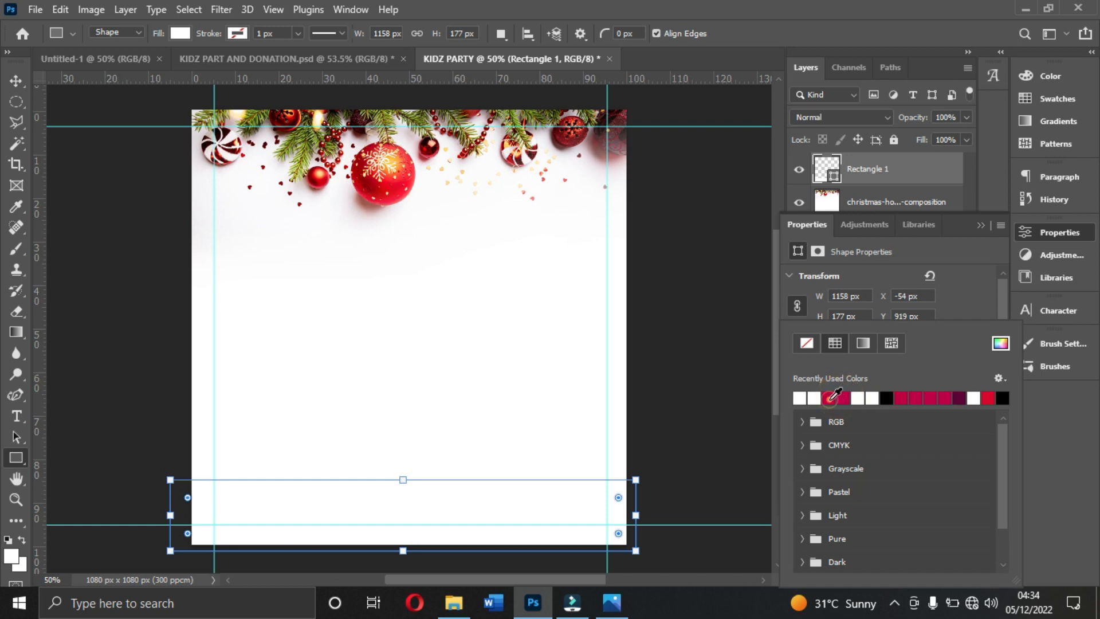
pyautogui.click(829, 397)
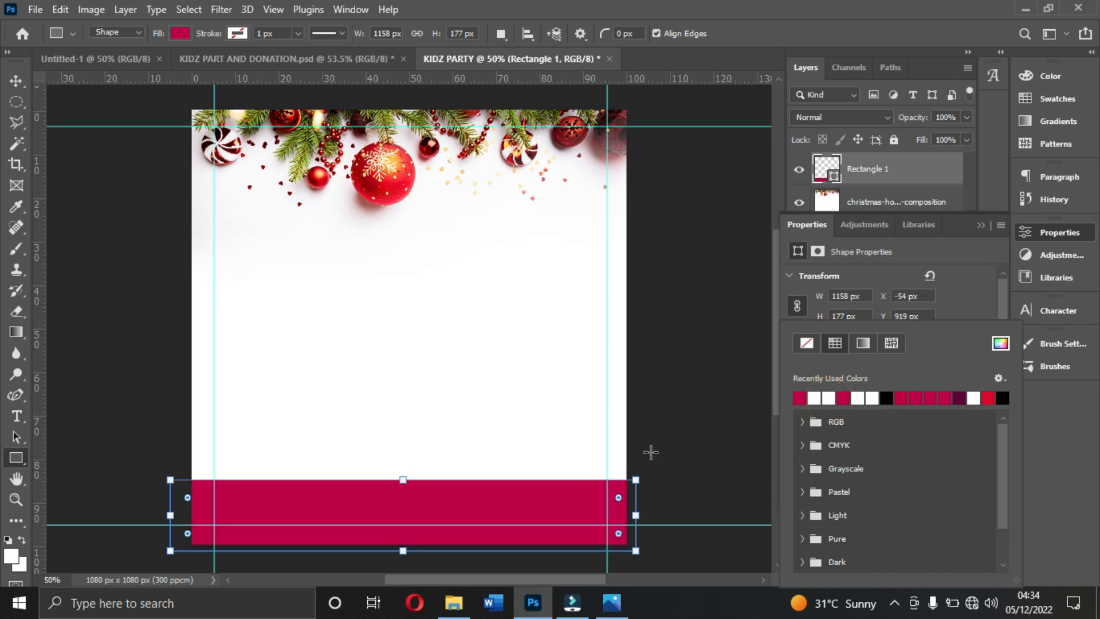
pyautogui.click(1010, 349)
pyautogui.write('bd004a')
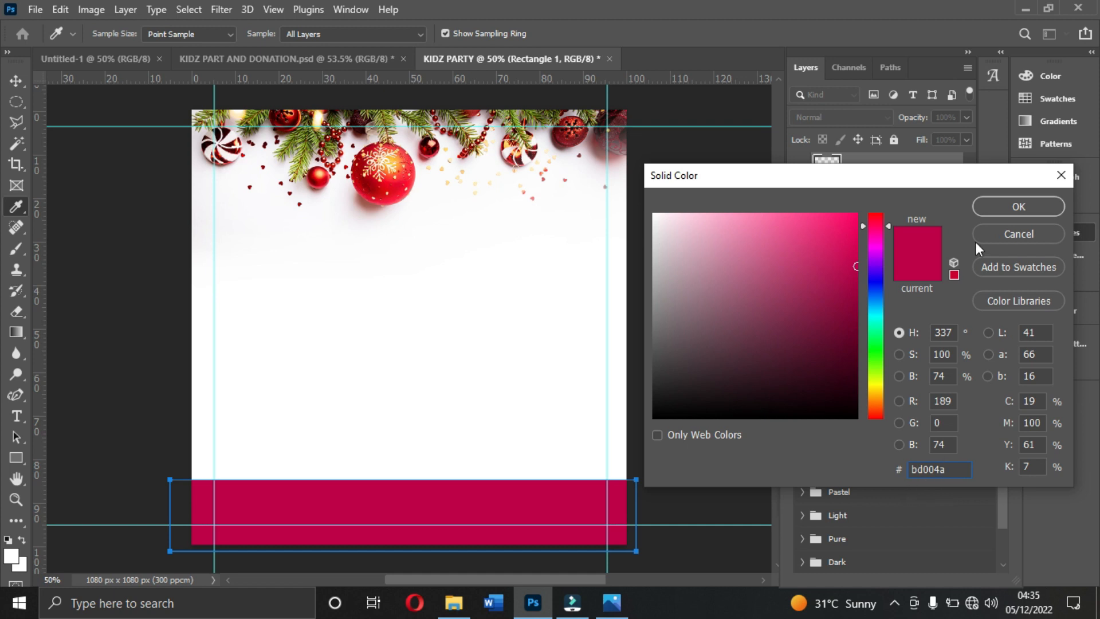
pyautogui.click(997, 207)
# - Lower the top edge of the footer rectangle so that its height is 163 px
pyautogui.moveTo(402, 479); pyautogui.dragTo(402, 485)
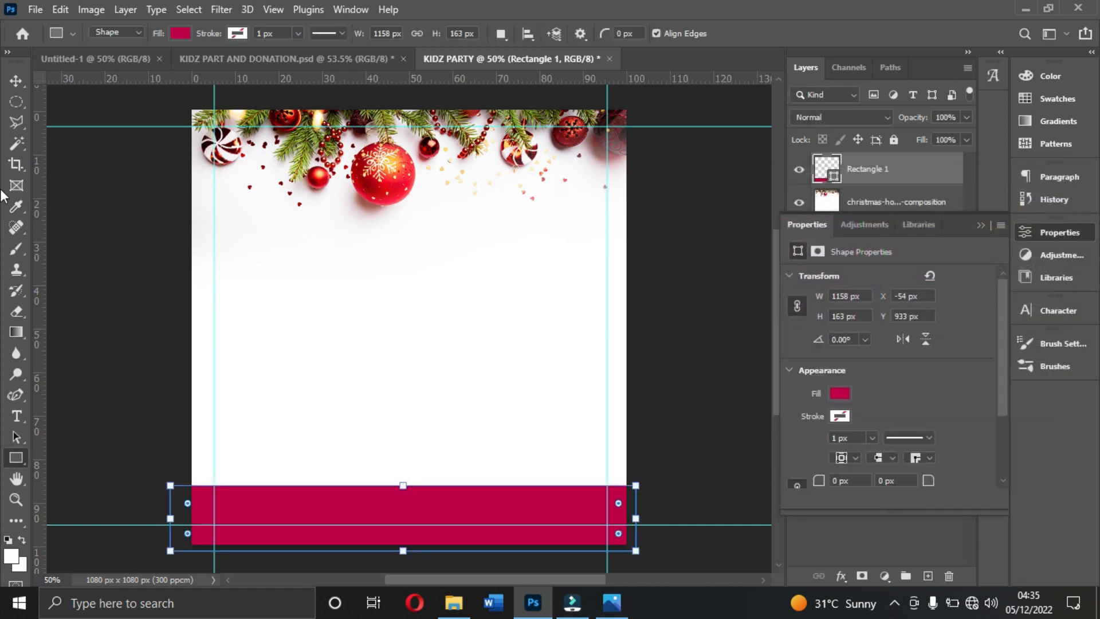
pyautogui.click(14, 82)
pyautogui.click(979, 226)
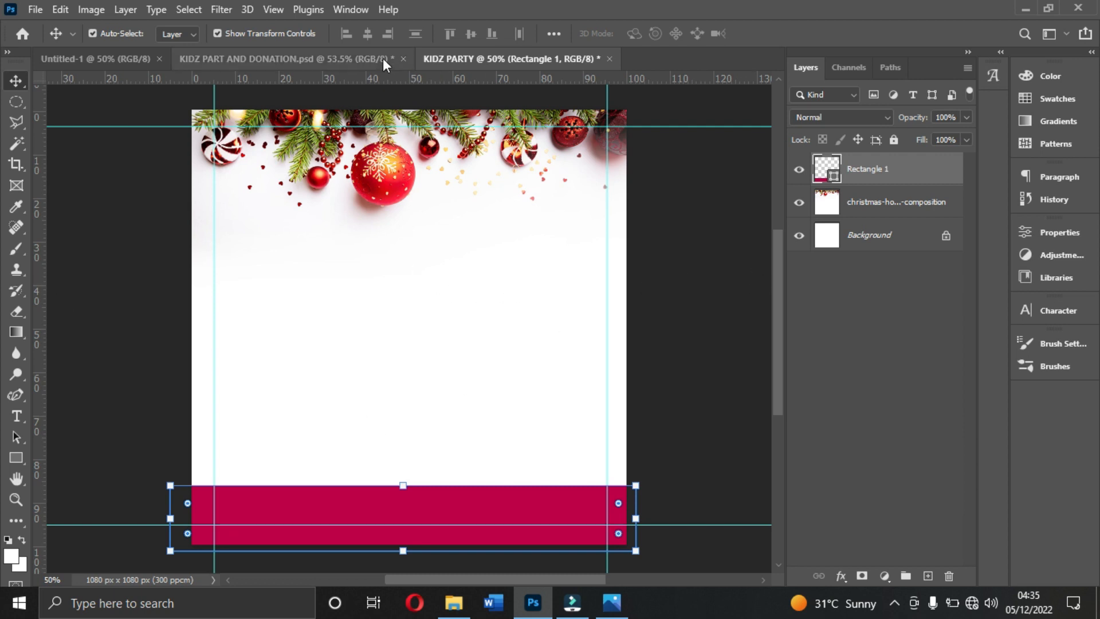
# - Check the finished design in KIDZ PART AND DONATION.psd and draw a circle about 494 px wide overlapping the flyer's right edge
pyautogui.click(358, 57)
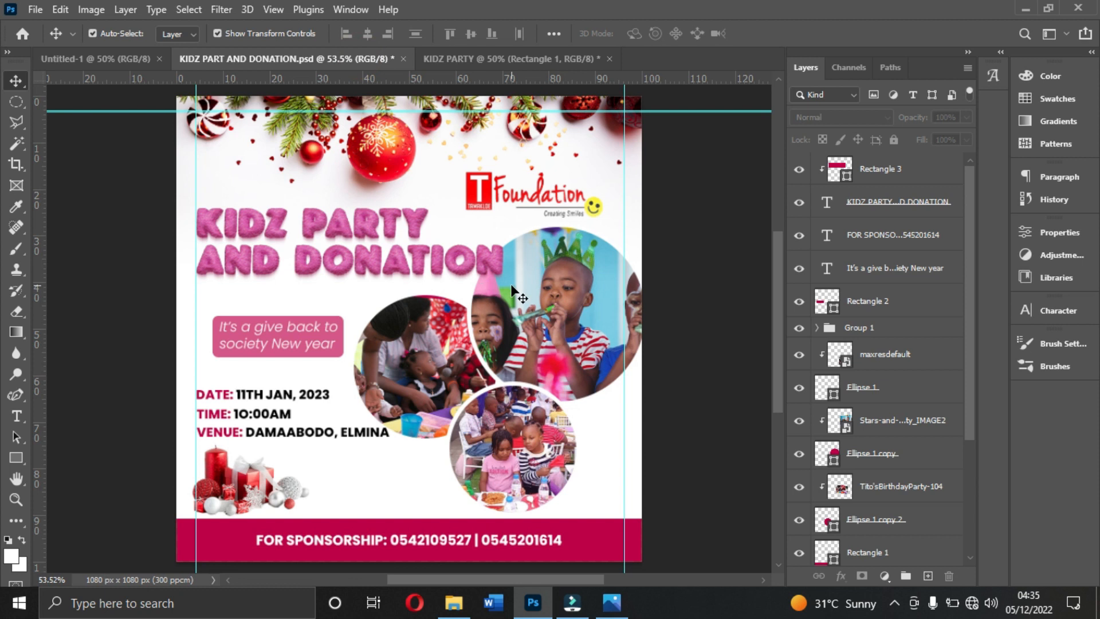
pyautogui.click(487, 60)
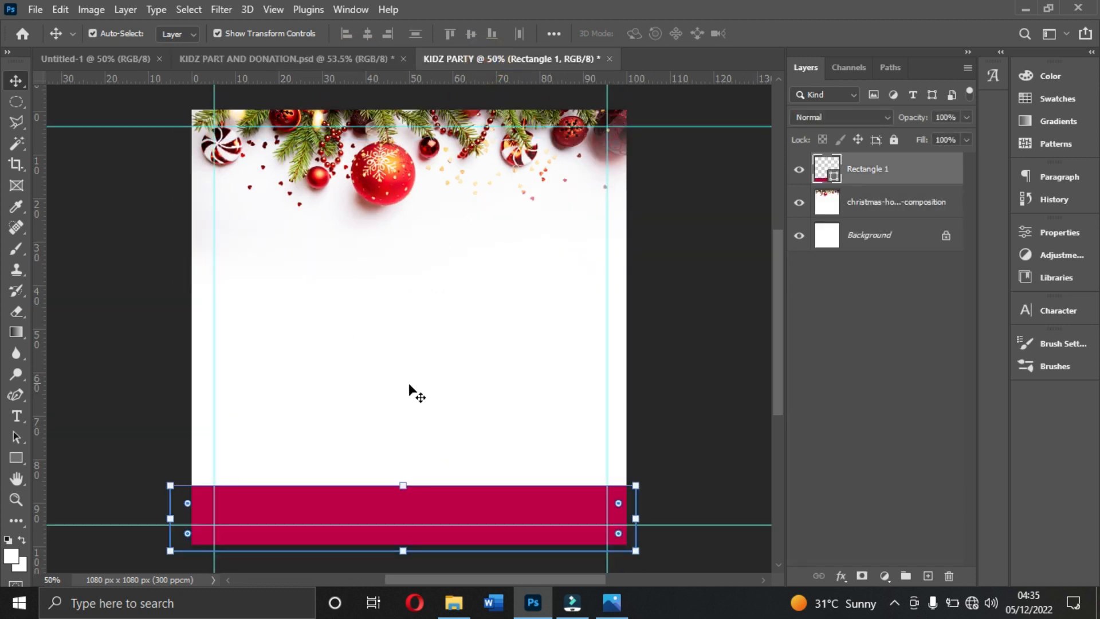
pyautogui.click(486, 329)
pyautogui.click(693, 240)
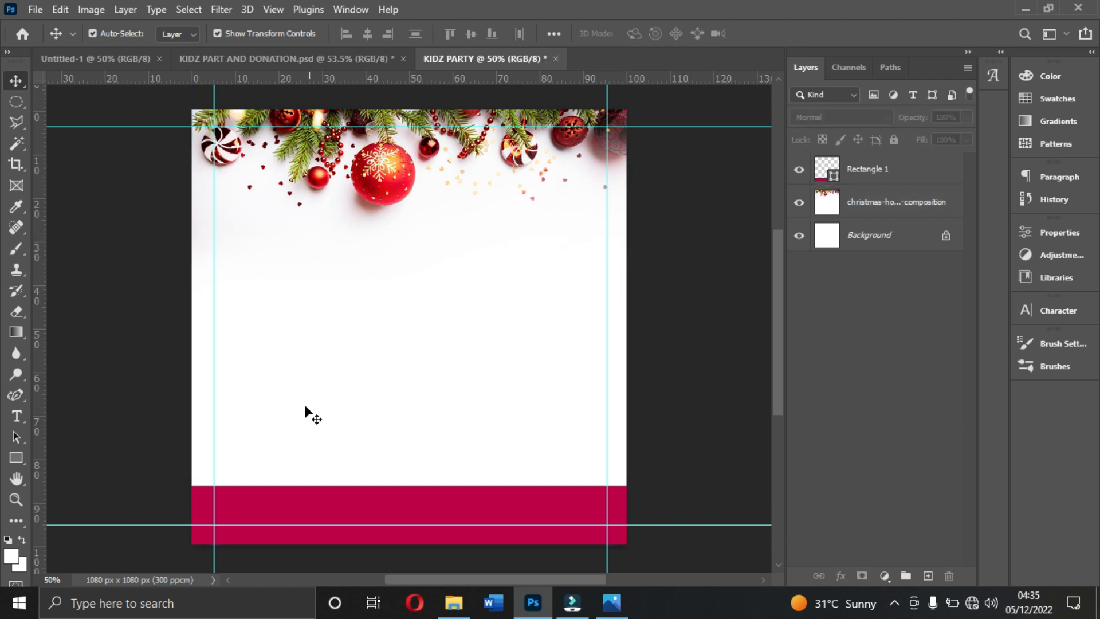
pyautogui.click(16, 458)
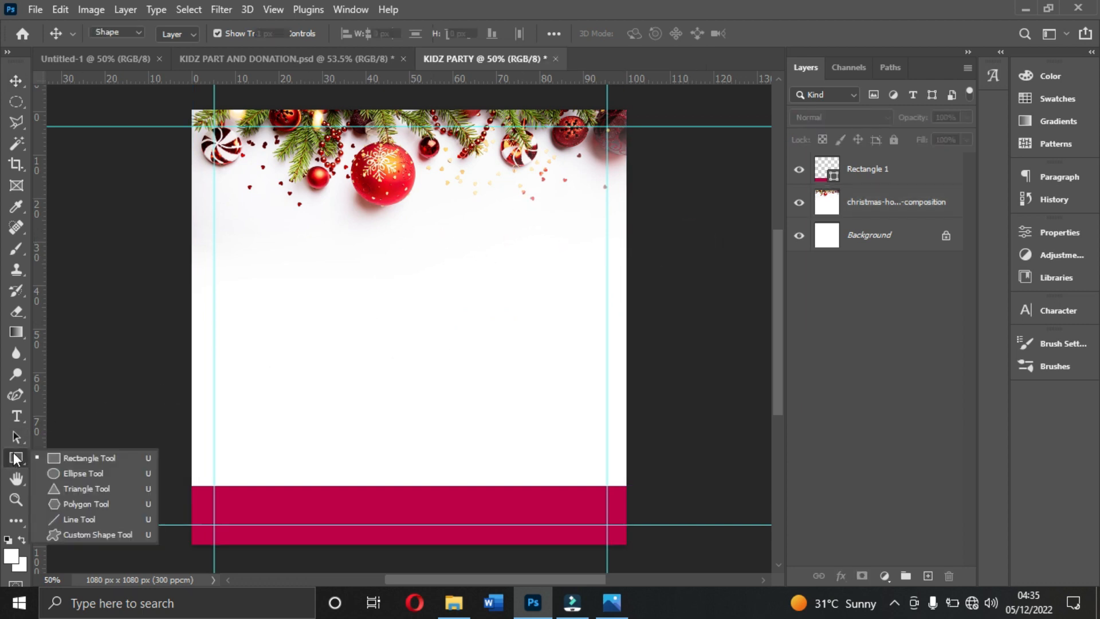
pyautogui.click(84, 474)
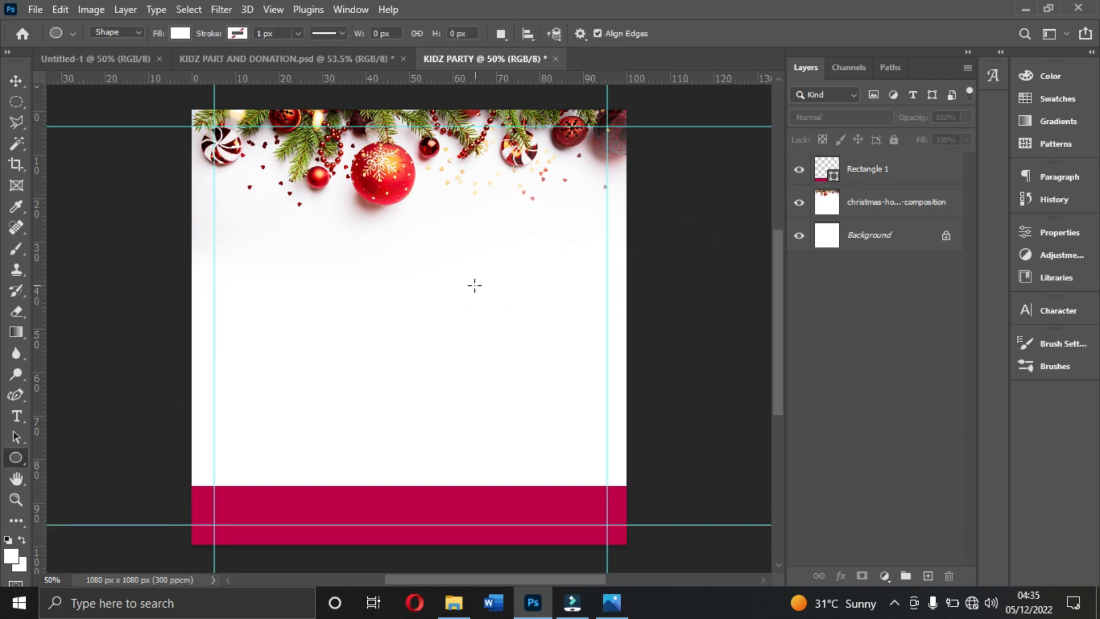
pyautogui.moveTo(453, 273); pyautogui.dragTo(658, 467)
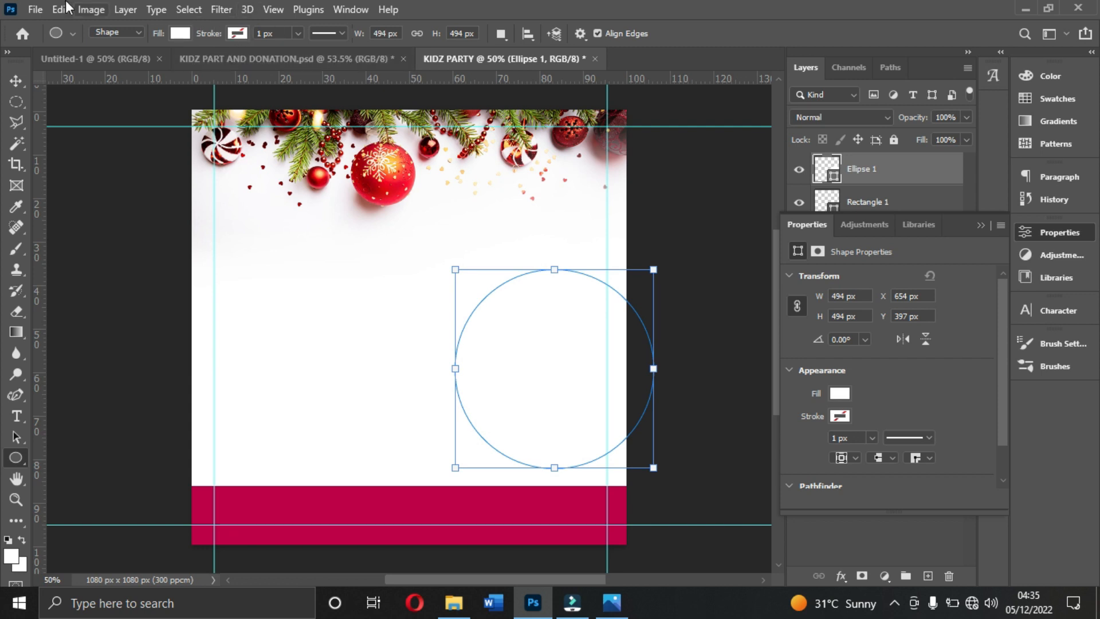
# - Fill the circle with the recently used crimson and give it a white stroke
pyautogui.click(181, 33)
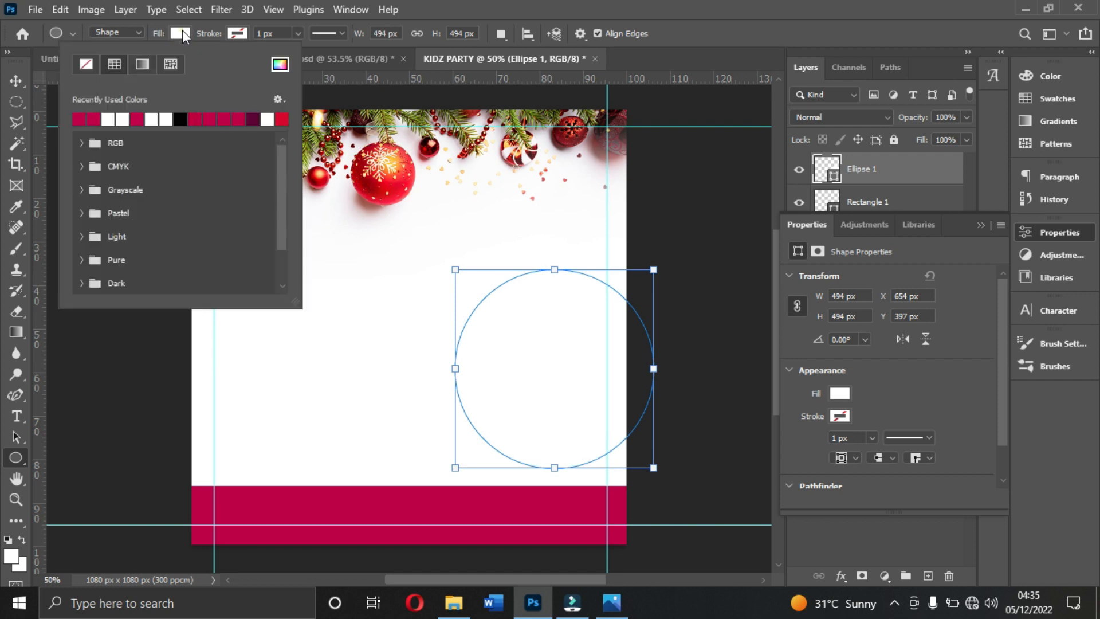
pyautogui.click(195, 118)
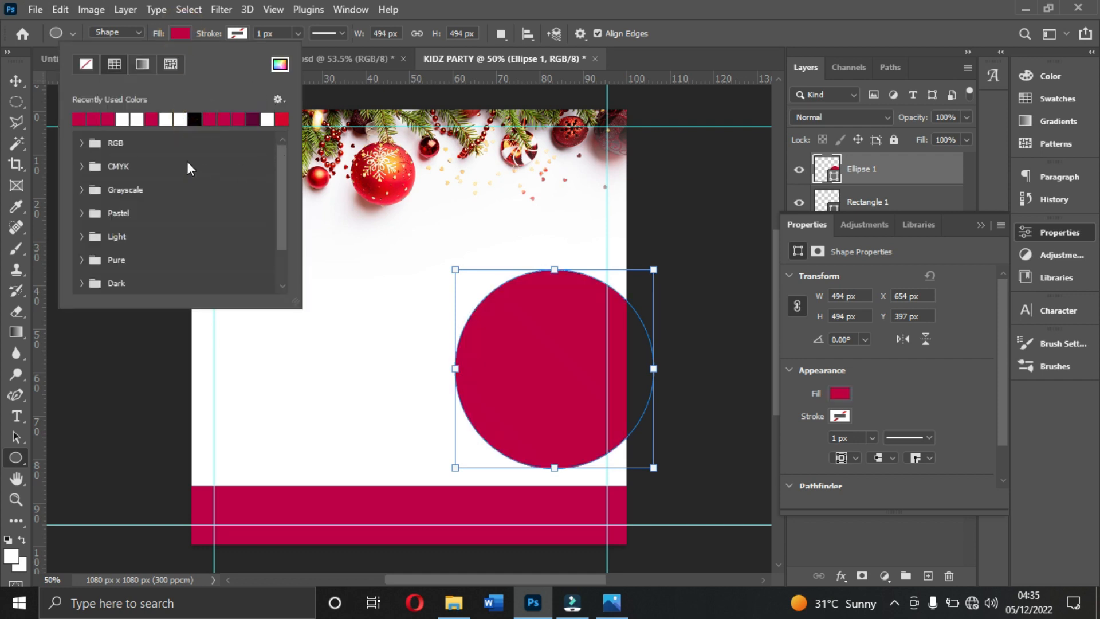
pyautogui.click(237, 33)
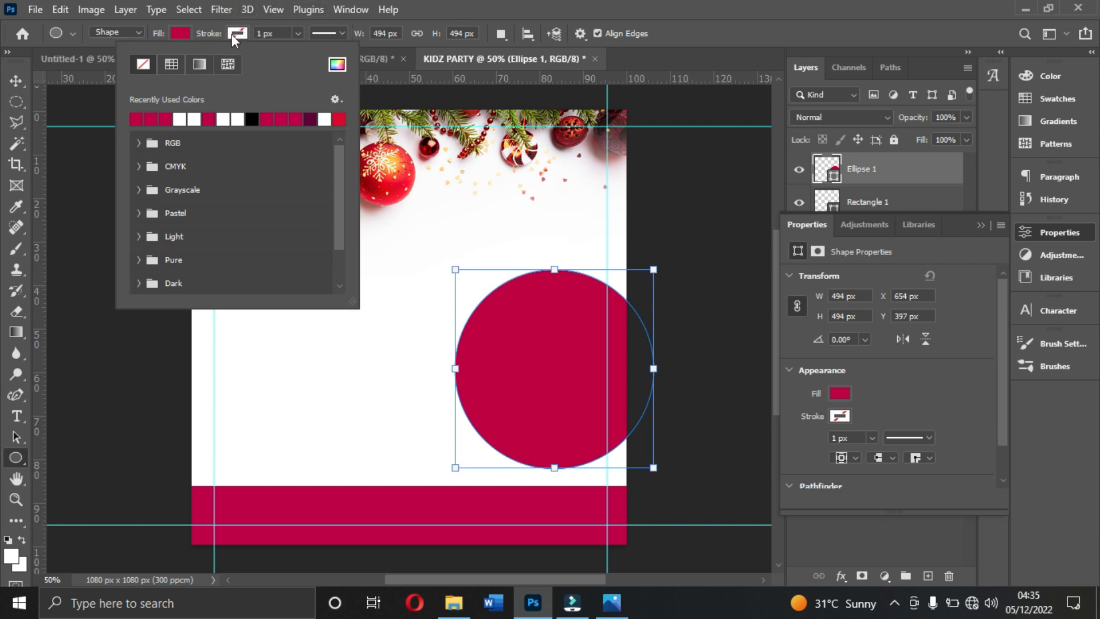
pyautogui.click(179, 118)
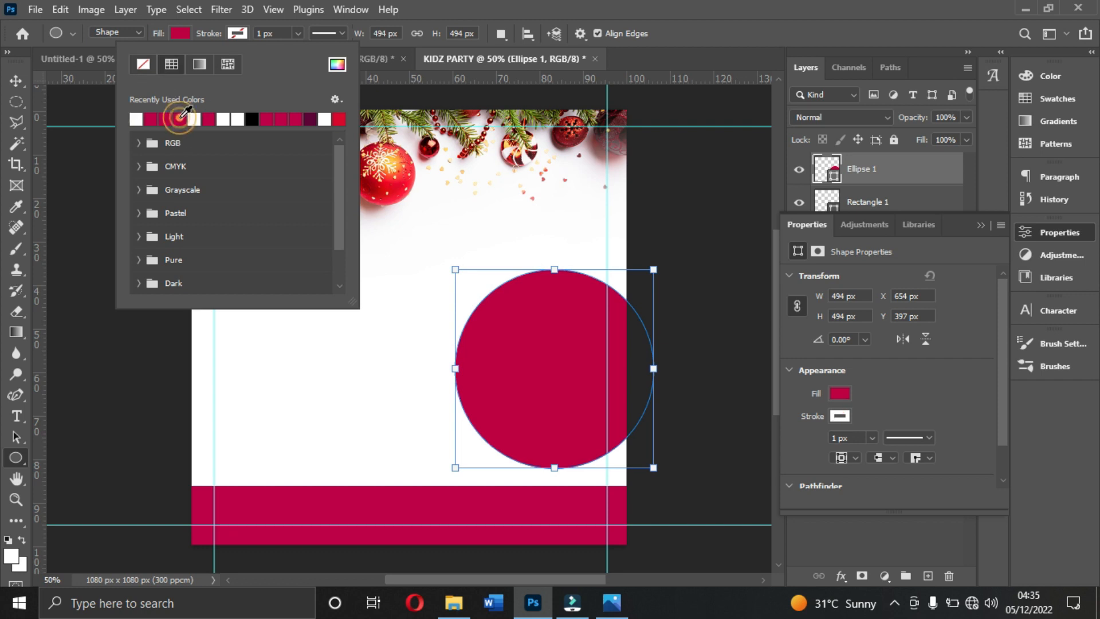
# - Try to set the circle's stroke width to 15 px
pyautogui.click(299, 32)
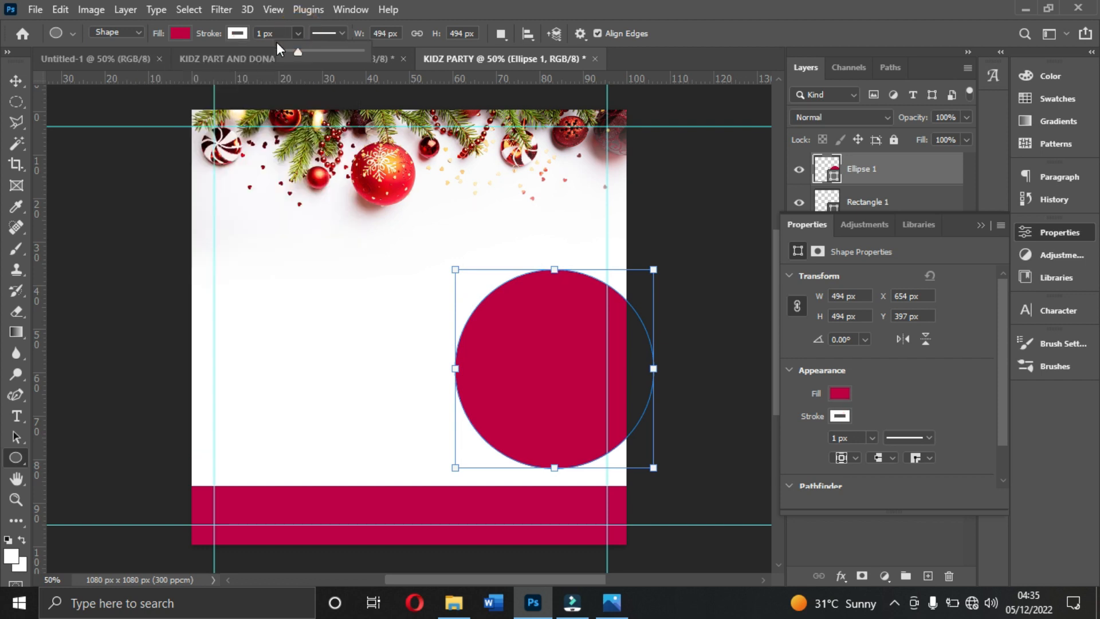
pyautogui.moveTo(298, 52); pyautogui.dragTo(298, 57)
pyautogui.click(280, 32)
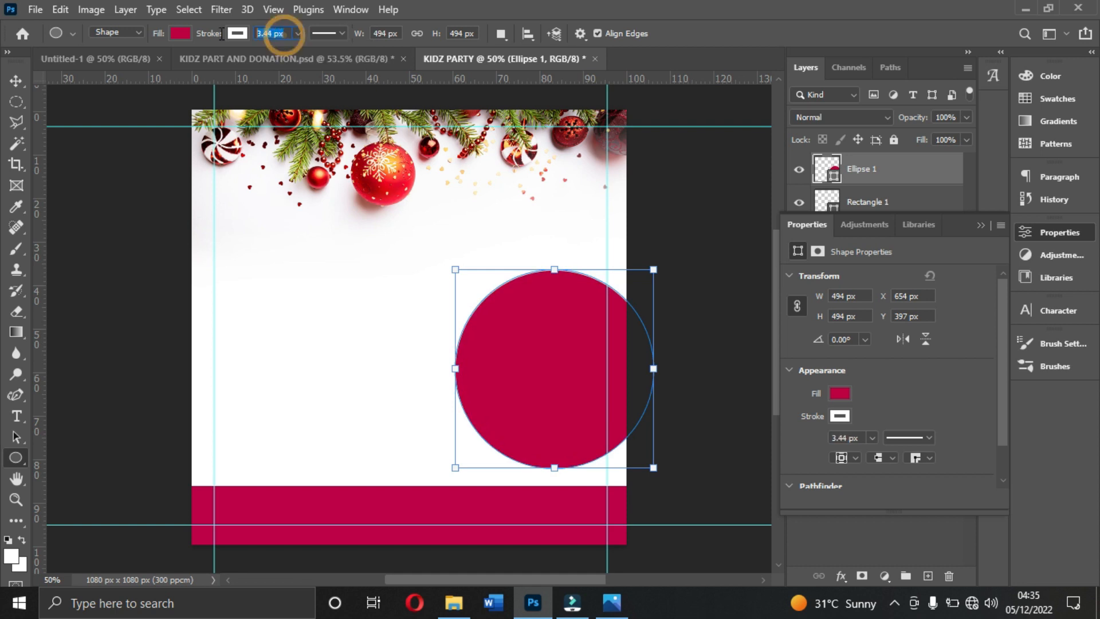
pyautogui.write('15')
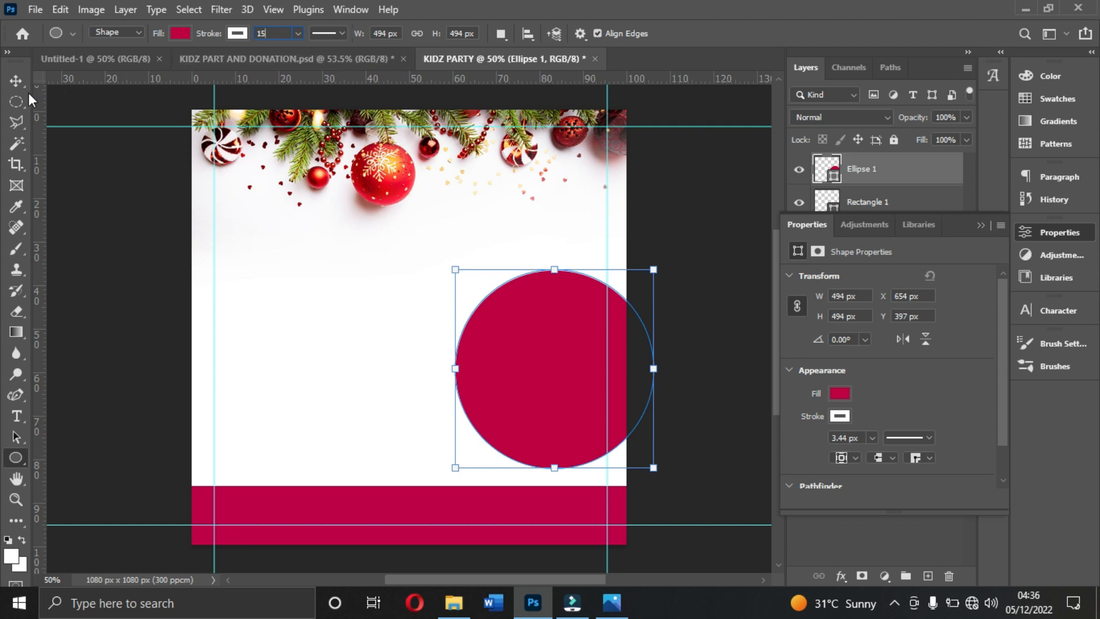
# - Move the circle slightly upward and scale it down to about 474 px wide
pyautogui.press('v')
pyautogui.moveTo(567, 355); pyautogui.dragTo(576, 324)
pyautogui.moveTo(660, 236); pyautogui.dragTo(652, 244)
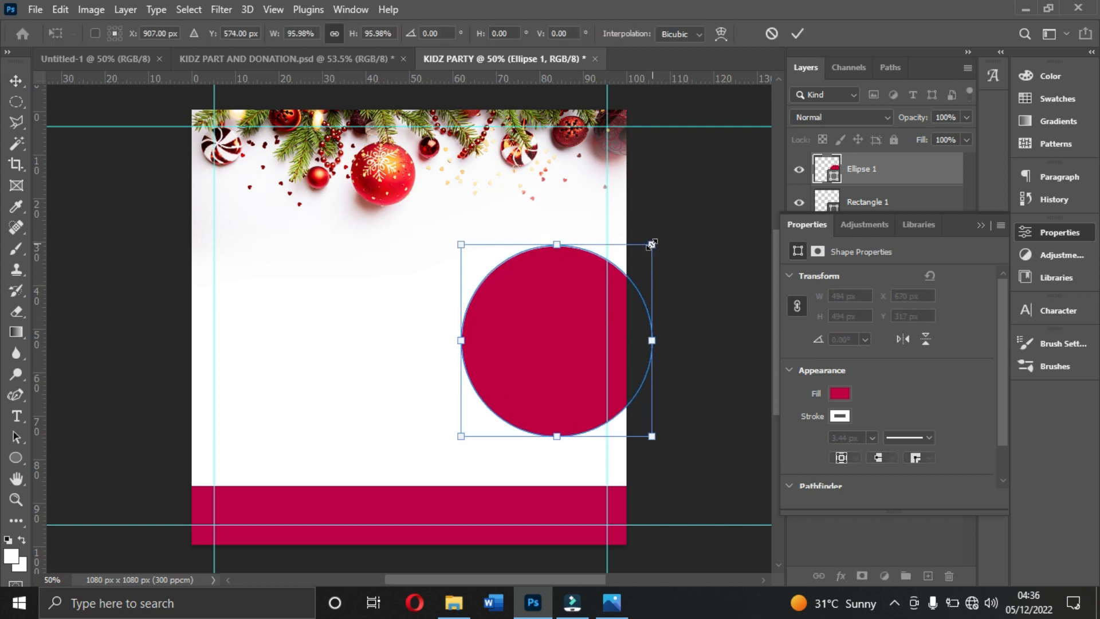
pyautogui.doubleClick(567, 287)
# - Duplicate the circle, move the copy to the left of the original and place its layer beneath Ellipse 1
pyautogui.hotkey('ctrl', 'j')
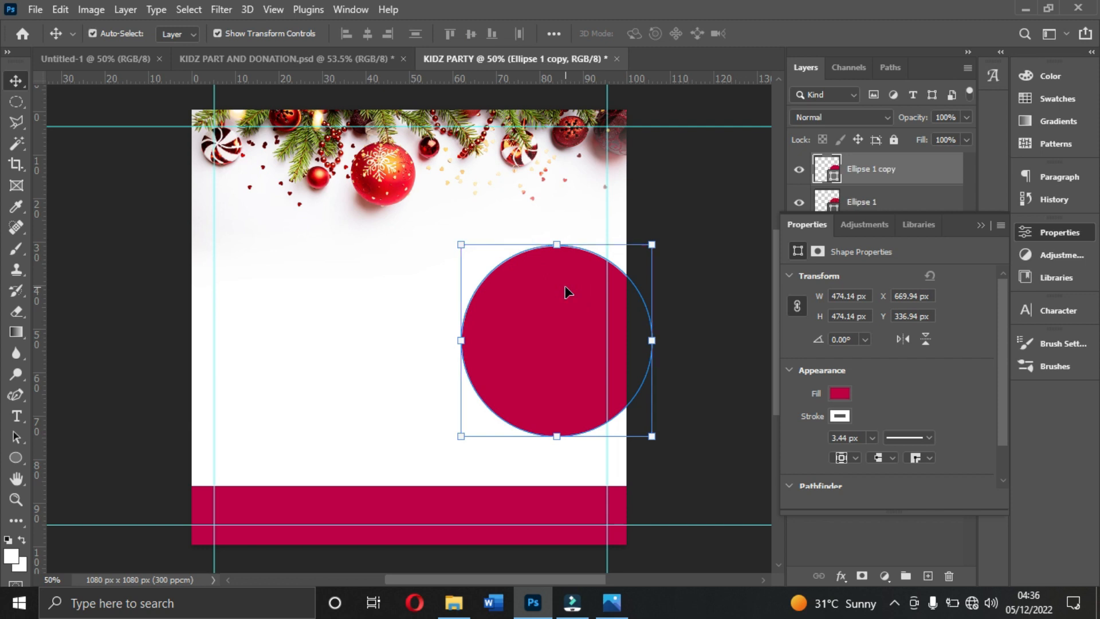
pyautogui.moveTo(524, 344); pyautogui.dragTo(431, 344)
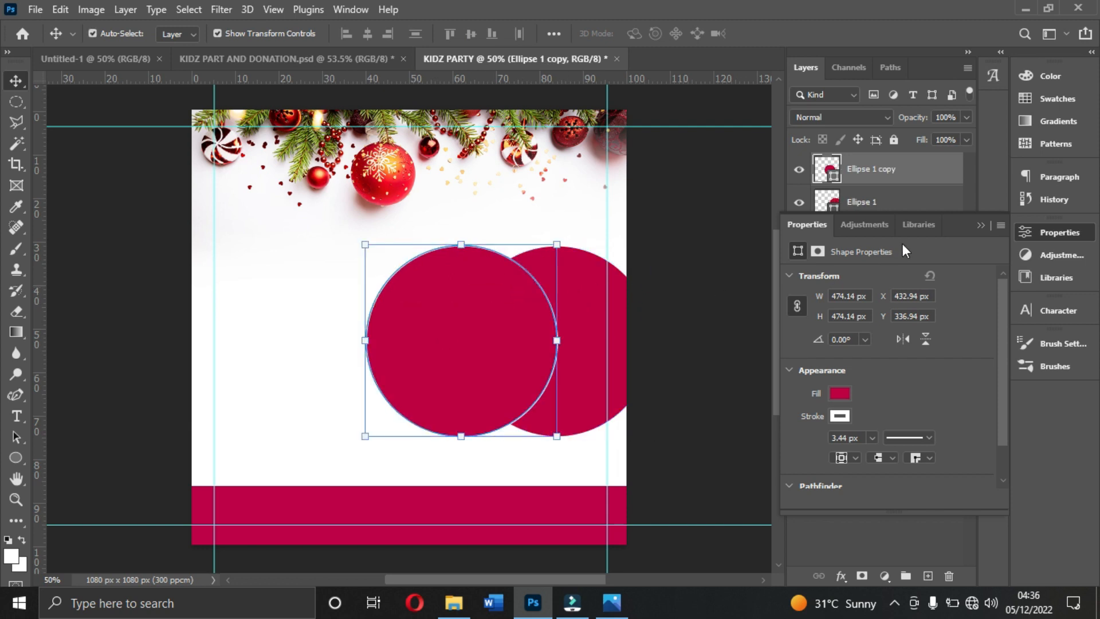
pyautogui.click(981, 224)
pyautogui.moveTo(877, 172); pyautogui.dragTo(876, 219)
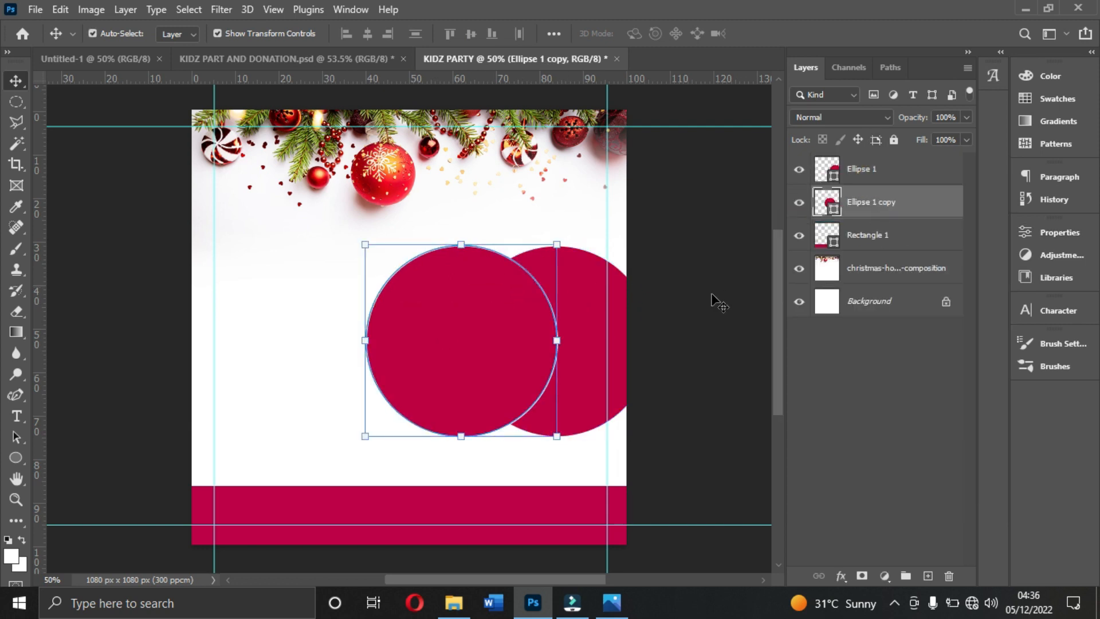
# - Shift the circle copy downward and scale it down so it overlaps the lower left of the large circle
pyautogui.moveTo(401, 370); pyautogui.dragTo(409, 398)
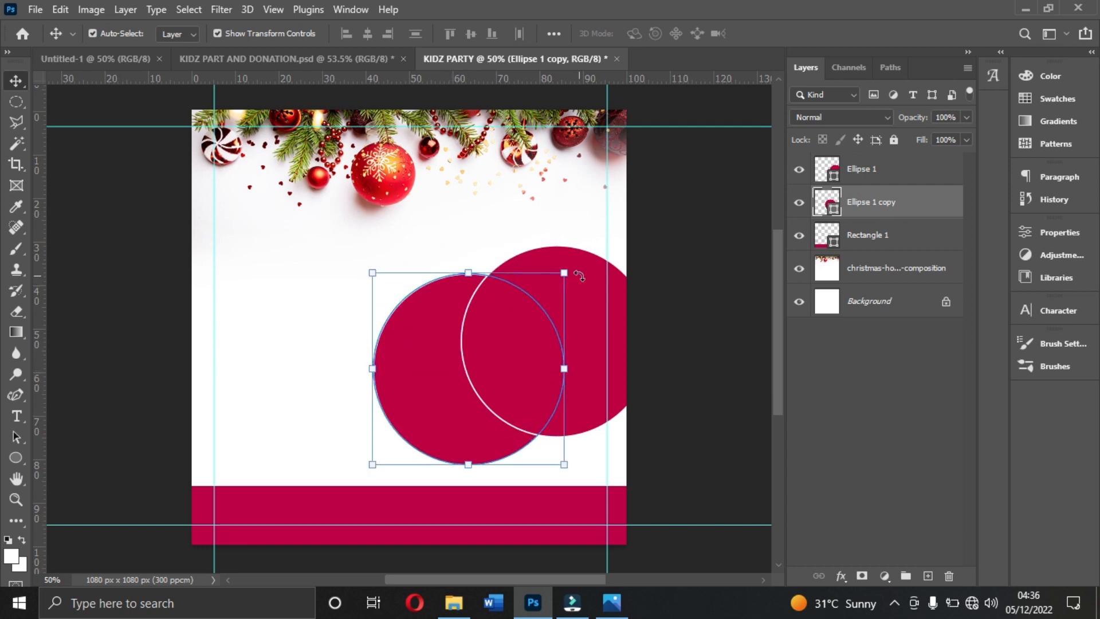
pyautogui.moveTo(566, 274); pyautogui.dragTo(507, 329)
pyautogui.moveTo(422, 392); pyautogui.dragTo(449, 408)
pyautogui.press('Return')
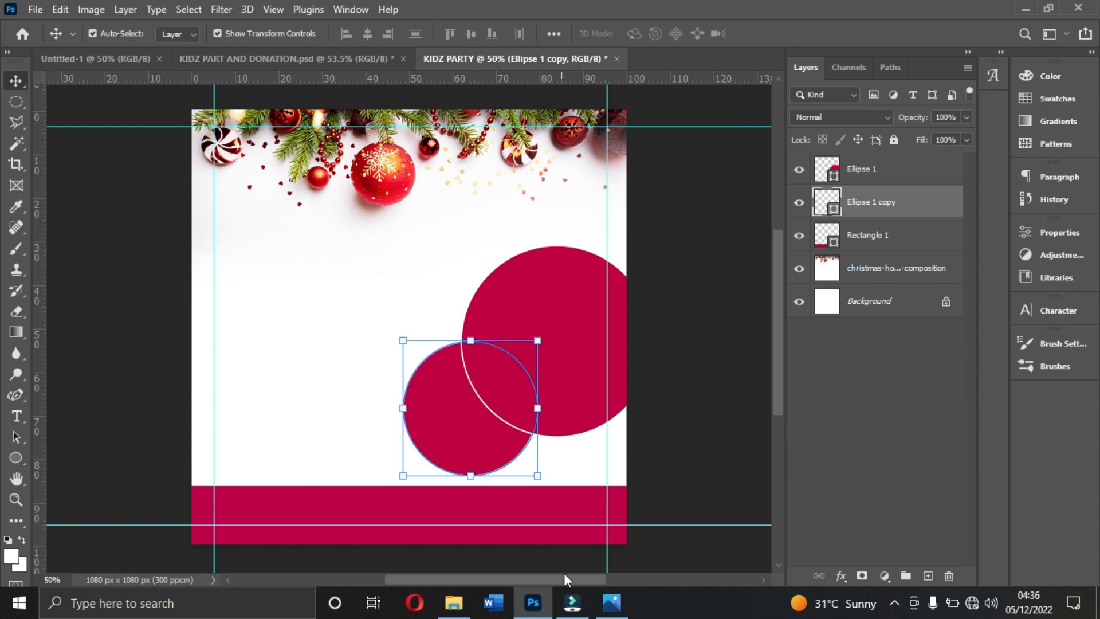
# - Check the circle arrangement in KIDS PARTY1.jpg in the Photos viewer and move the Ellipse 1 copy layer above Ellipse 1
pyautogui.click(612, 602)
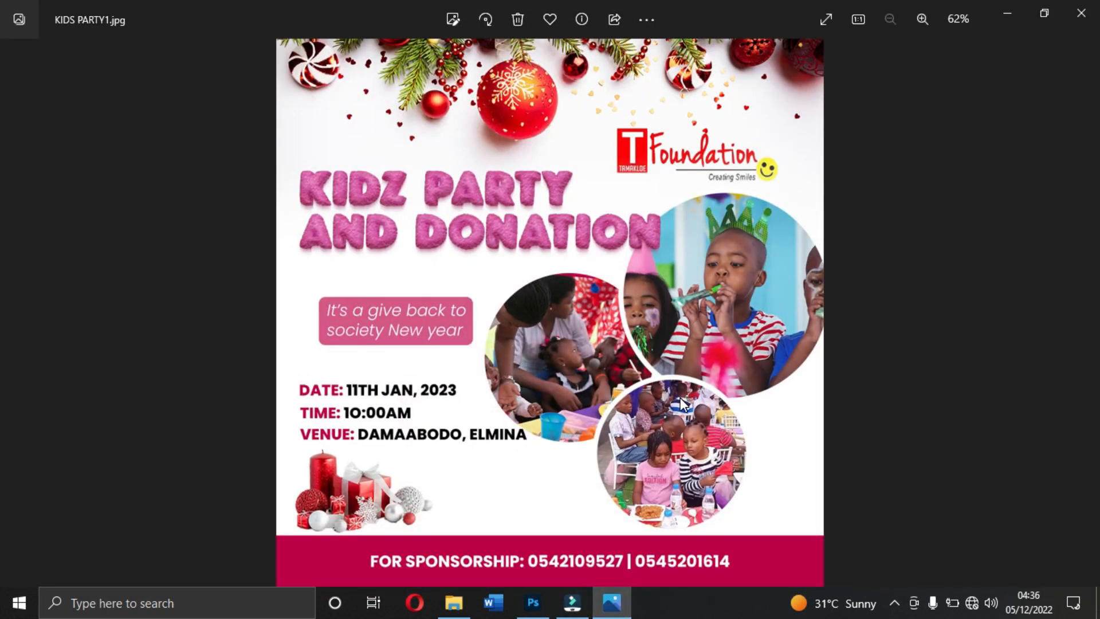
pyautogui.click(610, 599)
pyautogui.click(452, 409)
pyautogui.moveTo(891, 206); pyautogui.dragTo(888, 171)
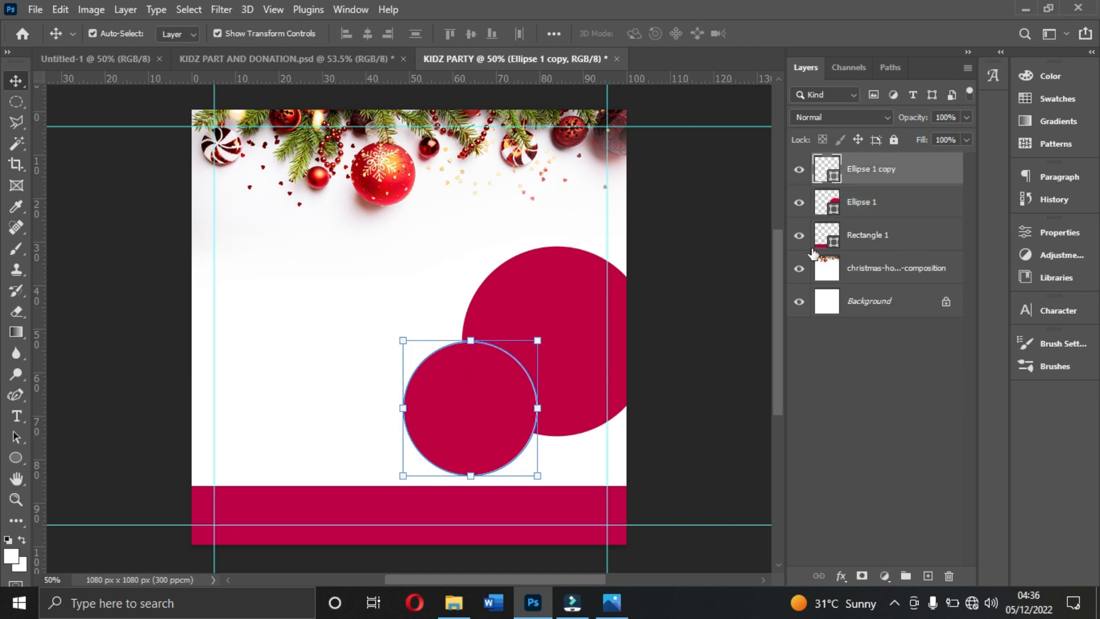
# - Move the small circle right over the large circle's lower edge and scale it to about 307 px wide
pyautogui.moveTo(463, 418); pyautogui.dragTo(507, 414)
pyautogui.moveTo(580, 341); pyautogui.dragTo(570, 351)
pyautogui.doubleClick(488, 407)
# - Scale the large circle down to about 441 px wide and adjust its position slightly
pyautogui.click(564, 274)
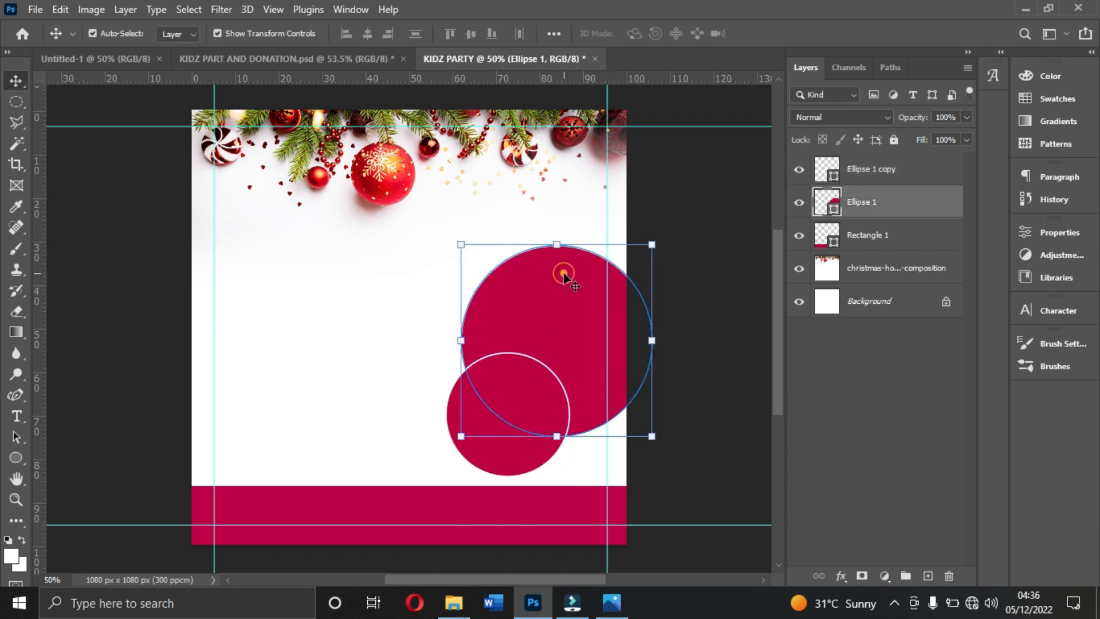
pyautogui.moveTo(647, 239); pyautogui.dragTo(639, 256)
pyautogui.moveTo(539, 308); pyautogui.dragTo(546, 301)
pyautogui.doubleClick(541, 301)
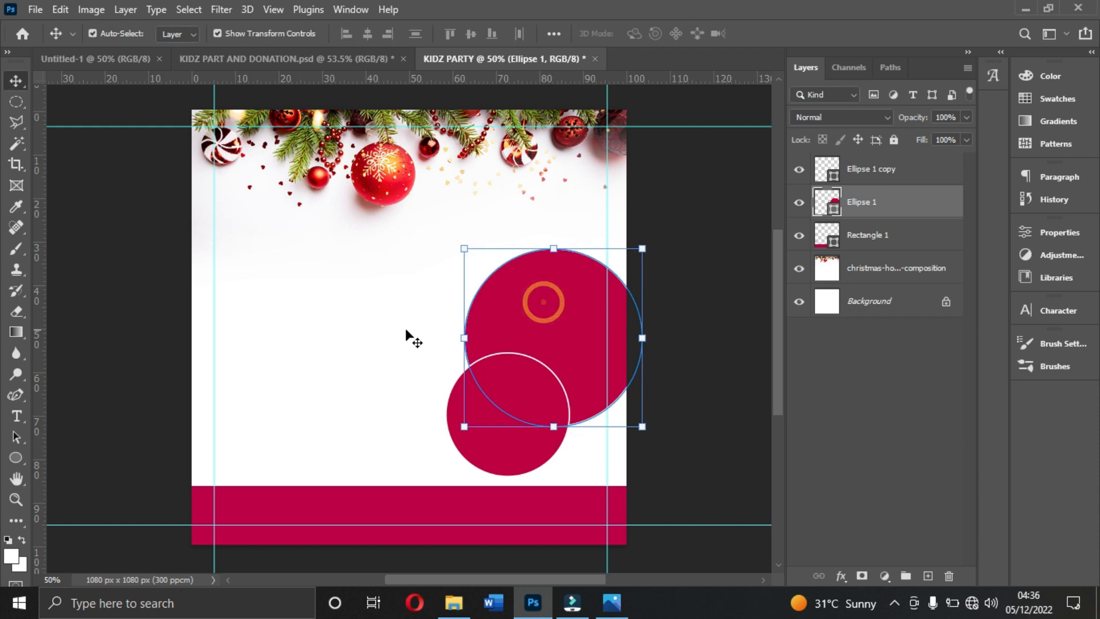
# - Increase the large circle's white stroke width to 20.43 px
pyautogui.click(16, 460)
pyautogui.click(300, 36)
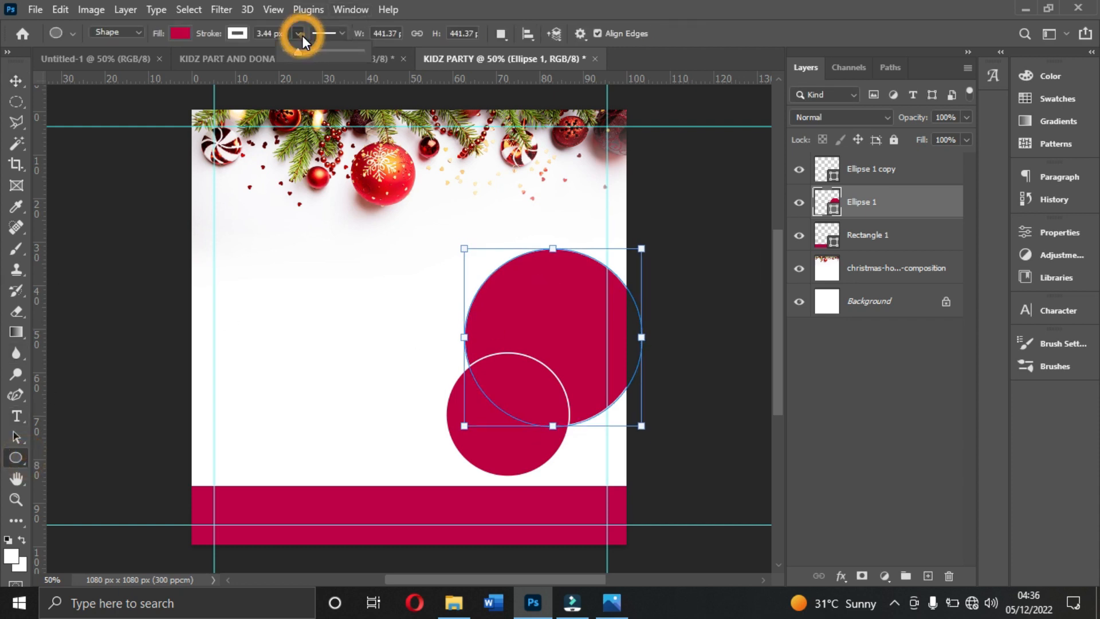
pyautogui.press('Up')
pyautogui.press('Up')
pyautogui.press('Up')
pyautogui.press('Up')
pyautogui.press('Up')
pyautogui.press('Up')
pyautogui.press('Up')
pyautogui.press('Up')
pyautogui.press('Up')
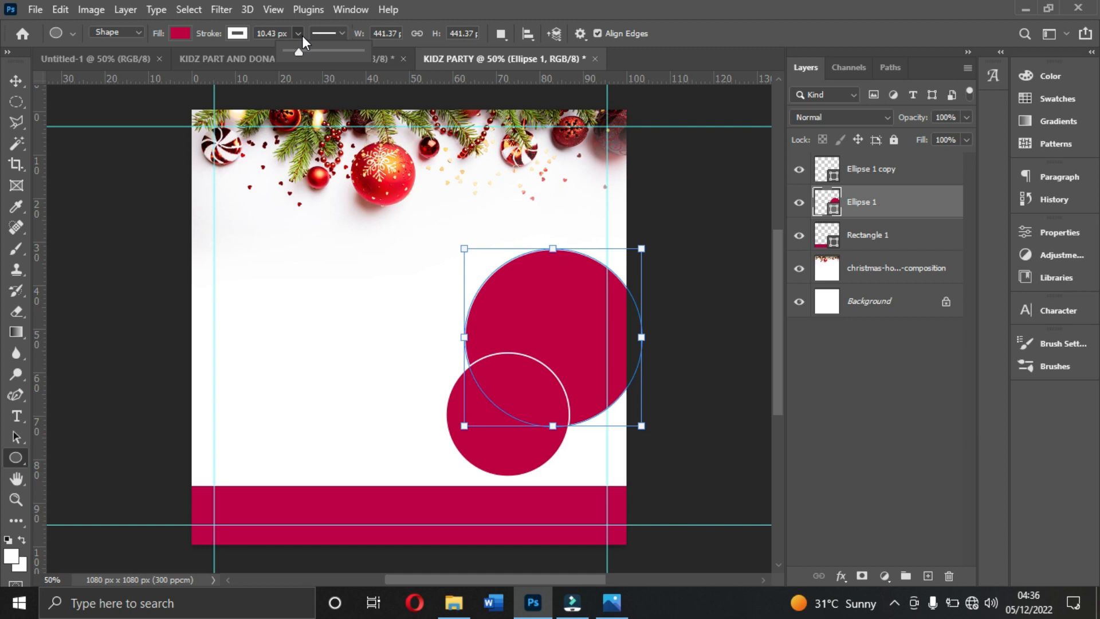
pyautogui.press('Up')
pyautogui.press('Up')
pyautogui.press('Up')
pyautogui.press('Up')
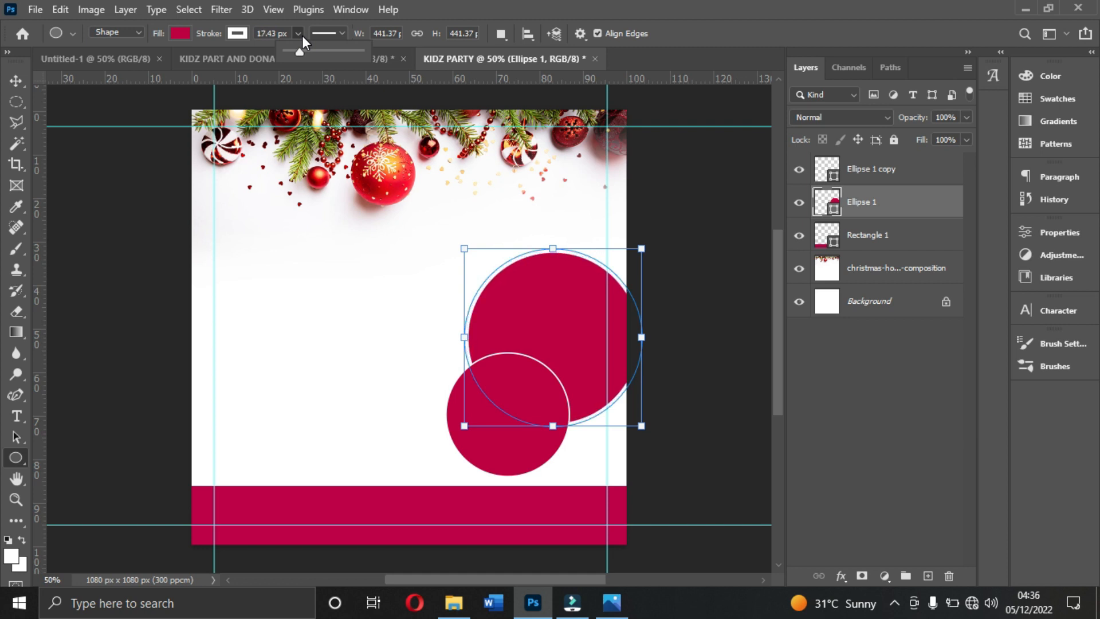
pyautogui.press('Down')
pyautogui.press('Down')
pyautogui.press('Up')
pyautogui.press('Up')
pyautogui.press('Up')
pyautogui.press('Up')
pyautogui.press('Up')
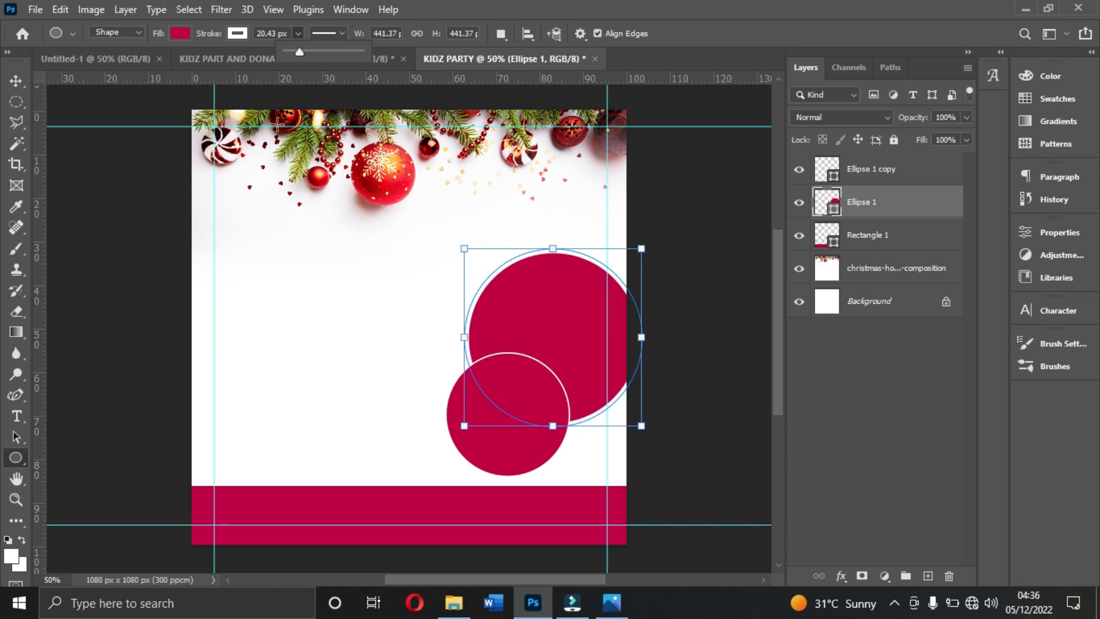
# - Increase the small circle's white stroke width to 13.43 px
pyautogui.click(887, 168)
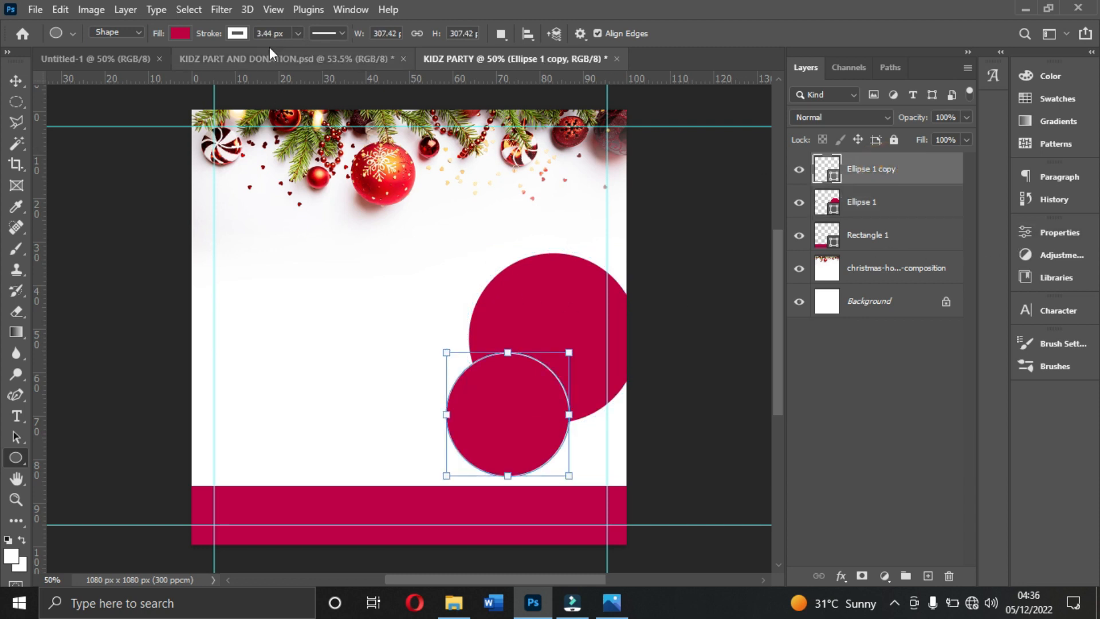
pyautogui.click(298, 34)
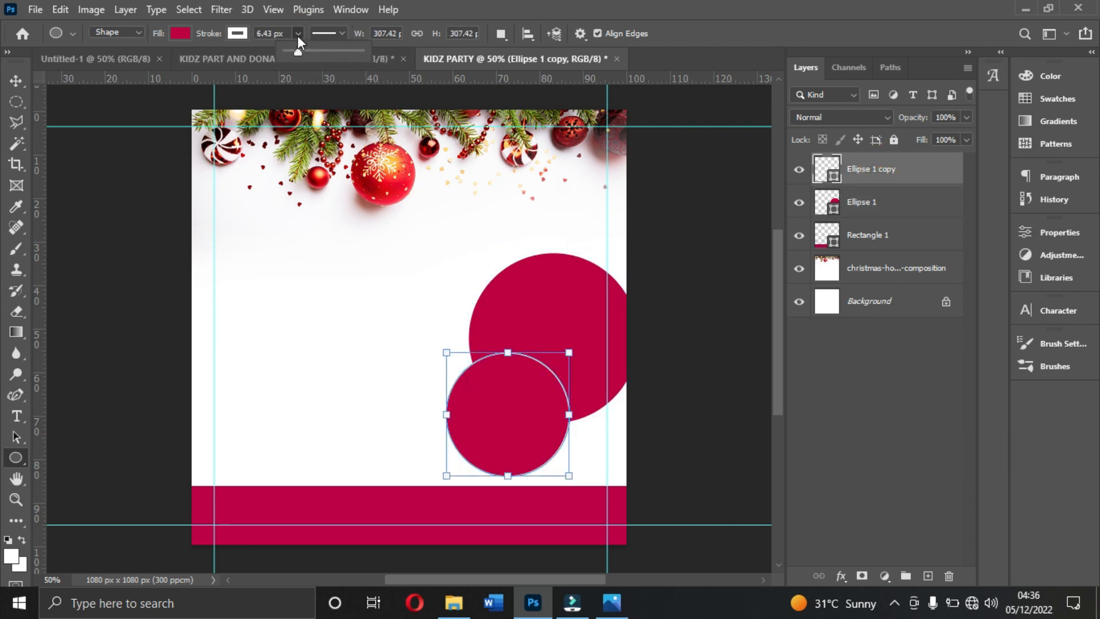
pyautogui.press('Up')
pyautogui.press('Up')
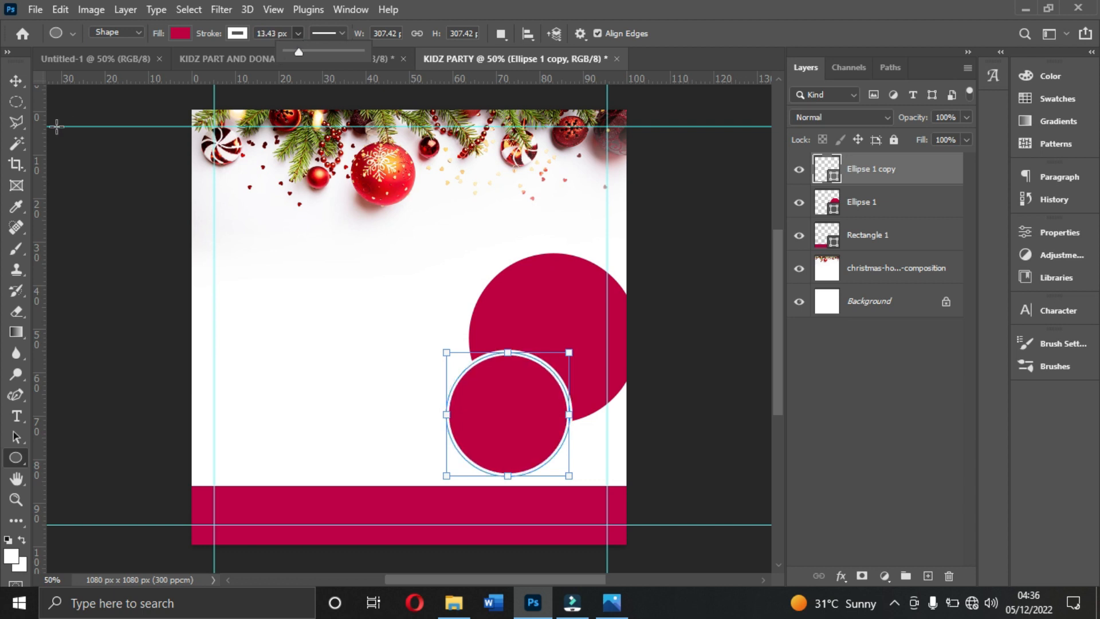
# - Check the reference flyer, duplicate the small circle and place the copy beside the large circle's left edge
pyautogui.click(15, 80)
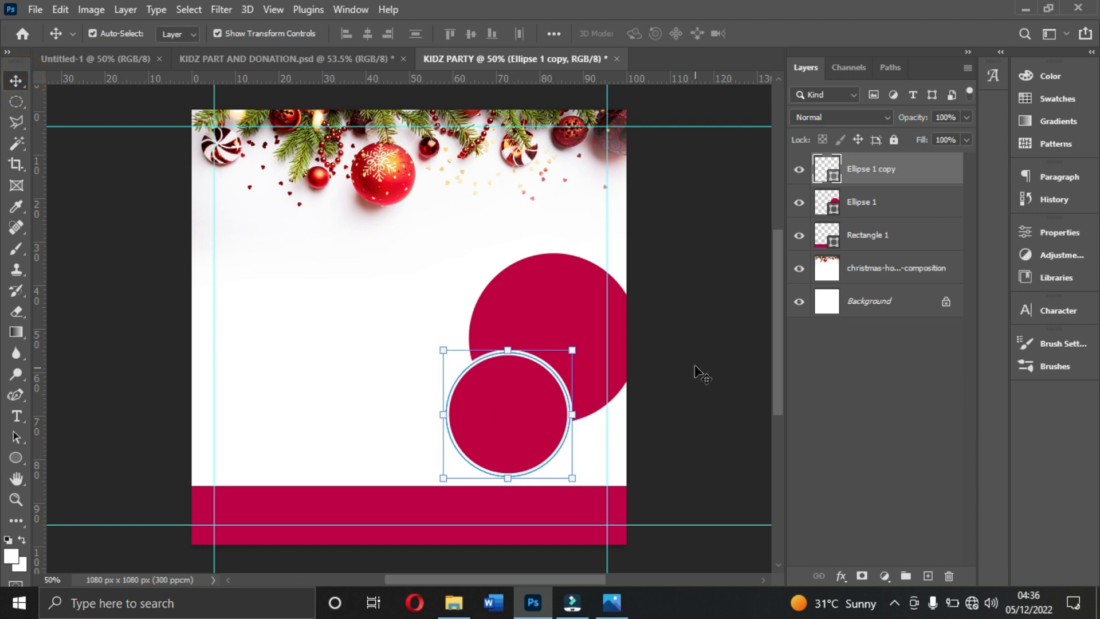
pyautogui.click(561, 302)
pyautogui.click(612, 601)
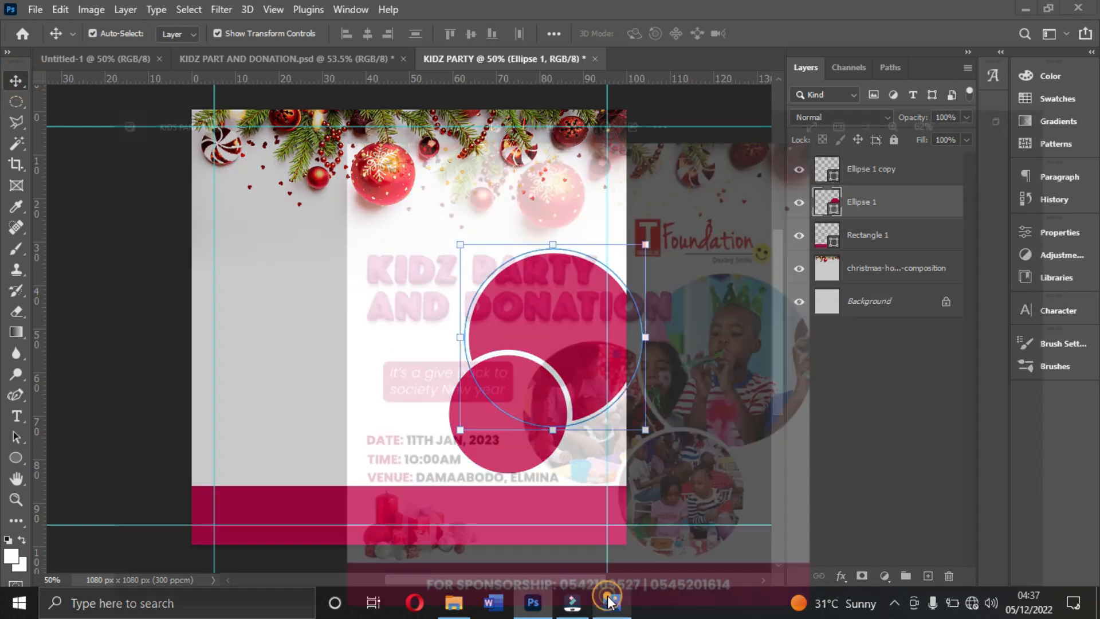
pyautogui.click(612, 602)
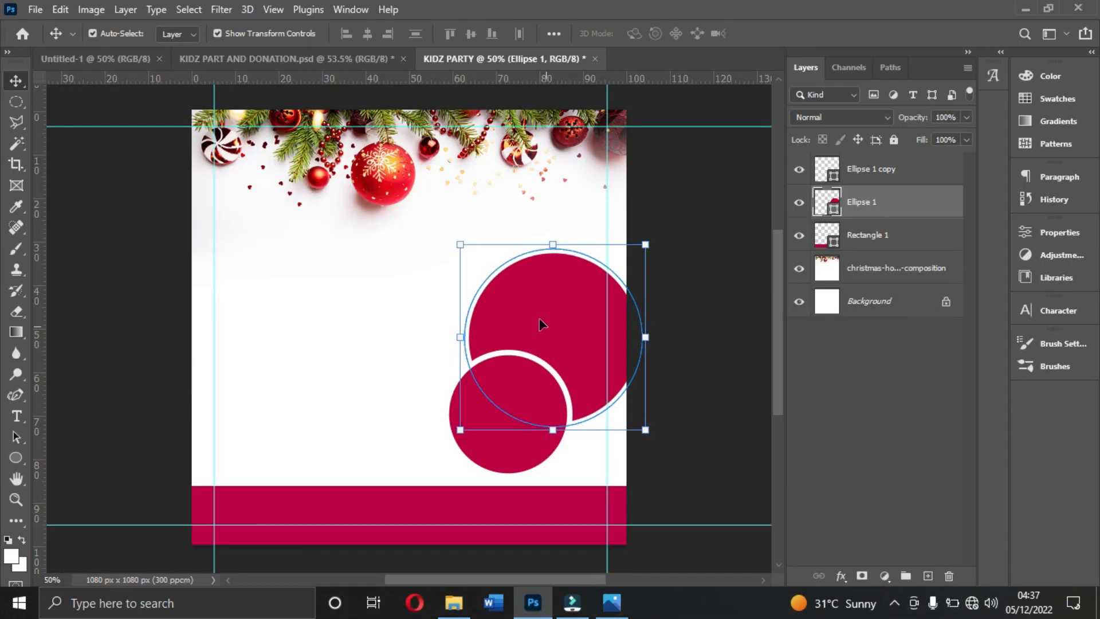
pyautogui.click(501, 467)
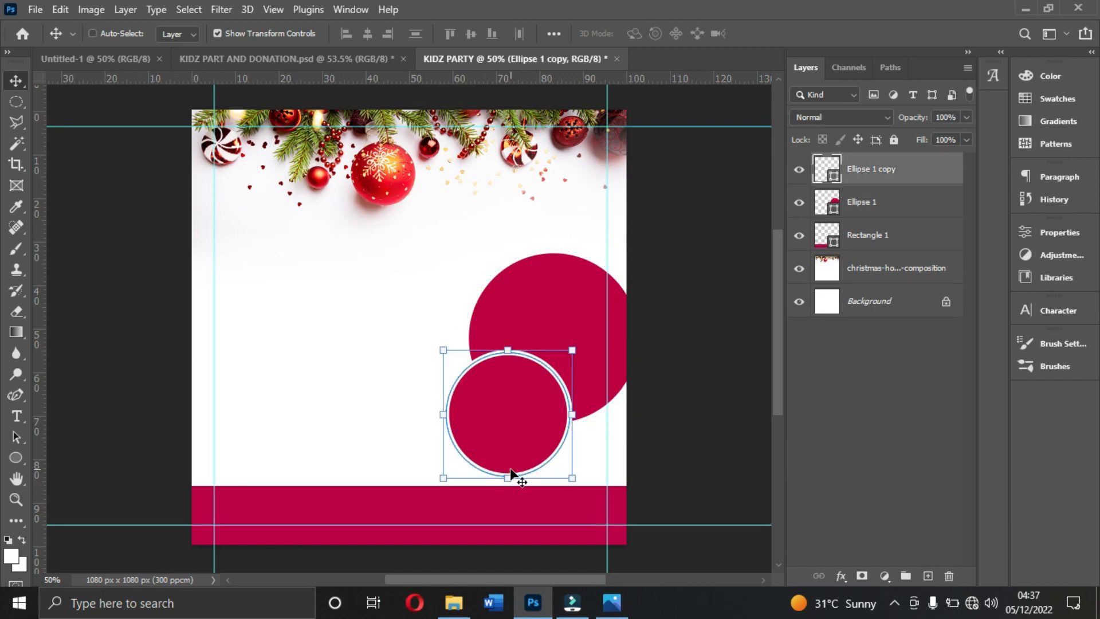
pyautogui.keyDown('alt'); pyautogui.click(510, 469); pyautogui.keyUp('alt')
pyautogui.moveTo(502, 440); pyautogui.dragTo(402, 378)
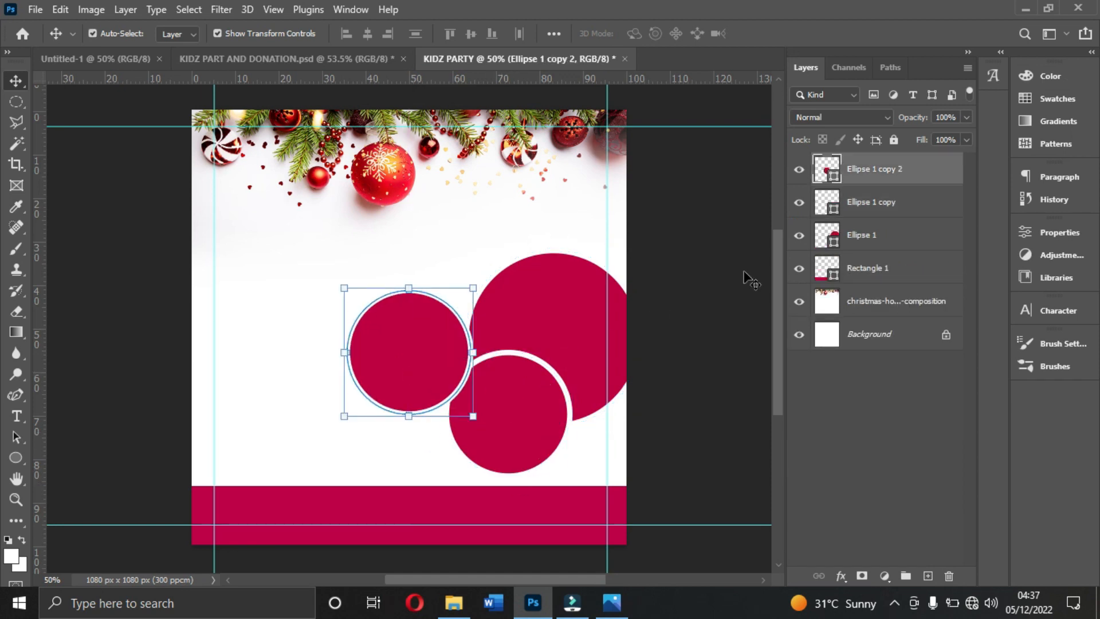
# - Move the new circle's layer beneath the large circle's layer and shift the circle slightly toward the large one
pyautogui.moveTo(894, 180); pyautogui.dragTo(893, 252)
pyautogui.moveTo(382, 342)
pyautogui.mouseDown()
pyautogui.moveTo(401, 334)
pyautogui.moveTo(393, 350)
pyautogui.mouseUp()
pyautogui.click(658, 305)
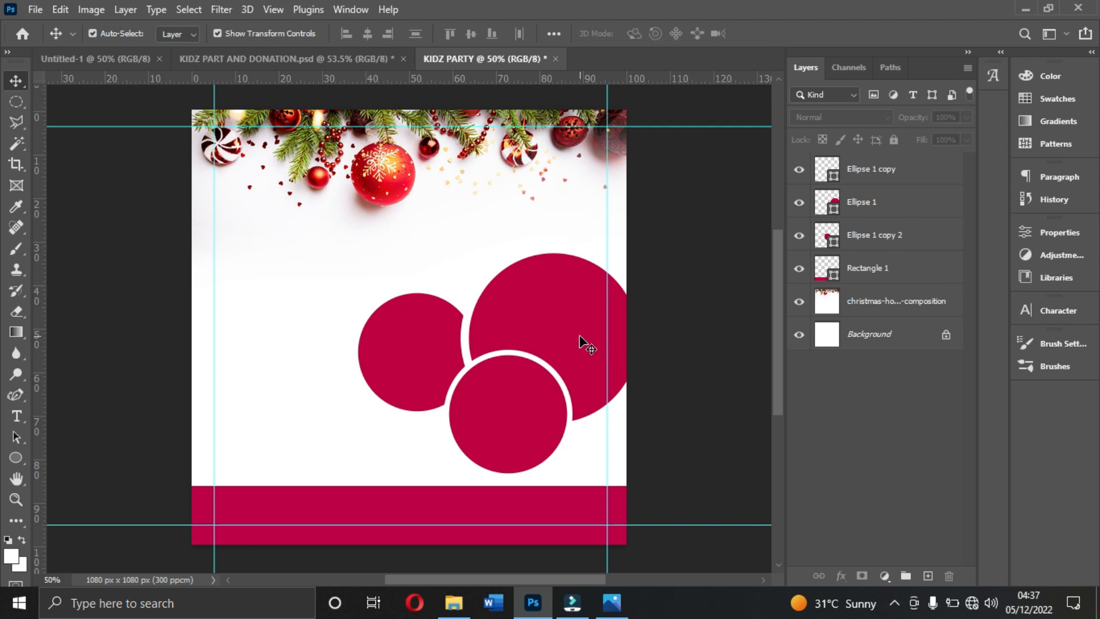
# - Enlarge the left circle to about 103.4%, keeping its proportions
pyautogui.click(415, 350)
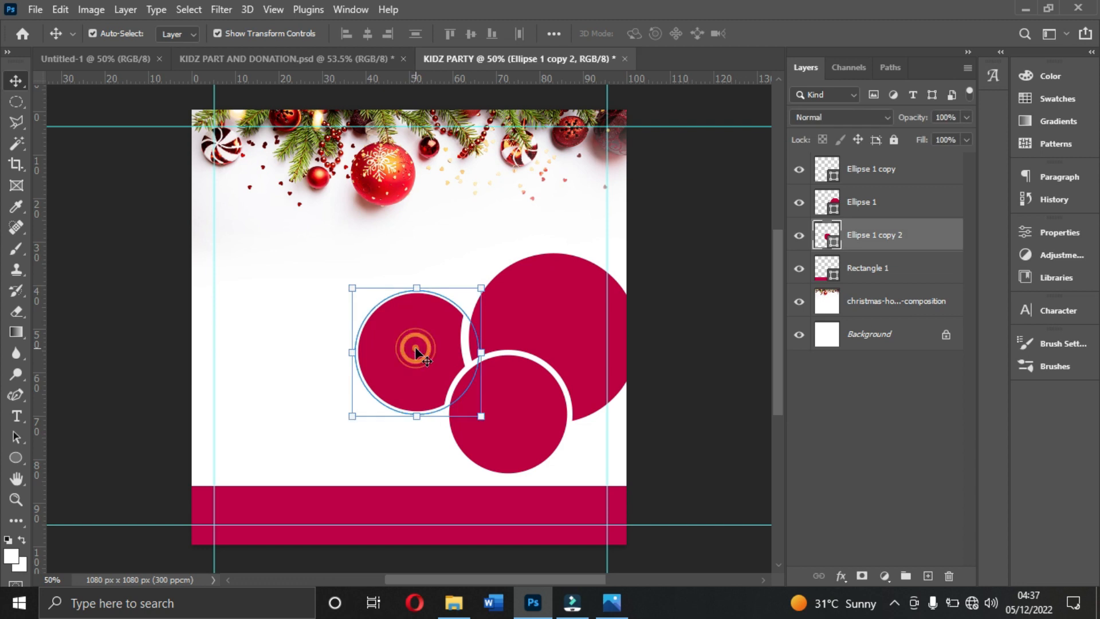
pyautogui.moveTo(345, 413); pyautogui.dragTo(341, 418)
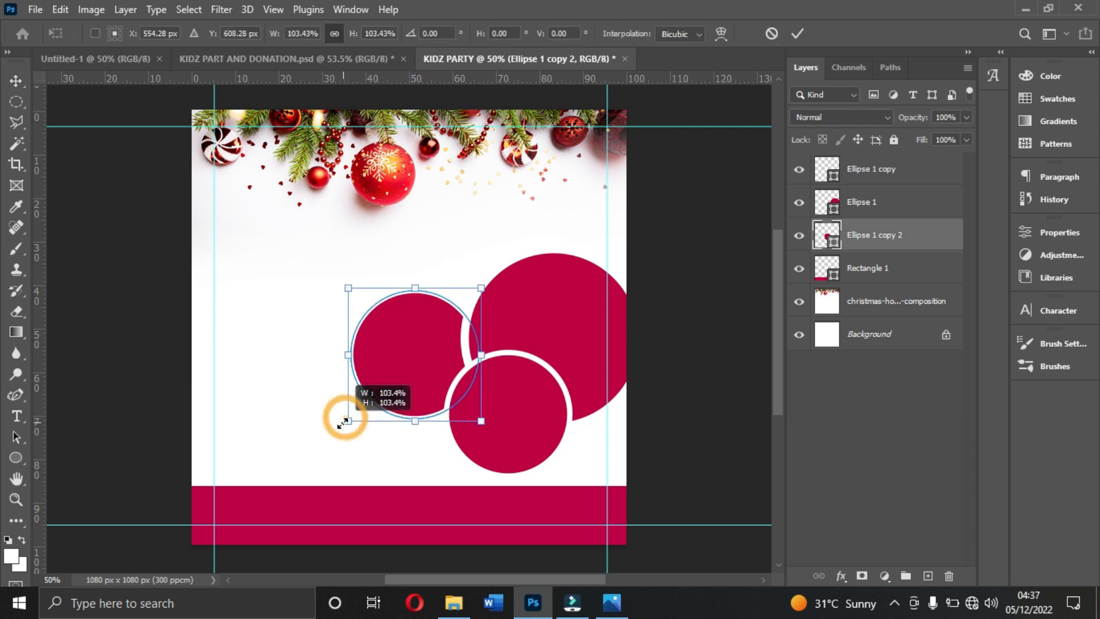
pyautogui.doubleClick(384, 370)
# - Shift the crimson footer slightly downward, then lower the bottom circle a little and scale it down
pyautogui.moveTo(466, 514); pyautogui.dragTo(466, 522)
pyautogui.moveTo(514, 414); pyautogui.dragTo(516, 424)
pyautogui.moveTo(571, 353); pyautogui.dragTo(565, 362)
pyautogui.doubleClick(522, 416)
# - Move the large circle slightly upward on the canvas
pyautogui.click(560, 287)
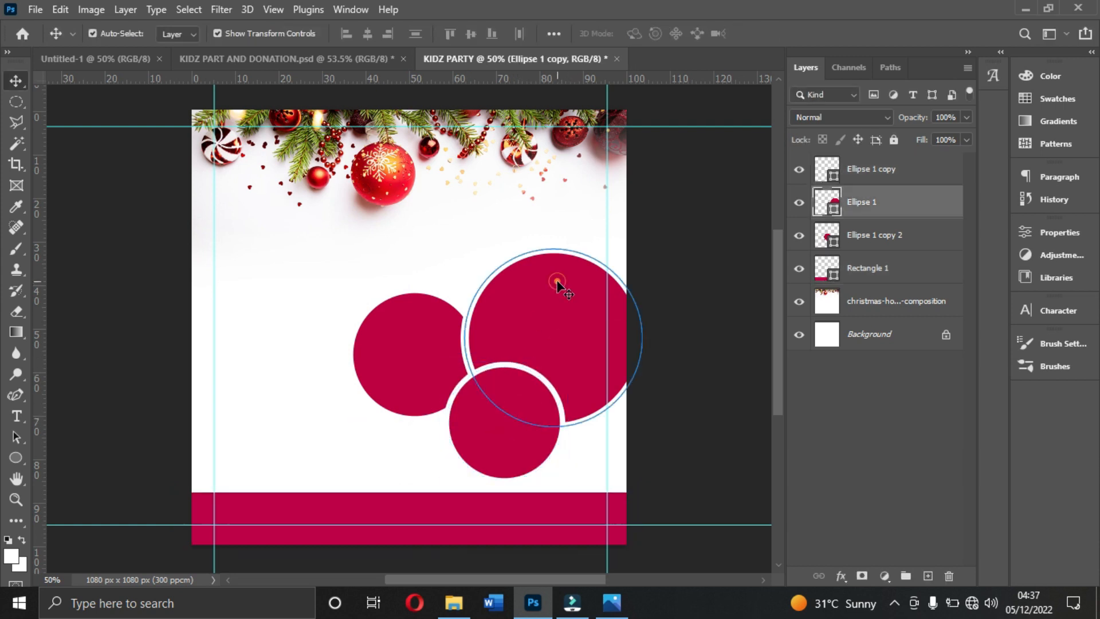
pyautogui.moveTo(562, 277); pyautogui.dragTo(564, 271)
pyautogui.click(703, 314)
# - Place the Stars-and-Strikes party image from the Resources folder over the large circle, scale it to fit and clip it to the circle
pyautogui.click(537, 324)
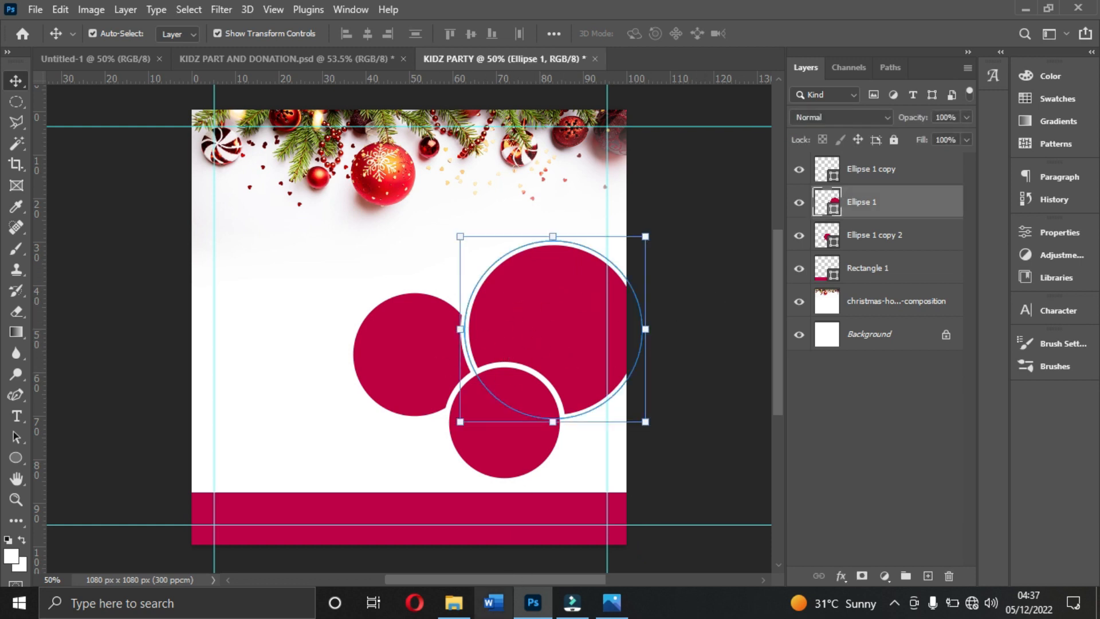
pyautogui.click(454, 603)
pyautogui.moveTo(454, 204); pyautogui.dragTo(558, 343)
pyautogui.moveTo(193, 186); pyautogui.dragTo(410, 246)
pyautogui.moveTo(439, 332); pyautogui.dragTo(504, 277)
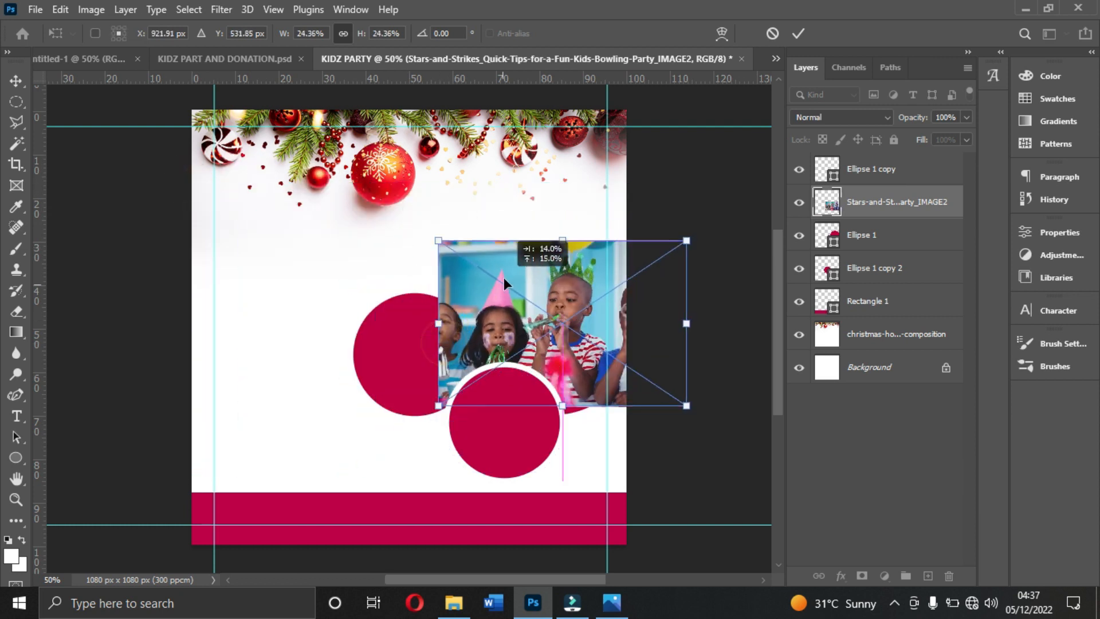
pyautogui.moveTo(562, 406); pyautogui.dragTo(563, 422)
pyautogui.doubleClick(566, 378)
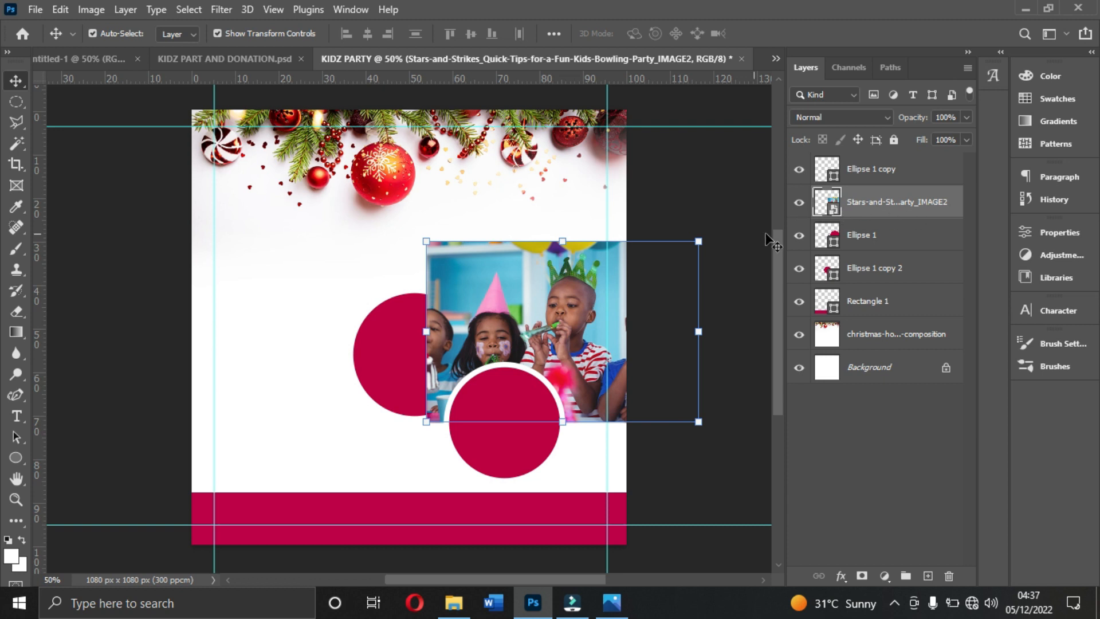
pyautogui.rightClick(881, 204)
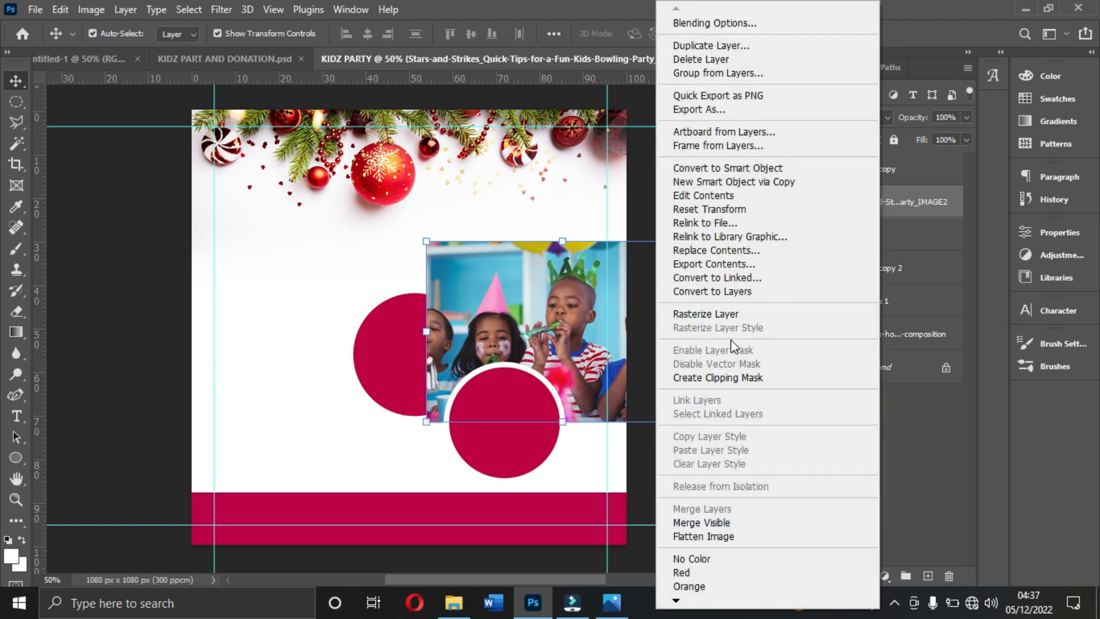
pyautogui.click(730, 379)
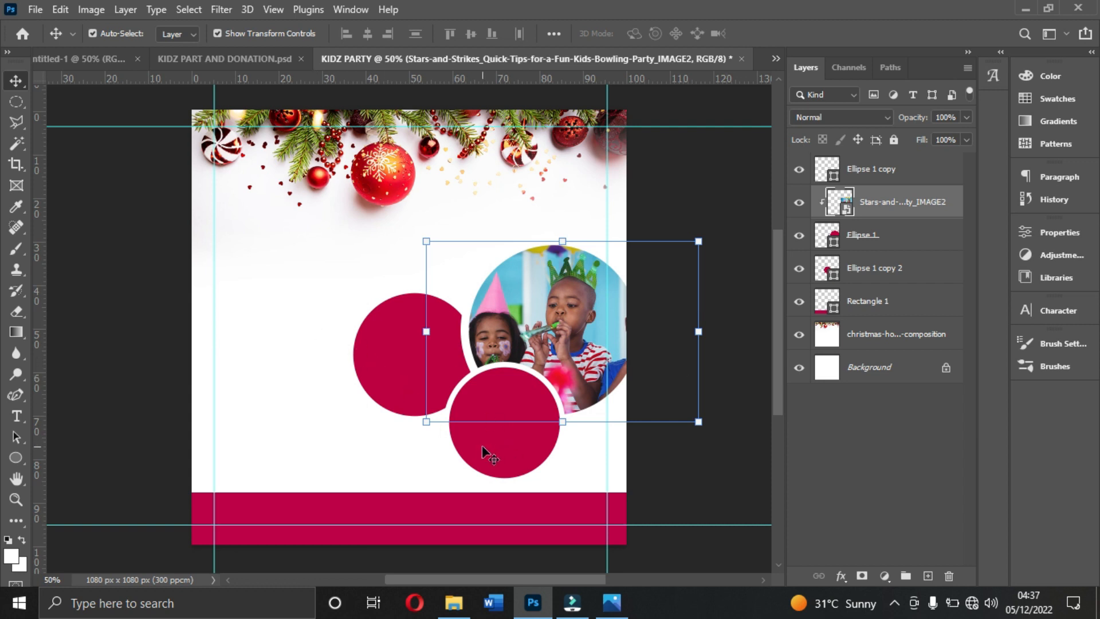
# - Place the BirthdayParty-104 photo from the Resources folder over the left circle and clip it to that circle
pyautogui.click(401, 351)
pyautogui.click(454, 602)
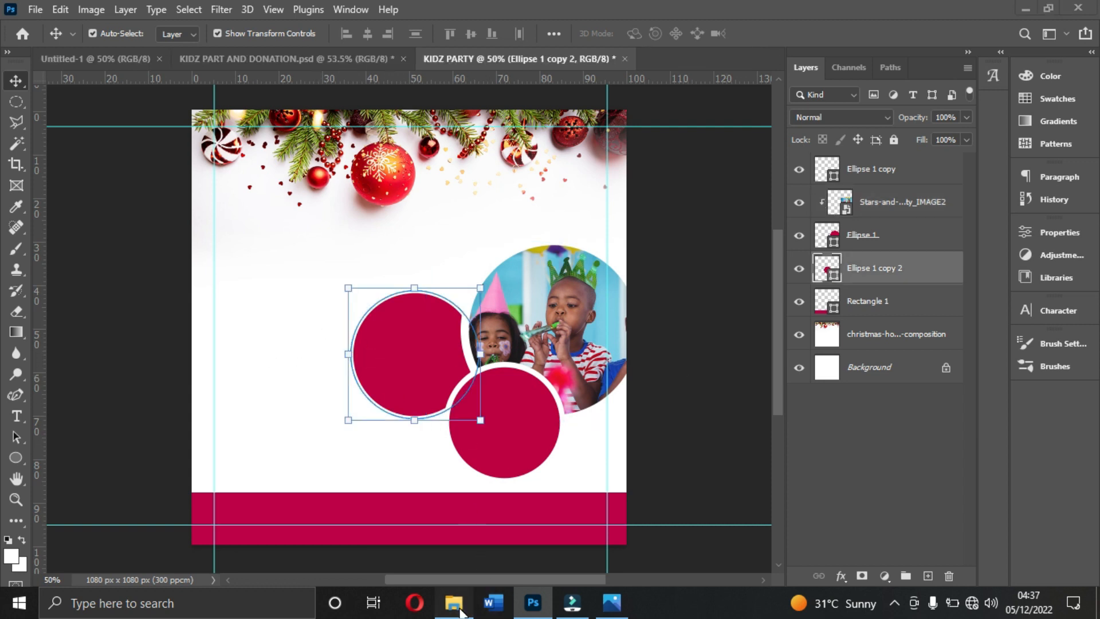
pyautogui.moveTo(539, 203); pyautogui.dragTo(442, 420)
pyautogui.moveTo(409, 480); pyautogui.dragTo(409, 342)
pyautogui.moveTo(405, 255); pyautogui.dragTo(429, 351)
pyautogui.press('Return')
pyautogui.rightClick(869, 265)
pyautogui.click(921, 376)
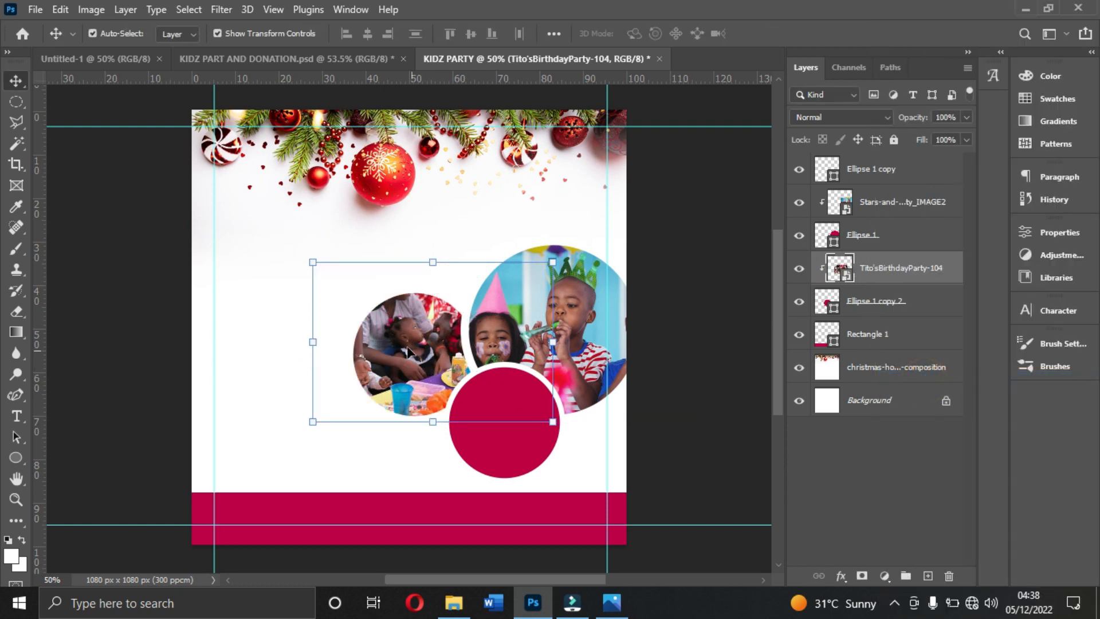
# - Scale down the left circle's photo and reposition it so more of the scene fits in the frame
pyautogui.moveTo(313, 264); pyautogui.dragTo(359, 291)
pyautogui.moveTo(400, 347); pyautogui.dragTo(395, 351)
pyautogui.press('Return')
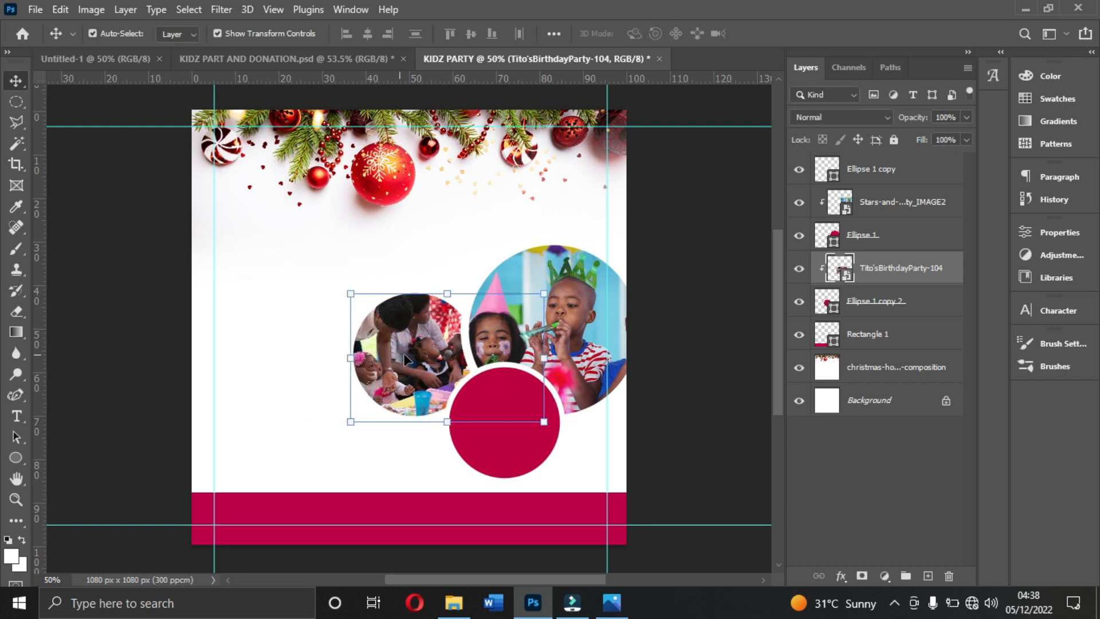
# - Scale the large circle's party photo to 24.82% and shift it left within the frame
pyautogui.click(521, 441)
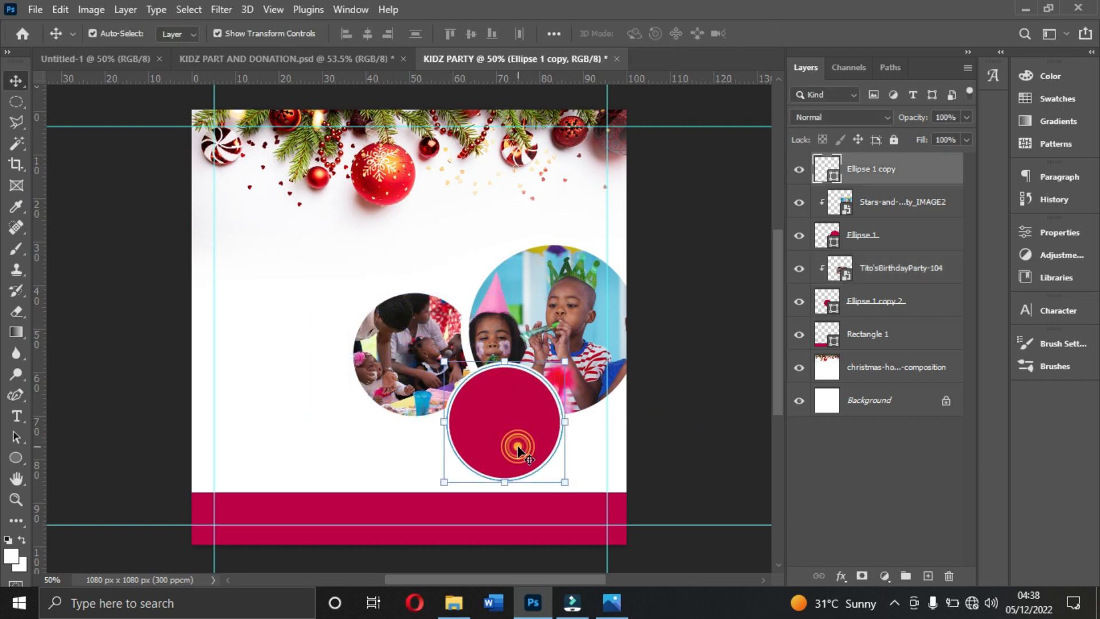
pyautogui.click(587, 298)
pyautogui.click(699, 241)
pyautogui.moveTo(699, 241); pyautogui.dragTo(694, 244)
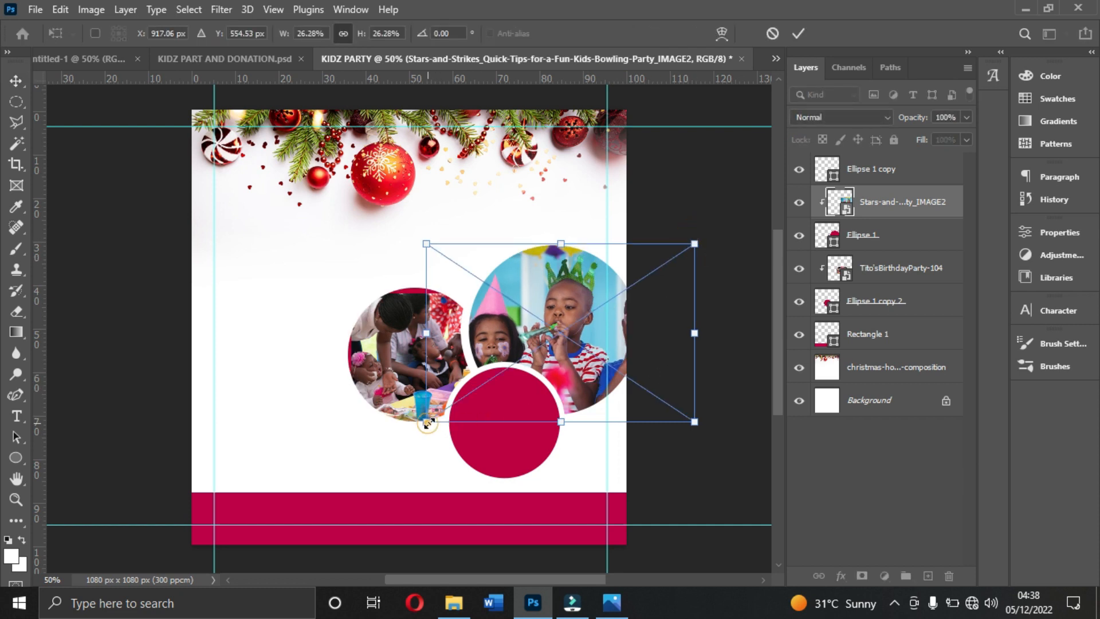
pyautogui.moveTo(429, 422); pyautogui.dragTo(434, 416)
pyautogui.moveTo(585, 318); pyautogui.dragTo(572, 316)
pyautogui.moveTo(682, 241); pyautogui.dragTo(676, 246)
pyautogui.click(557, 323)
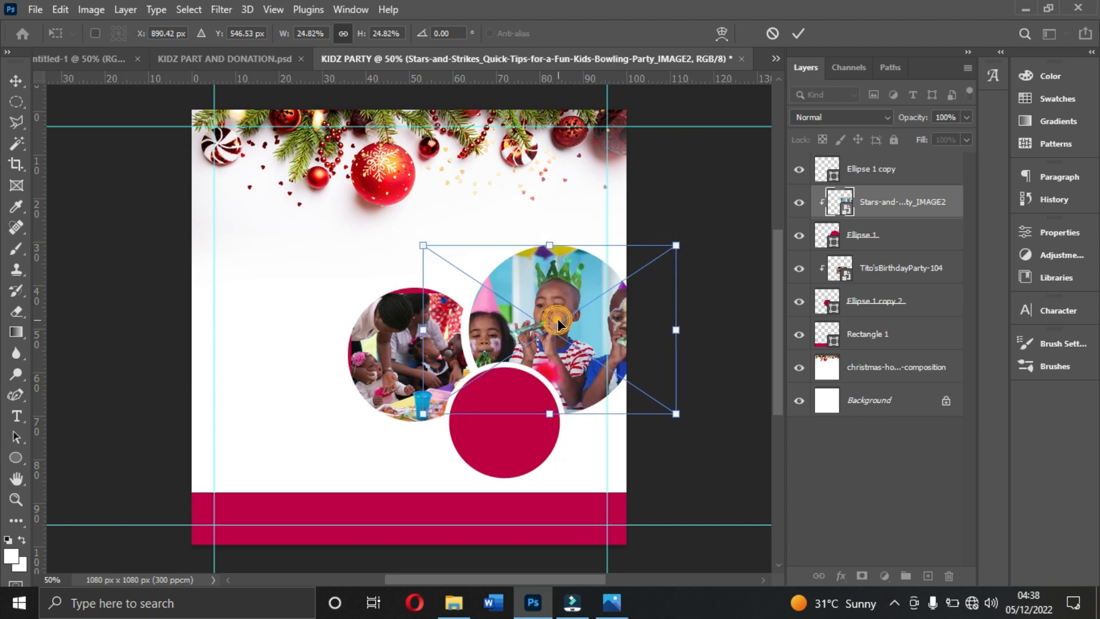
pyautogui.doubleClick(558, 320)
# - Reposition the left circle's photo and resize it slightly so it covers the whole frame
pyautogui.click(378, 335)
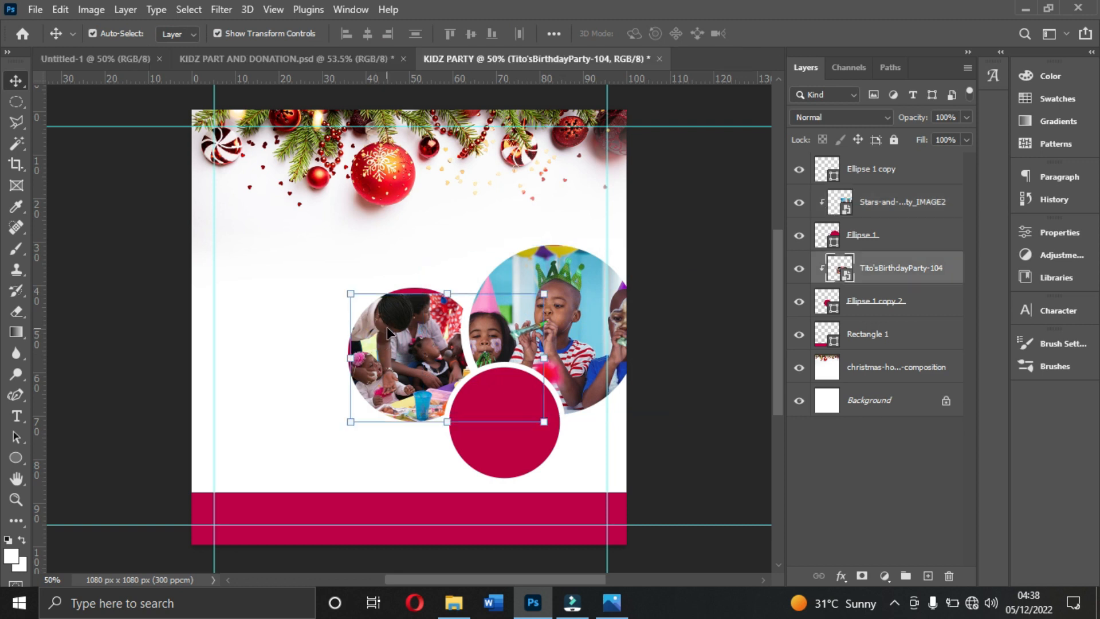
pyautogui.moveTo(393, 315); pyautogui.dragTo(398, 312)
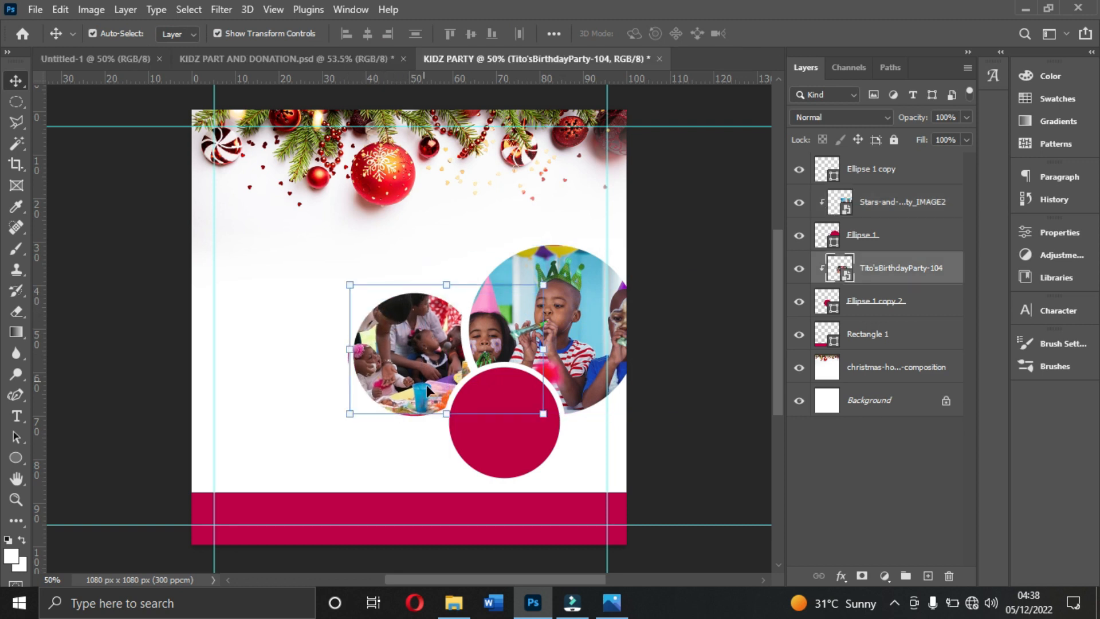
pyautogui.moveTo(440, 410); pyautogui.dragTo(405, 421)
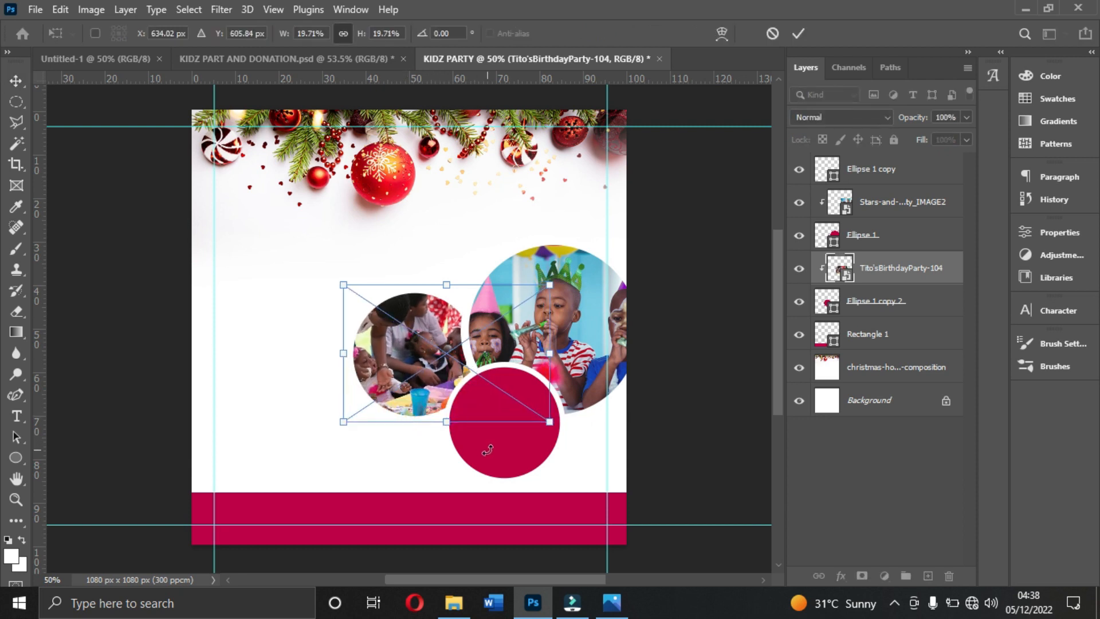
pyautogui.moveTo(546, 422); pyautogui.dragTo(538, 417)
pyautogui.moveTo(344, 284); pyautogui.dragTo(349, 288)
pyautogui.doubleClick(428, 362)
# - Place the maxresdefault image from the Resources folder over the bottom circle, scale it to fit and clip it to that circle
pyautogui.click(510, 455)
pyautogui.click(454, 602)
pyautogui.moveTo(365, 210); pyautogui.dragTo(525, 424)
pyautogui.moveTo(412, 209); pyautogui.dragTo(409, 326)
pyautogui.moveTo(423, 369); pyautogui.dragTo(533, 404)
pyautogui.press('Return')
pyautogui.rightClick(876, 176)
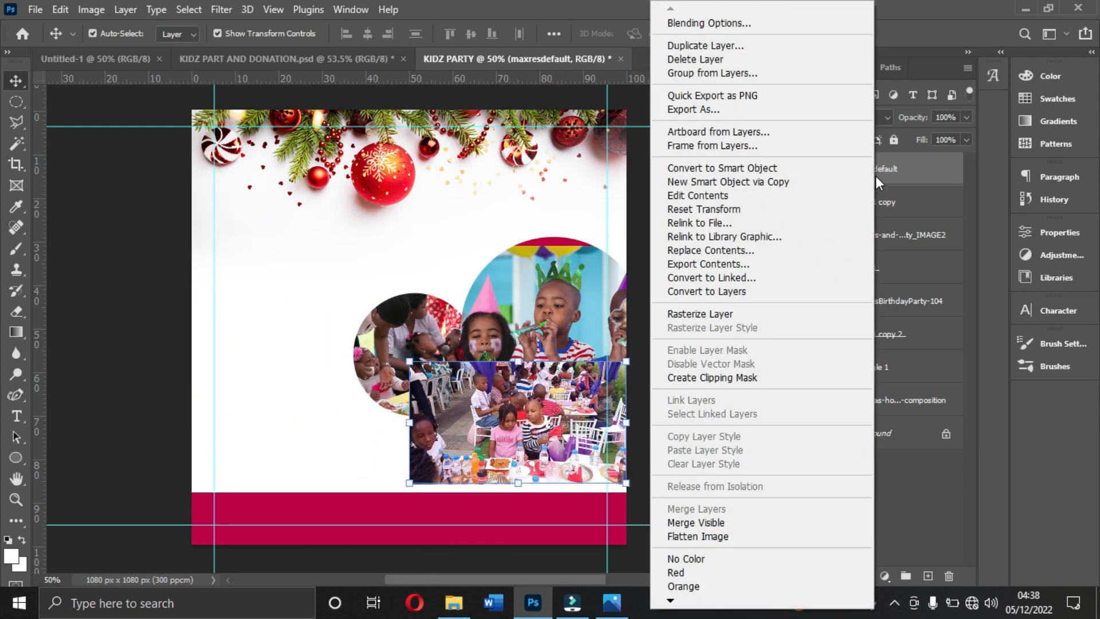
pyautogui.click(740, 378)
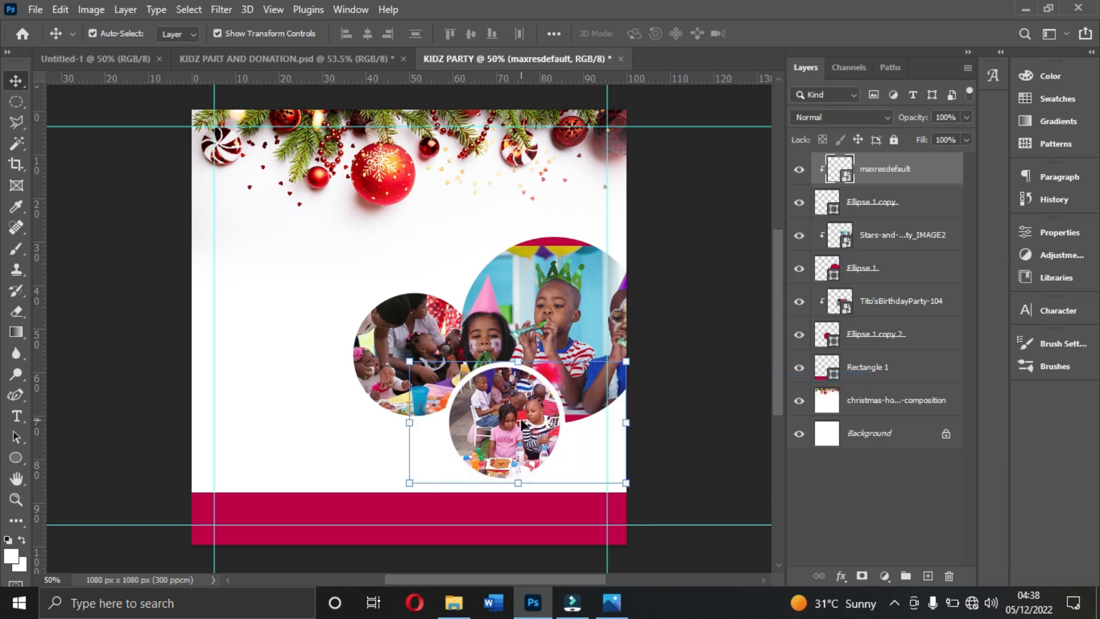
# - Reposition the large circle's party photo and enlarge it to about 28.49% to cover the frame
pyautogui.click(731, 234)
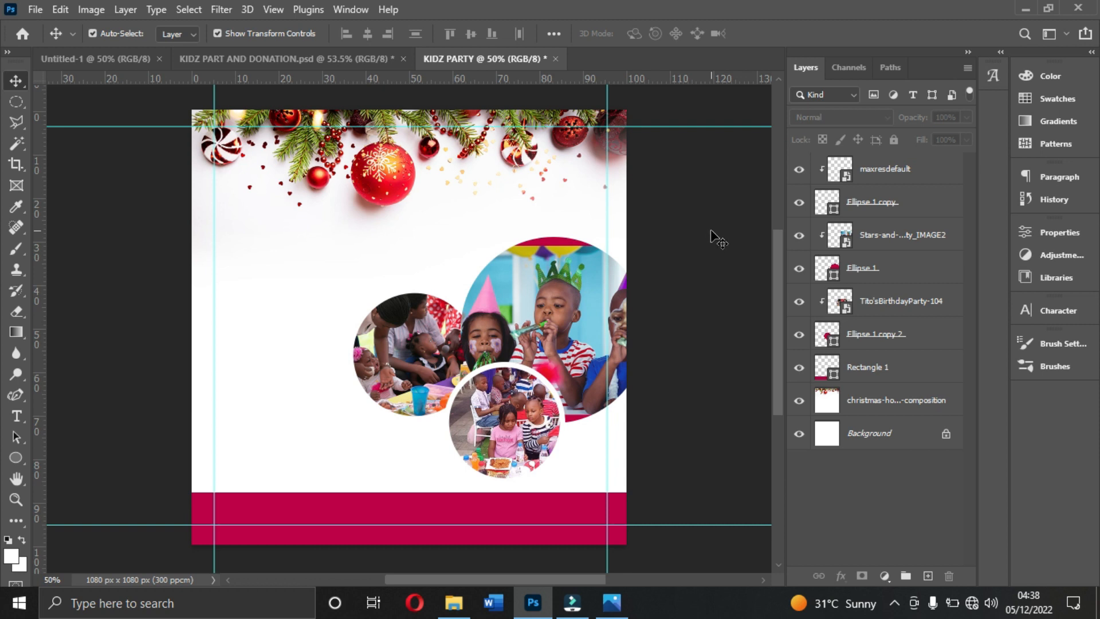
pyautogui.moveTo(564, 304); pyautogui.dragTo(565, 318)
pyautogui.hotkey('ctrl', 't')
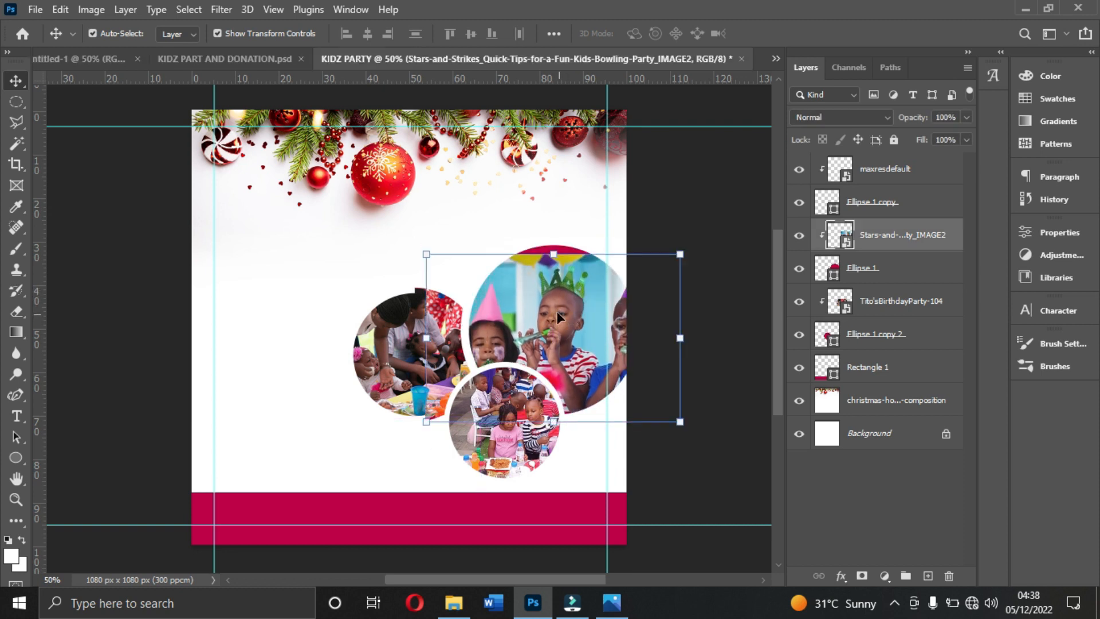
pyautogui.moveTo(557, 237); pyautogui.dragTo(558, 213)
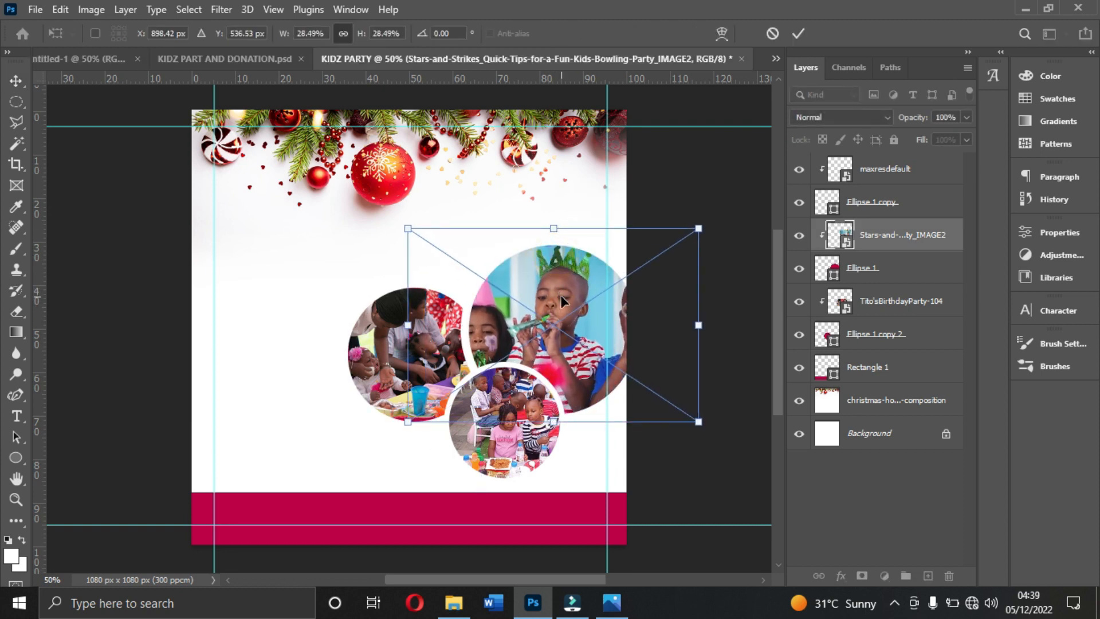
pyautogui.press('Return')
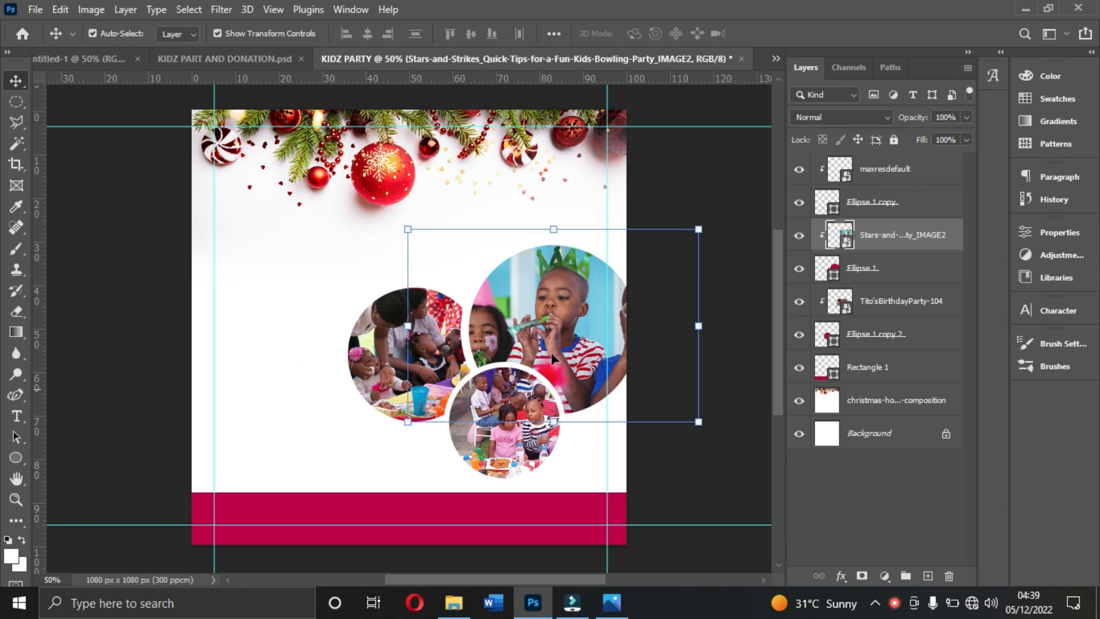
# - Group the three clipped photos with their circle layers and name the group IMAGES
pyautogui.click(882, 175)
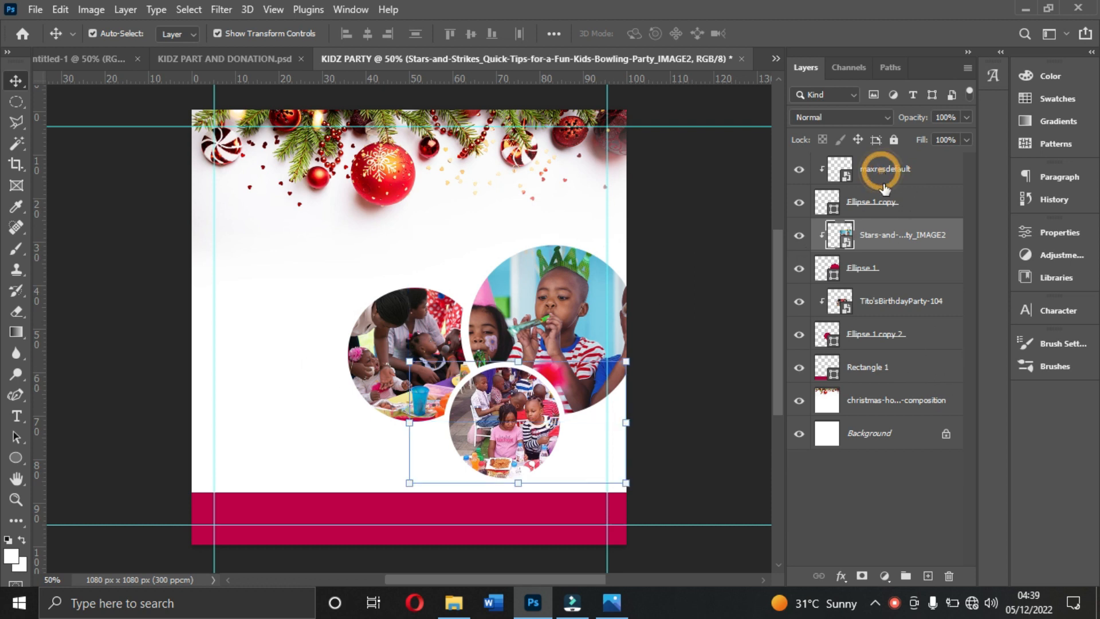
pyautogui.keyDown('ctrl'); pyautogui.click(915, 210); pyautogui.keyUp('ctrl')
pyautogui.keyDown('ctrl'); pyautogui.click(910, 244); pyautogui.keyUp('ctrl')
pyautogui.keyDown('ctrl'); pyautogui.click(907, 279); pyautogui.keyUp('ctrl')
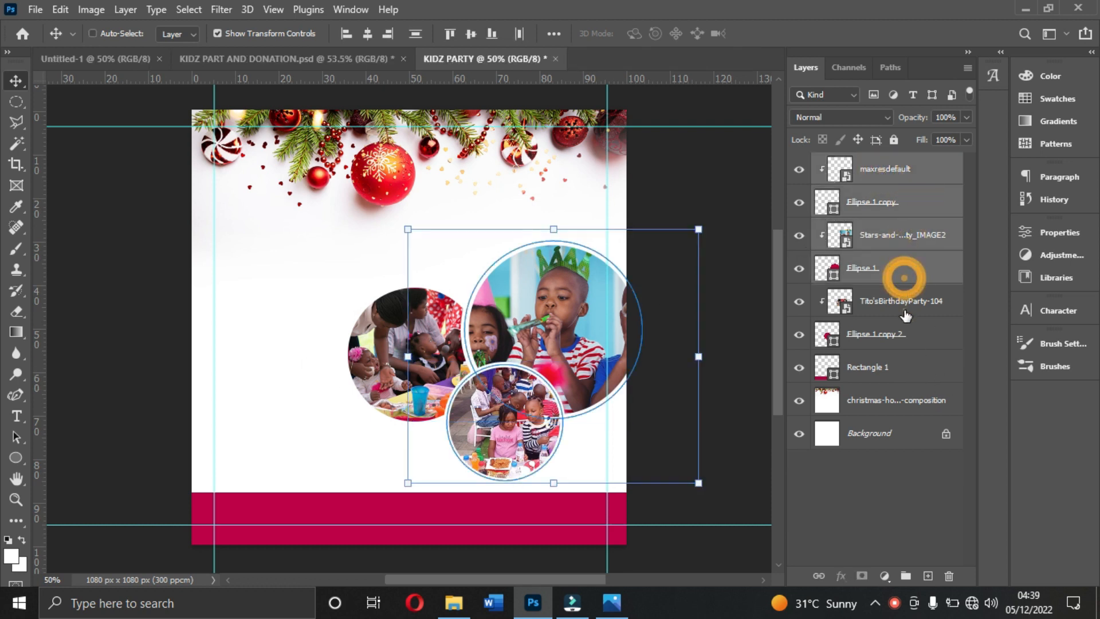
pyautogui.keyDown('ctrl'); pyautogui.click(908, 306); pyautogui.keyUp('ctrl')
pyautogui.keyDown('ctrl'); pyautogui.click(909, 340); pyautogui.keyUp('ctrl')
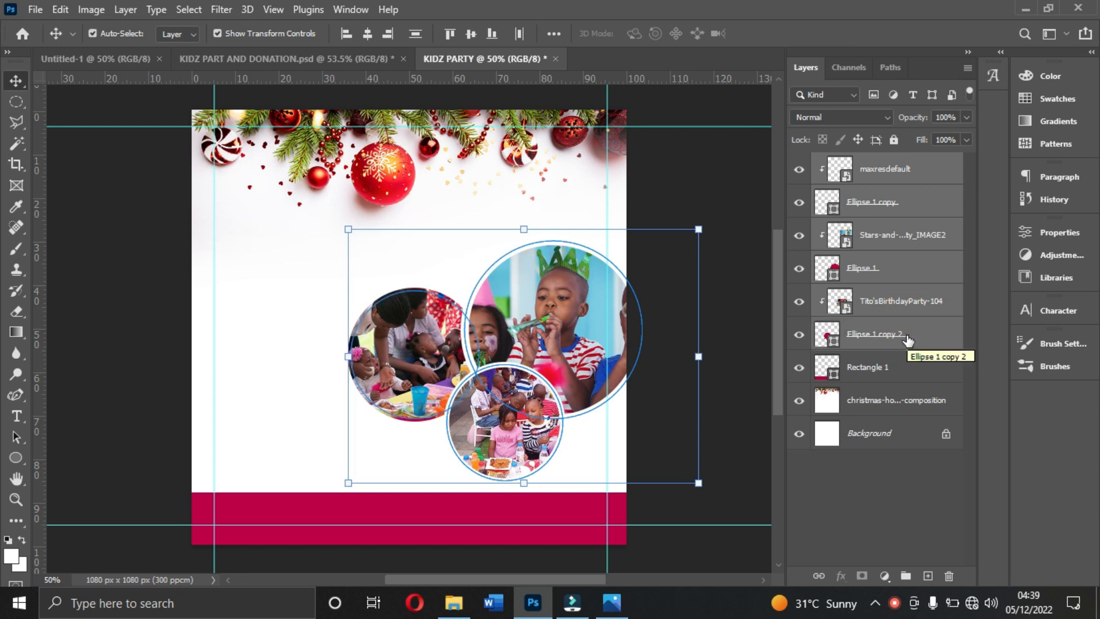
pyautogui.hotkey('ctrl', 'g')
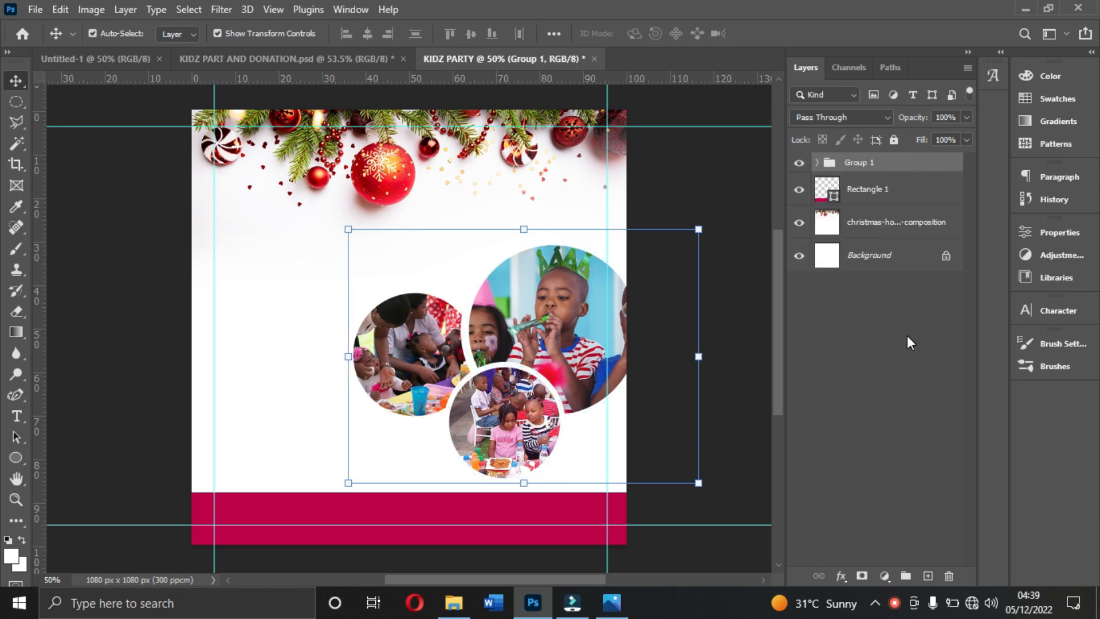
pyautogui.doubleClick(873, 163)
pyautogui.click(924, 167)
# - Scale the IMAGES group up to 102.10%
pyautogui.click(340, 226)
pyautogui.moveTo(335, 226); pyautogui.dragTo(332, 224)
pyautogui.click(447, 275)
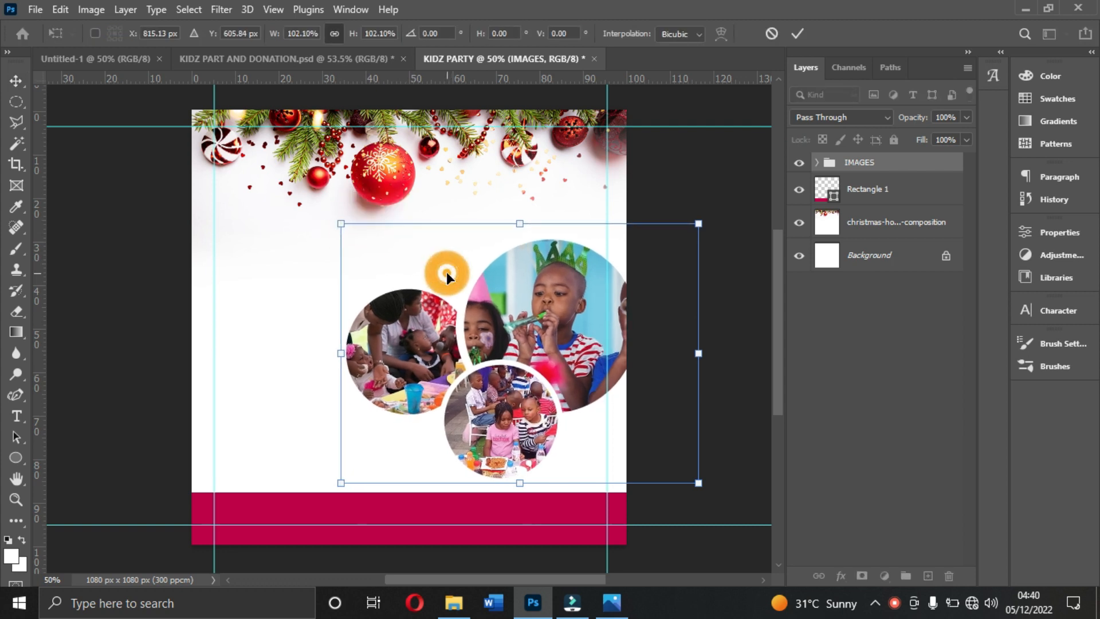
pyautogui.click(447, 275)
# - Place the logo image from the Resources folder above the large circle photo and scale it to 3.81%
pyautogui.click(455, 602)
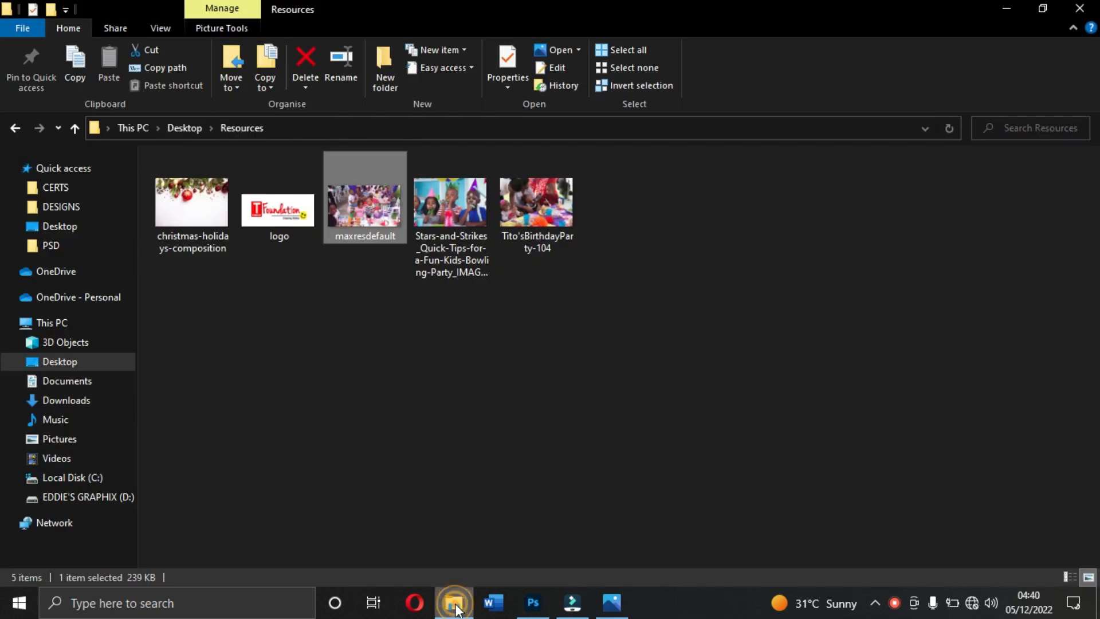
pyautogui.moveTo(287, 212); pyautogui.dragTo(557, 205)
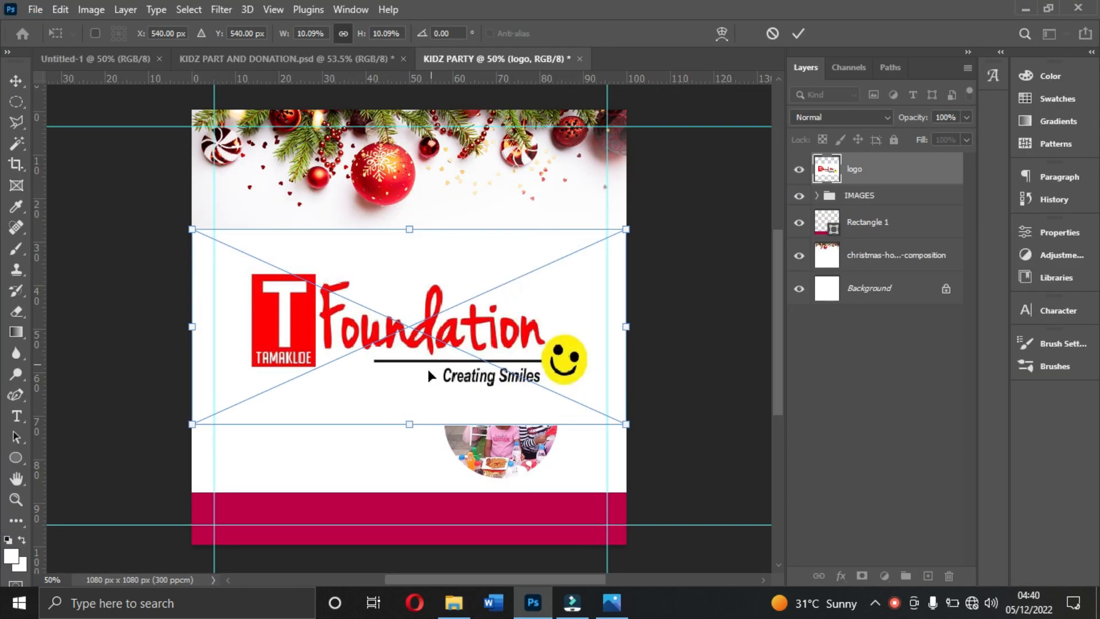
pyautogui.moveTo(413, 427); pyautogui.dragTo(529, 210)
pyautogui.moveTo(600, 174); pyautogui.dragTo(596, 172)
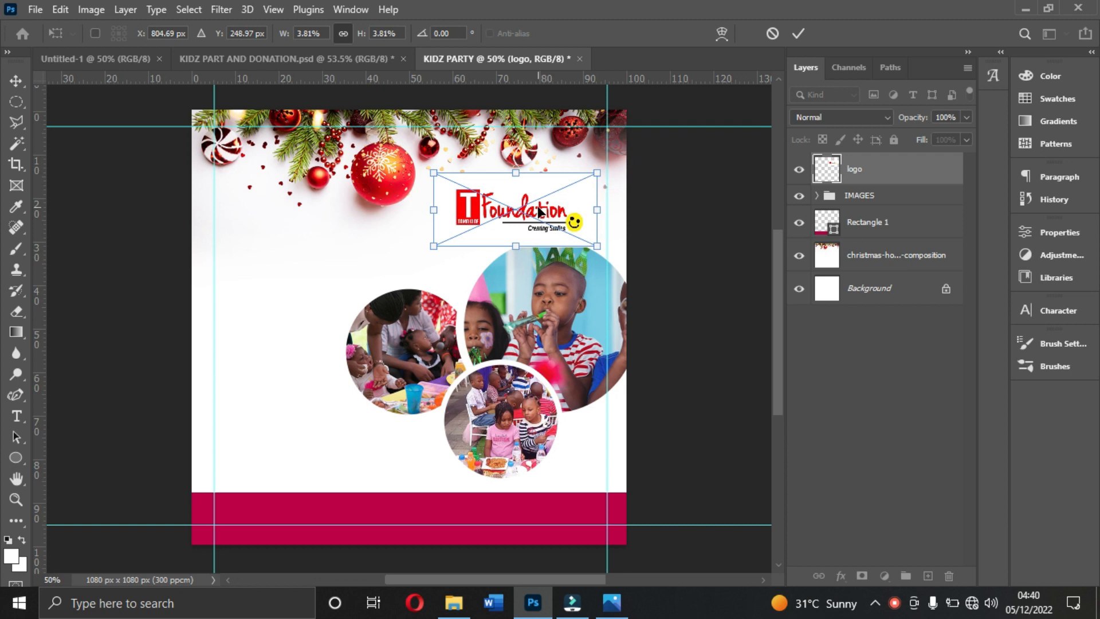
pyautogui.press('Return')
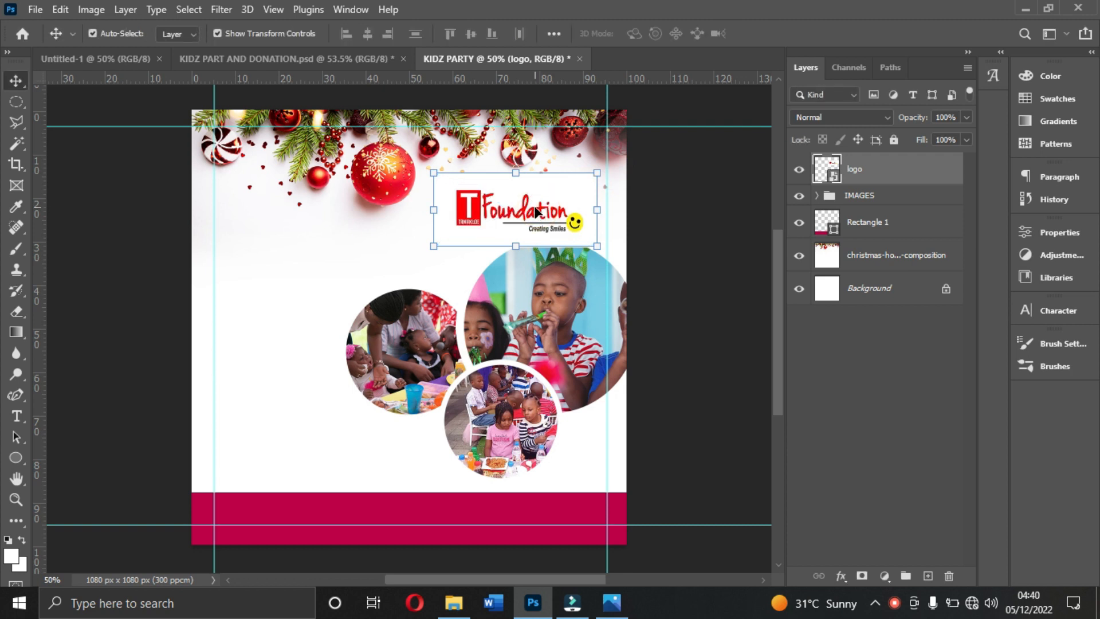
# - Scale the placed logo down slightly so its white box clears the top of the large circle photo
pyautogui.click(671, 249)
pyautogui.click(551, 220)
pyautogui.moveTo(591, 243); pyautogui.dragTo(558, 220)
pyautogui.click(634, 214)
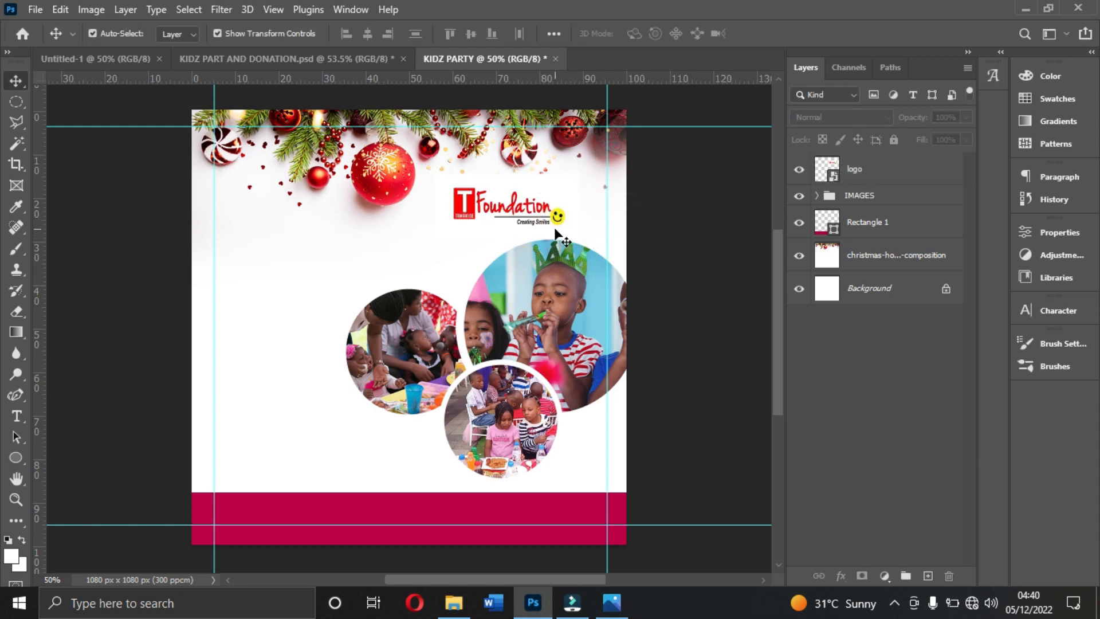
# - Rasterize the logo layer and remove its white background using a Magic Wand selection
pyautogui.click(518, 216)
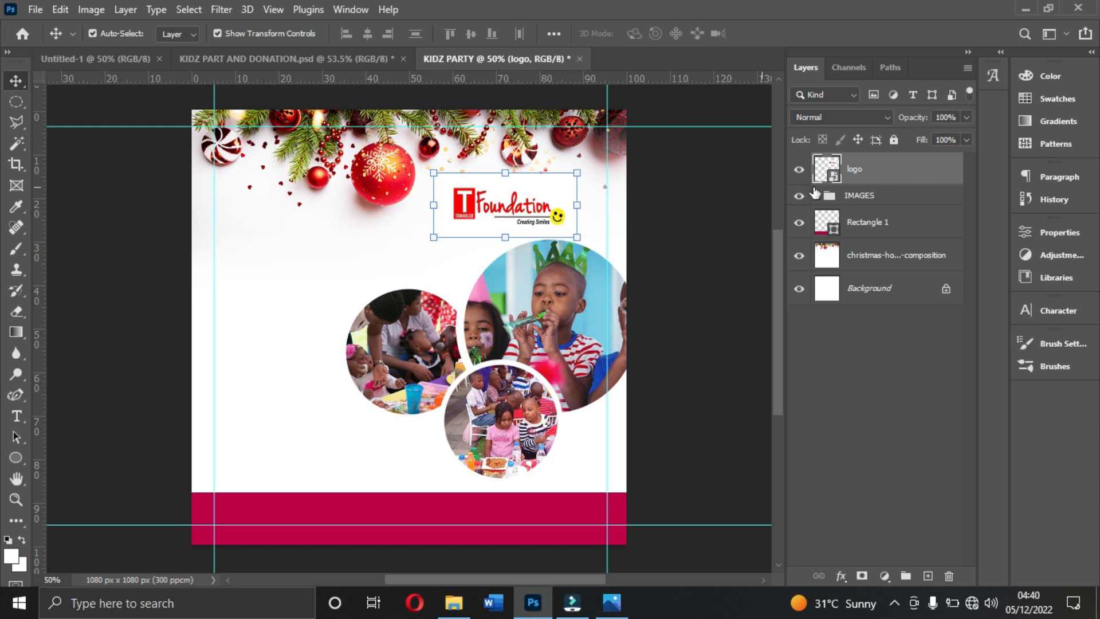
pyautogui.rightClick(913, 180)
pyautogui.click(754, 313)
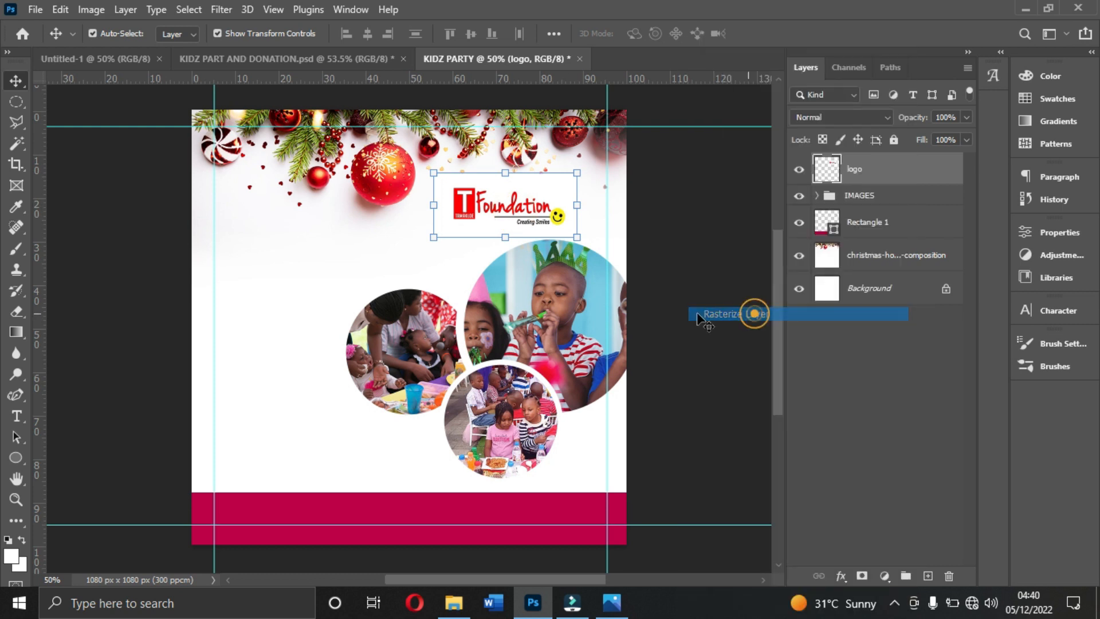
pyautogui.click(15, 141)
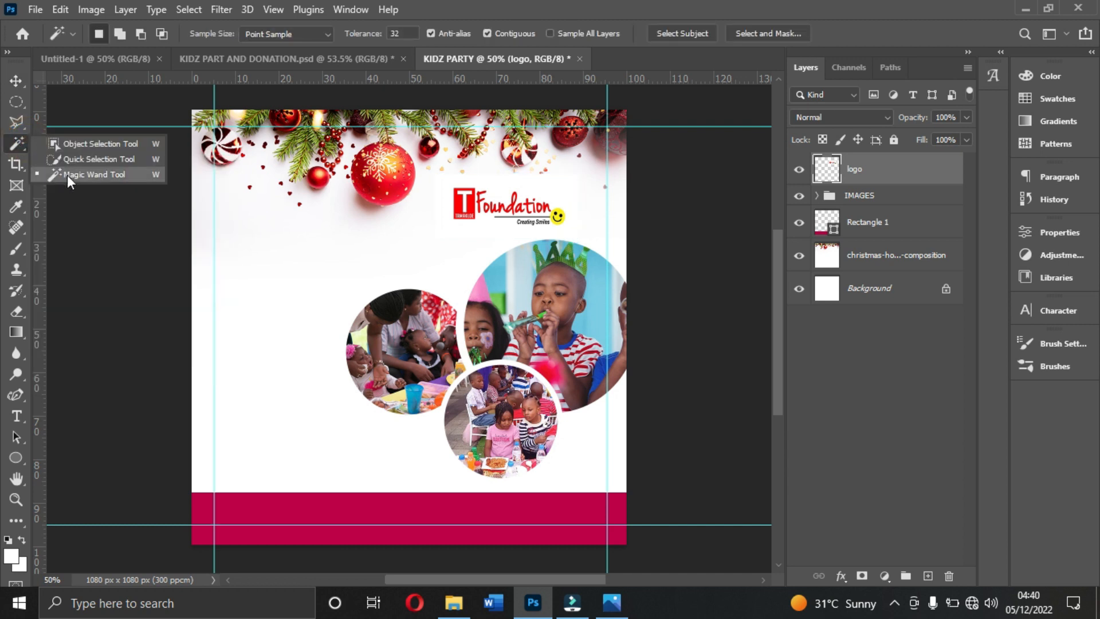
pyautogui.click(77, 174)
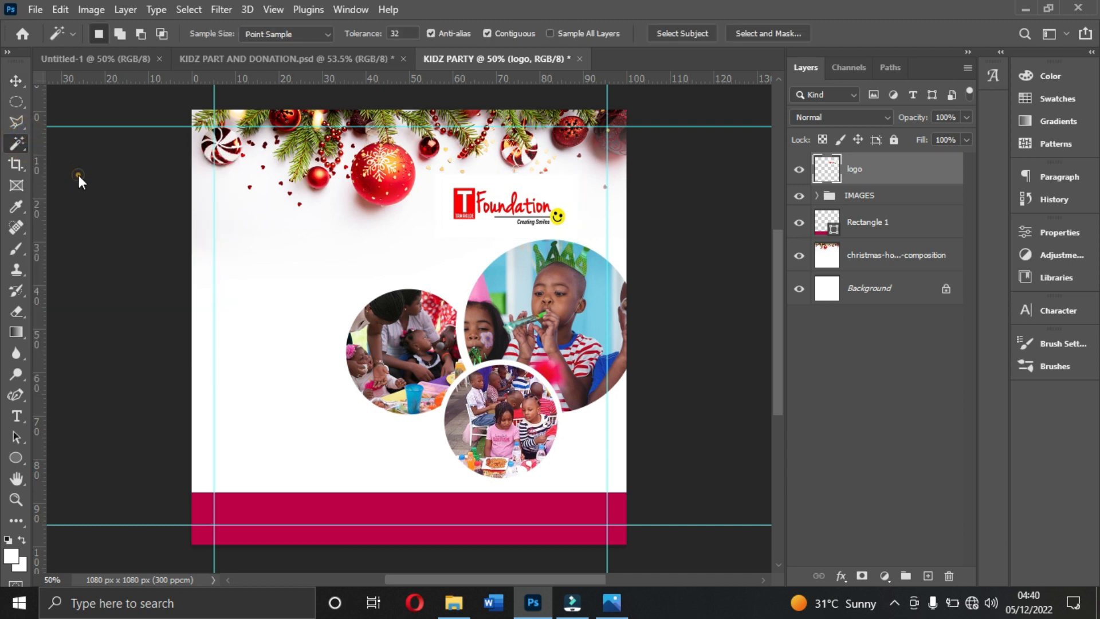
pyautogui.click(541, 195)
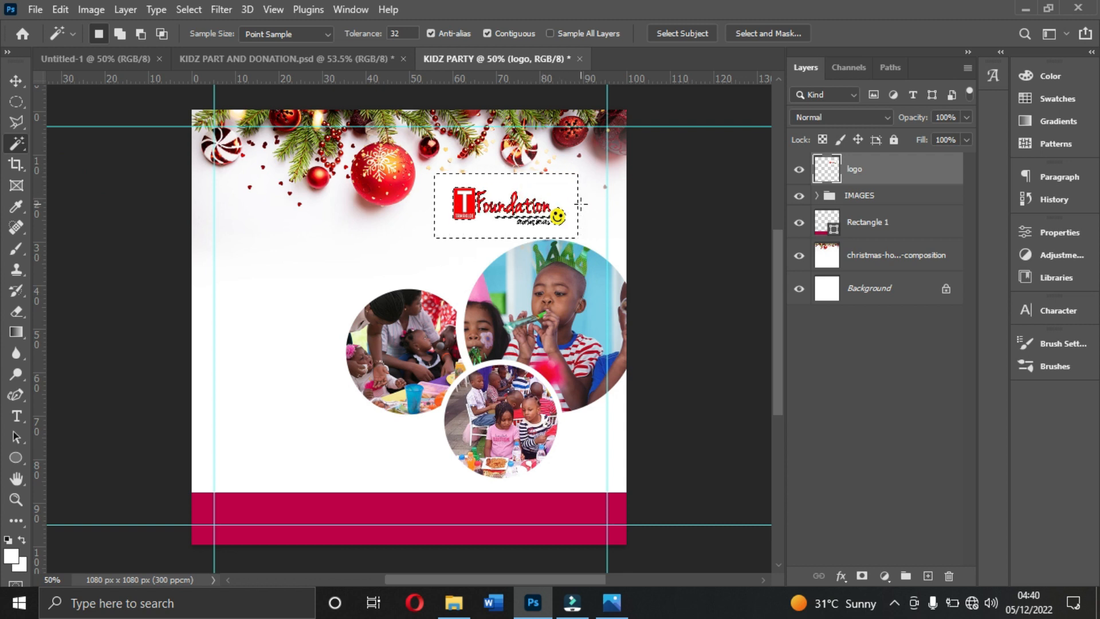
pyautogui.click(559, 202)
pyautogui.hotkey('ctrl', 'd')
# - Enlarge the background-free logo to fill more of the space above the large circle photo
pyautogui.click(16, 80)
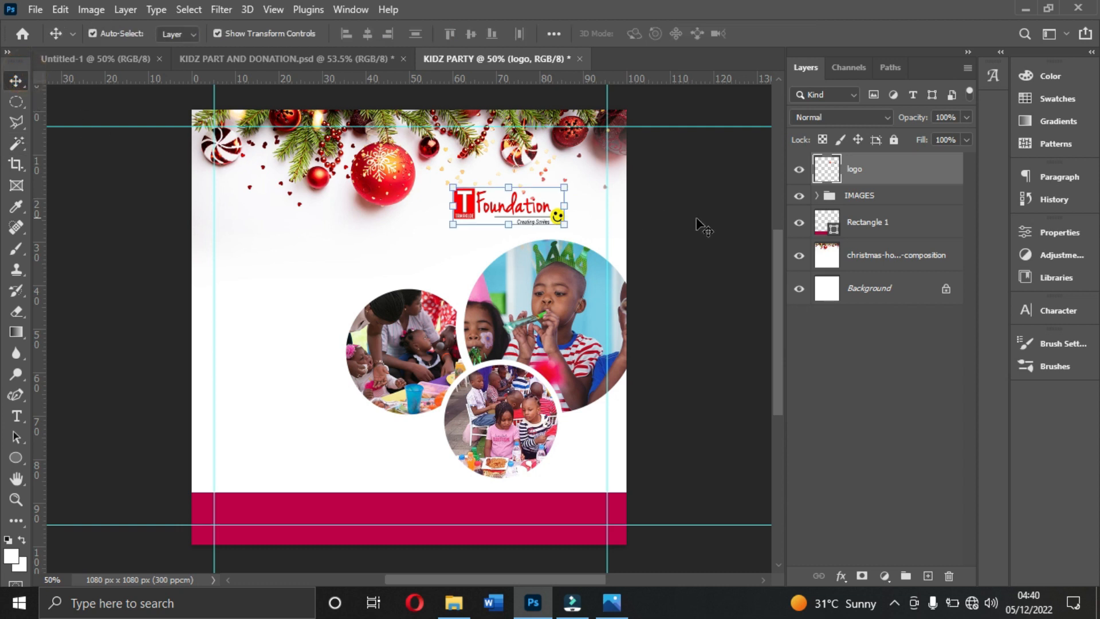
pyautogui.click(658, 212)
pyautogui.click(464, 221)
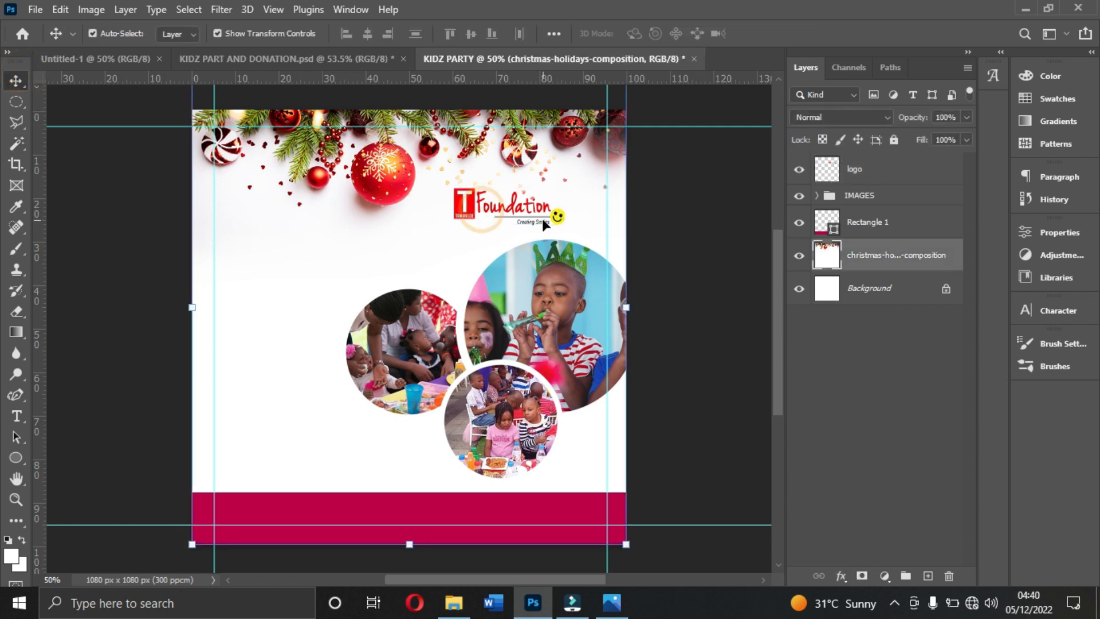
pyautogui.click(562, 215)
pyautogui.hotkey('ctrl', 't')
pyautogui.moveTo(564, 225); pyautogui.dragTo(594, 235)
pyautogui.click(658, 213)
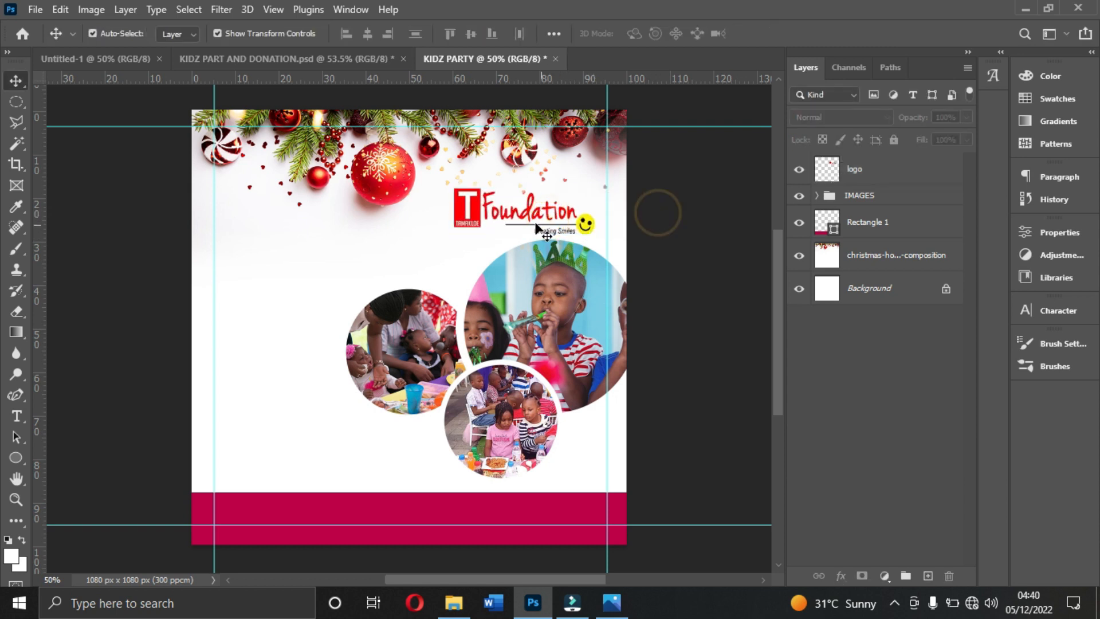
pyautogui.click(396, 359)
pyautogui.press('Left')
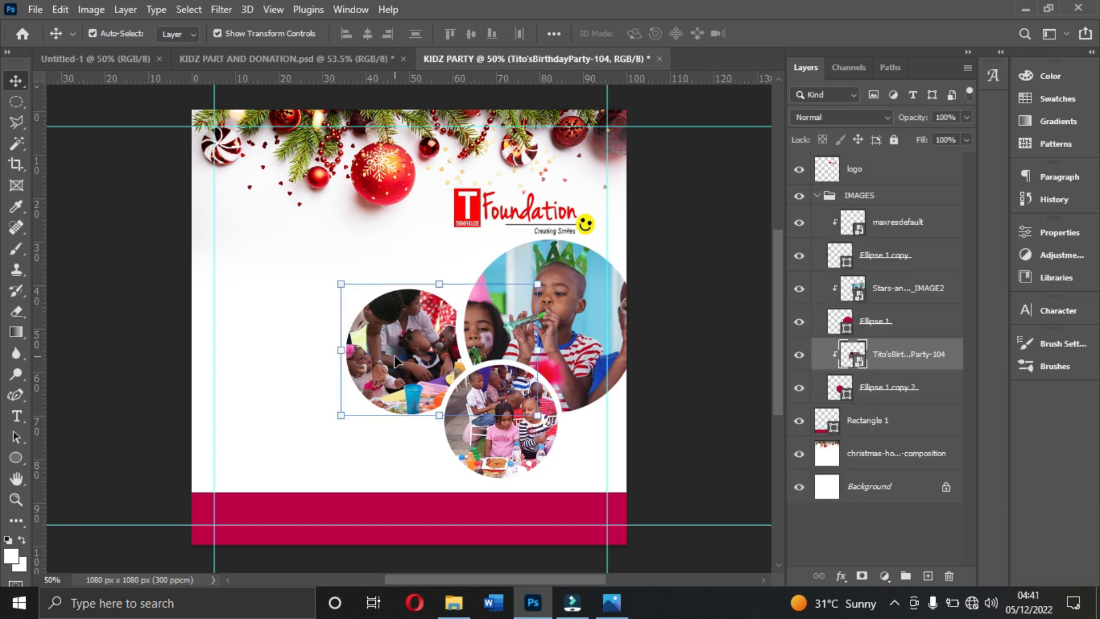
pyautogui.click(680, 309)
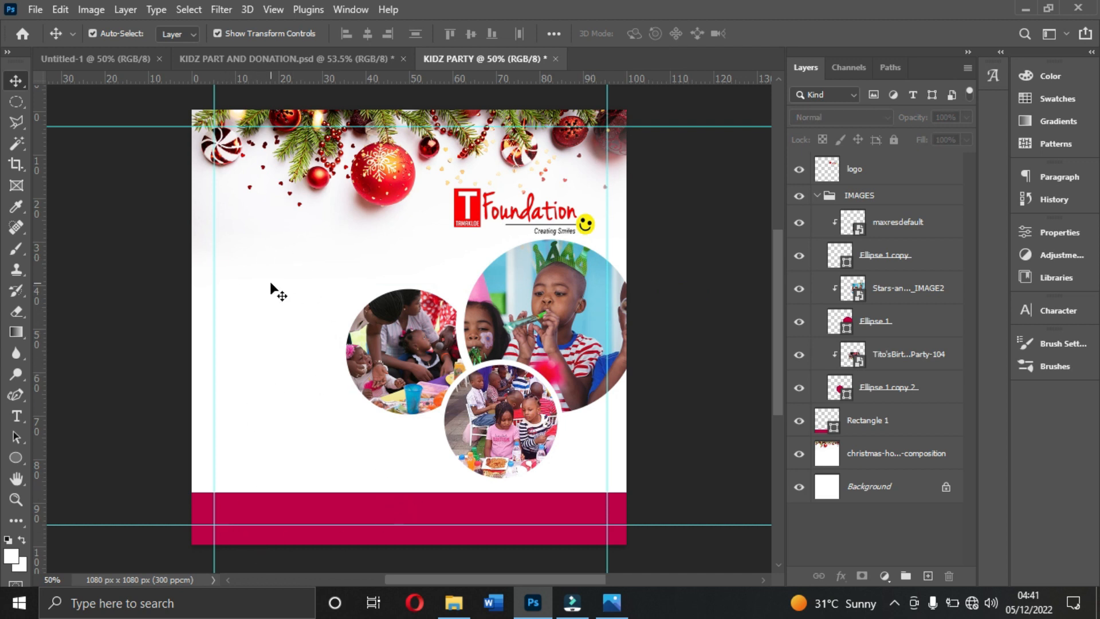
pyautogui.click(818, 196)
# - Keep Poppins as the text font and set the text colour to the footer's crimson, #bd004a
pyautogui.click(1052, 308)
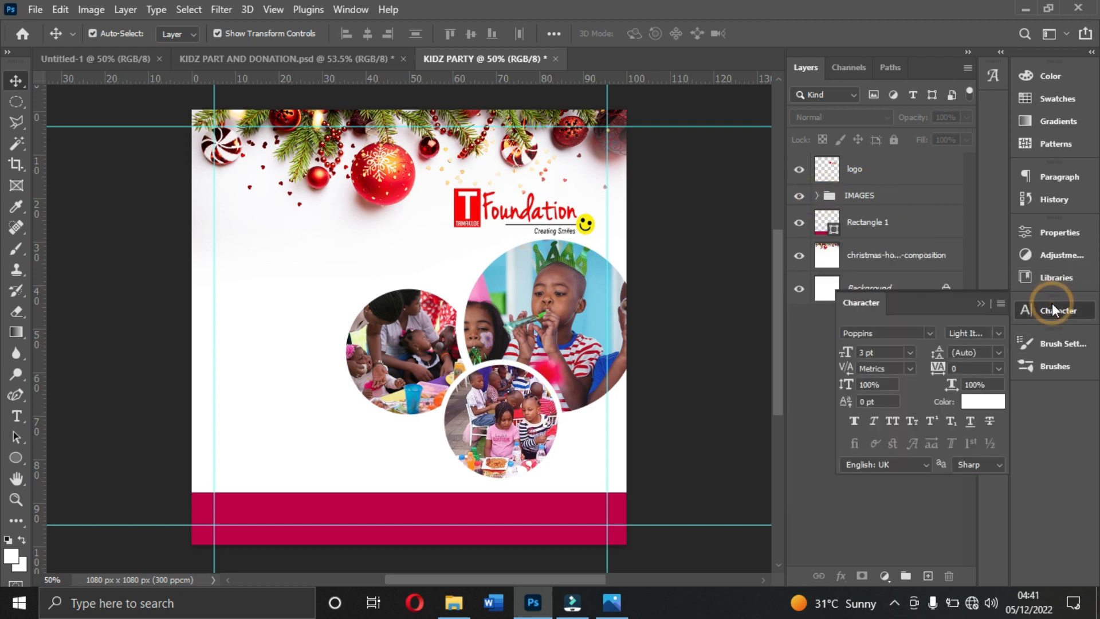
pyautogui.click(929, 333)
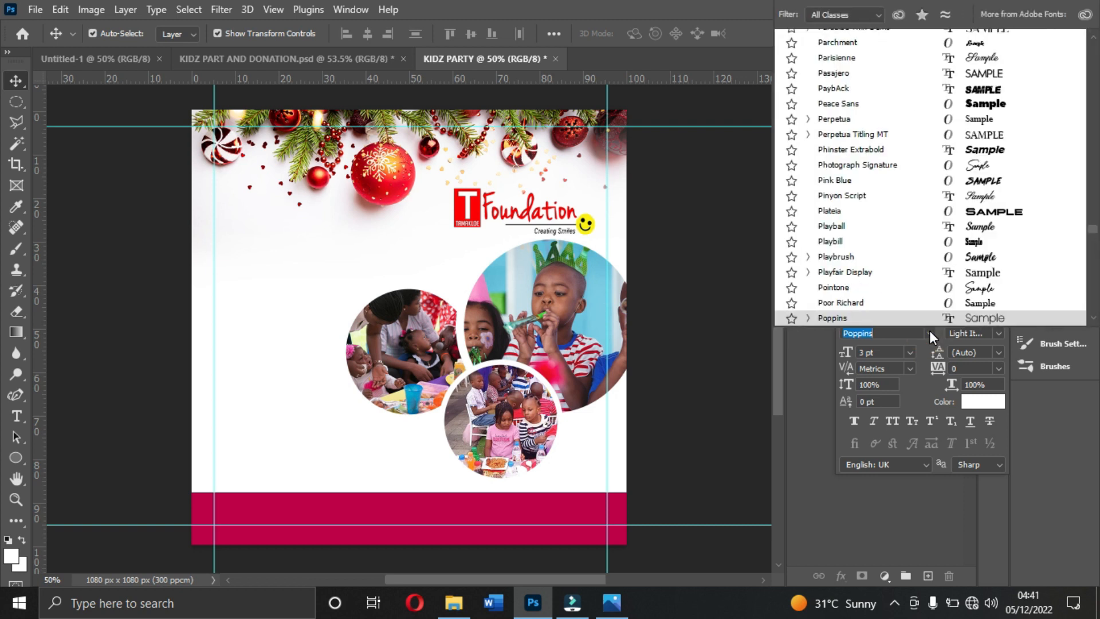
pyautogui.click(927, 320)
pyautogui.click(982, 399)
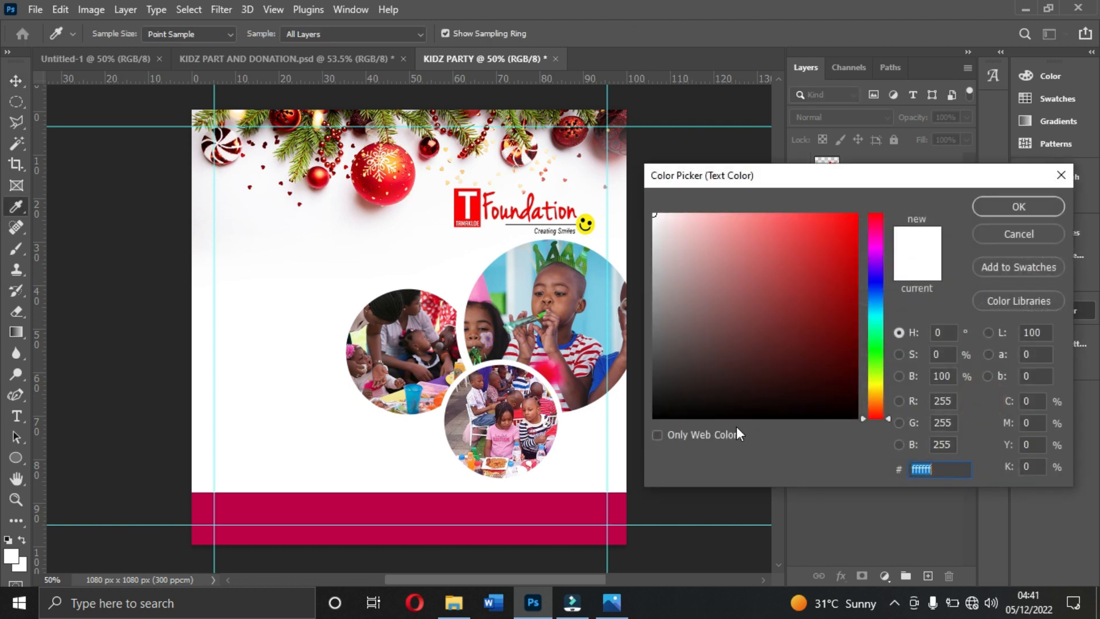
pyautogui.click(562, 509)
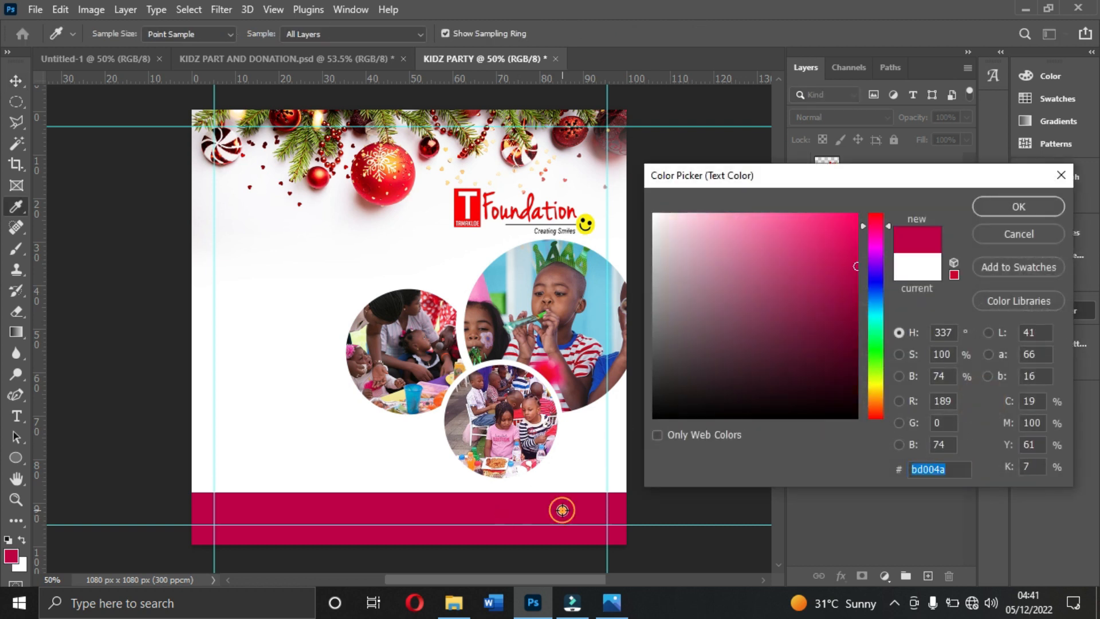
pyautogui.click(995, 206)
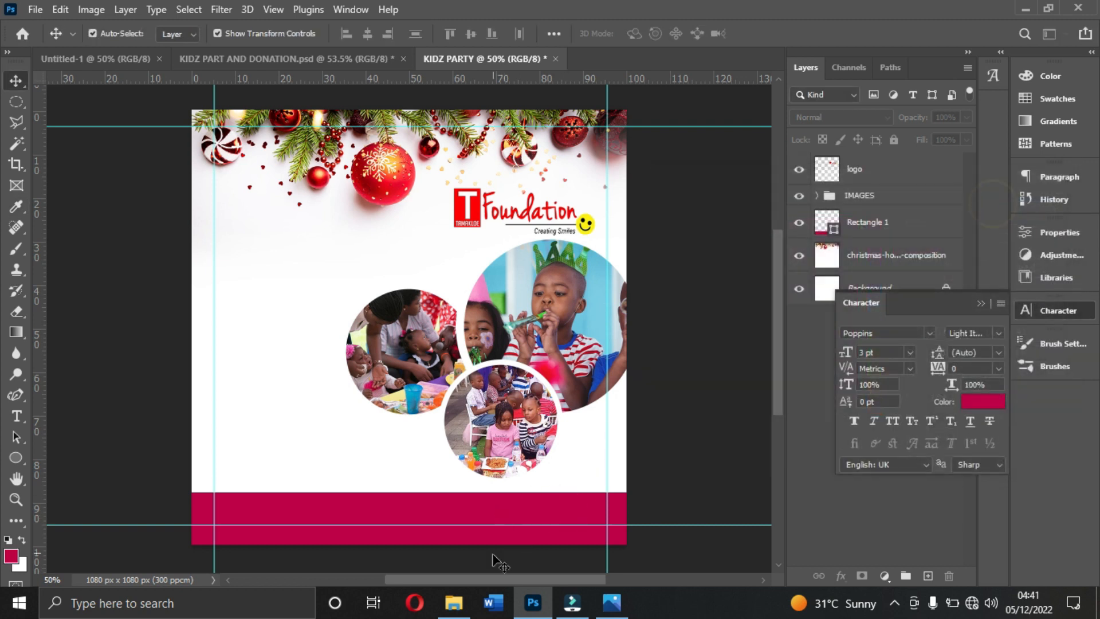
# - Check the text styling in the KIDS PARTY1.jpg reference flyer and set the Poppins font style to Bold
pyautogui.click(612, 601)
pyautogui.click(613, 604)
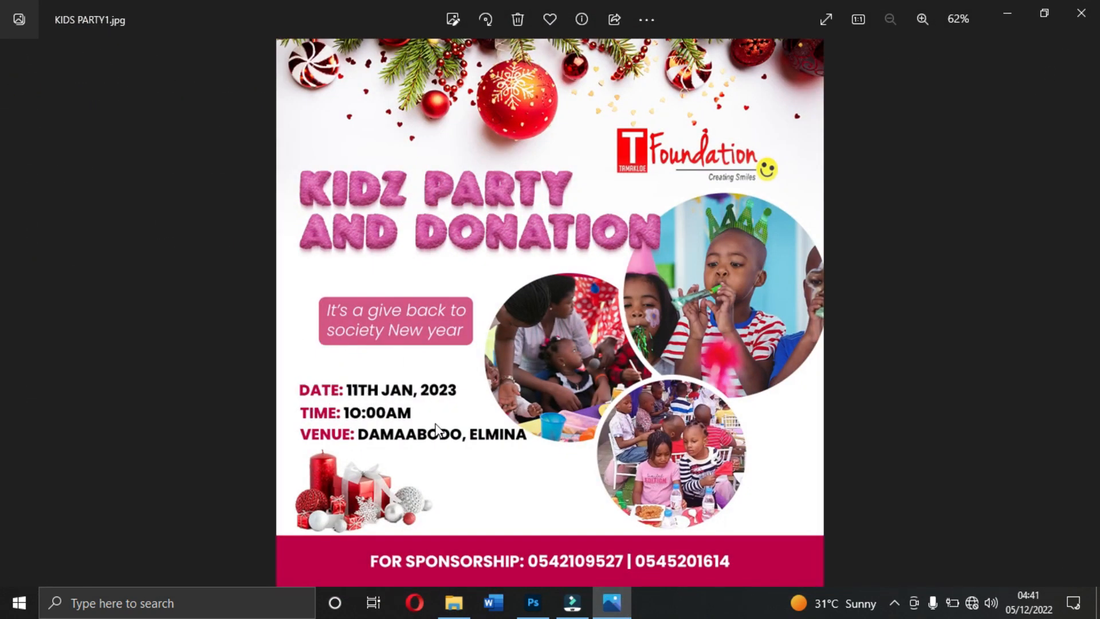
pyautogui.click(612, 602)
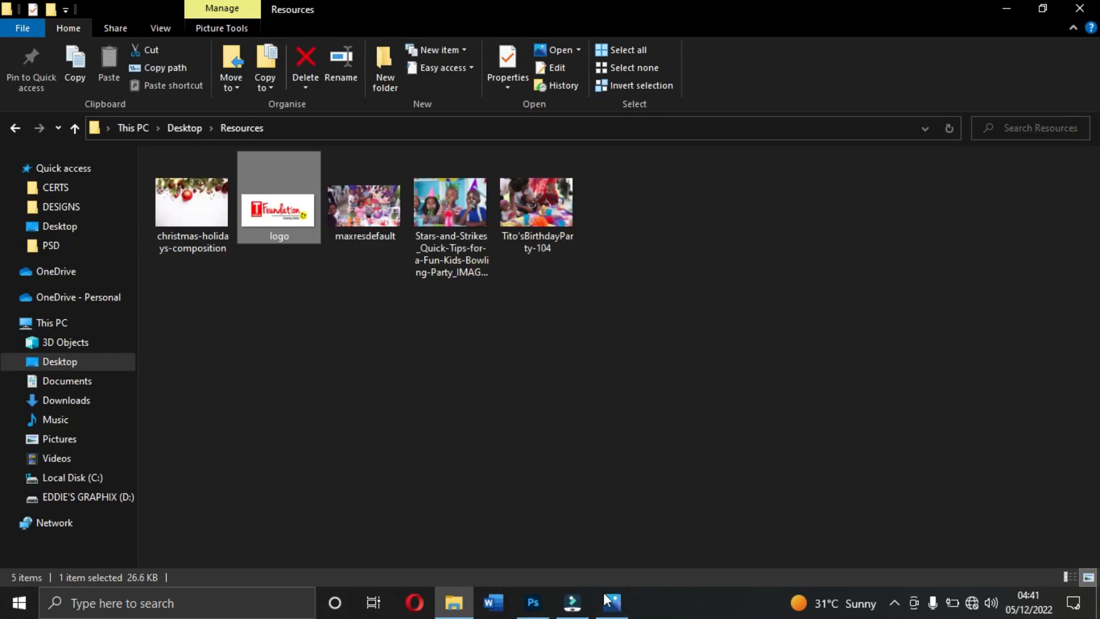
pyautogui.click(611, 601)
pyautogui.click(533, 603)
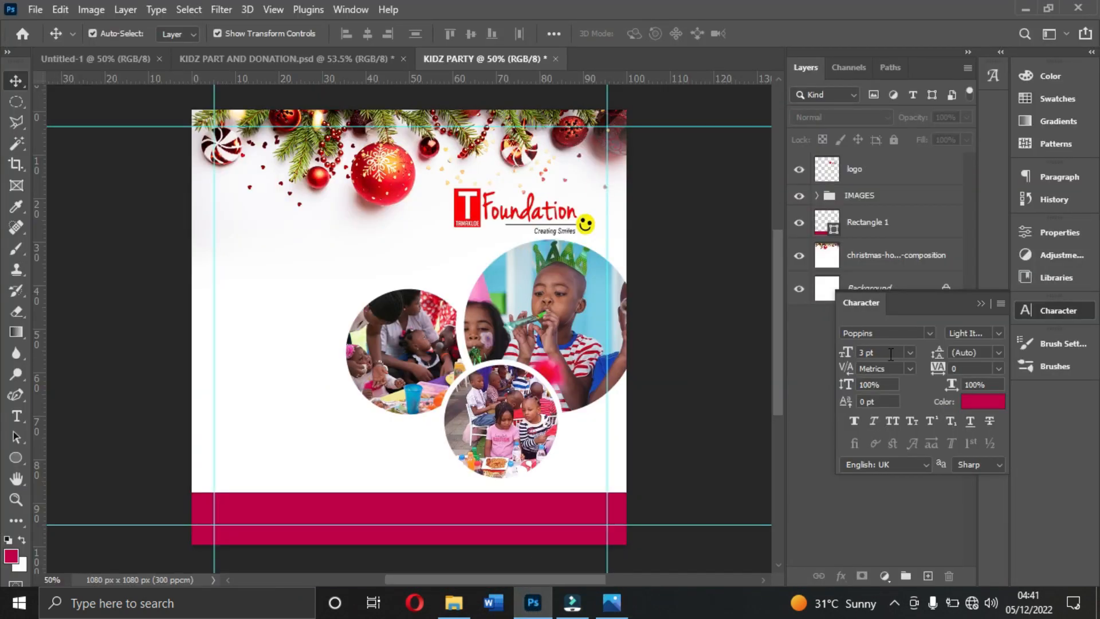
pyautogui.click(997, 333)
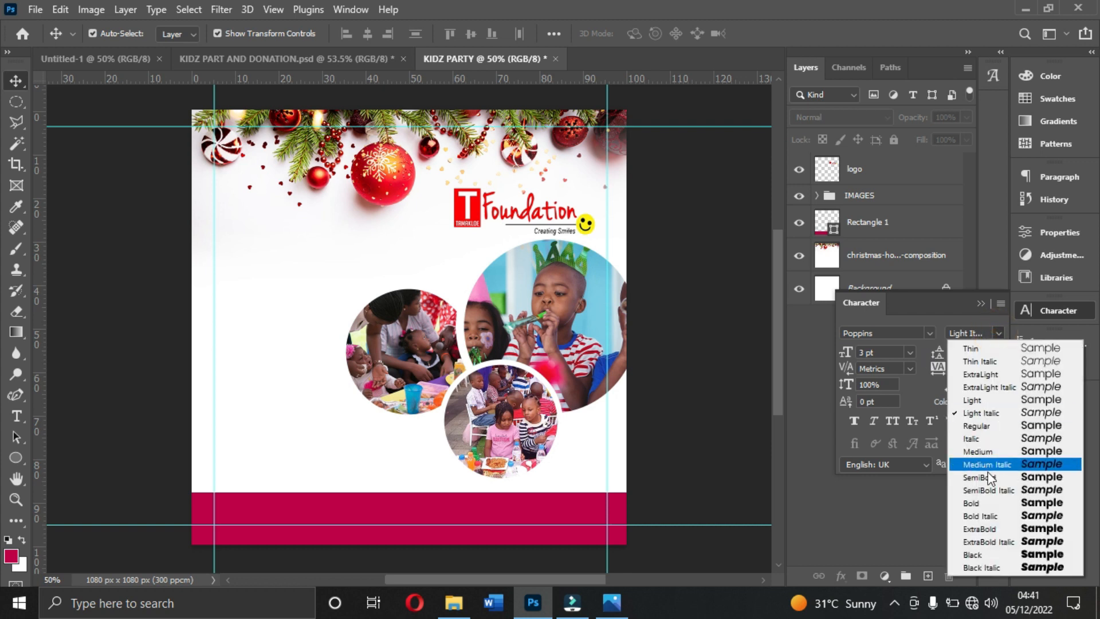
pyautogui.click(974, 503)
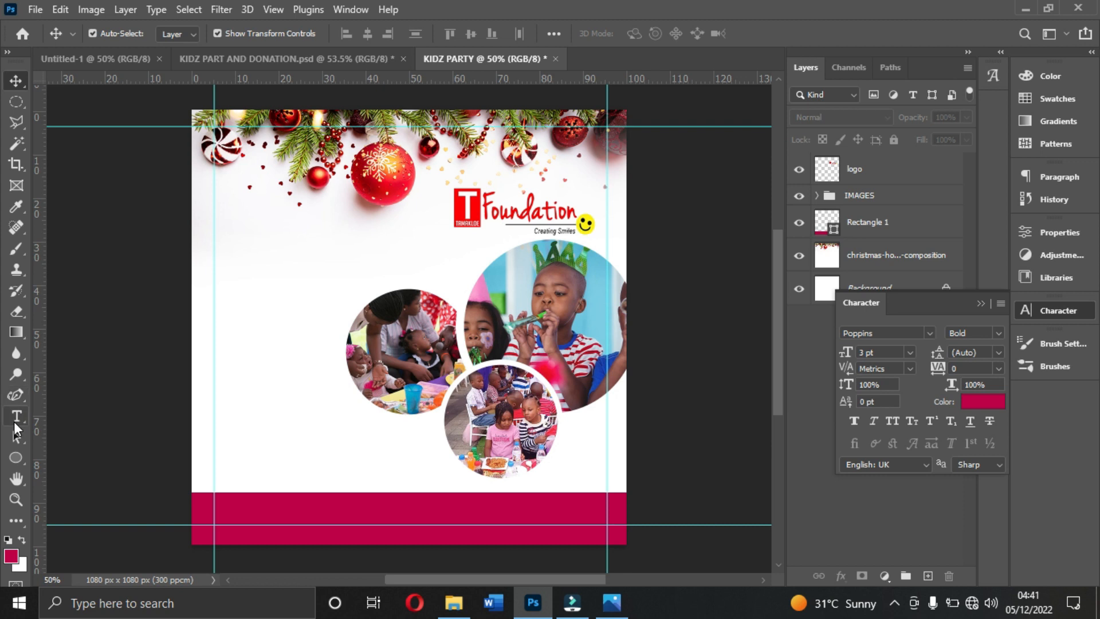
# - Add a text line reading "DATE: 11TH JAN. 2023" beside the small circle photo, checking the wording against the reference flyer
pyautogui.click(233, 329)
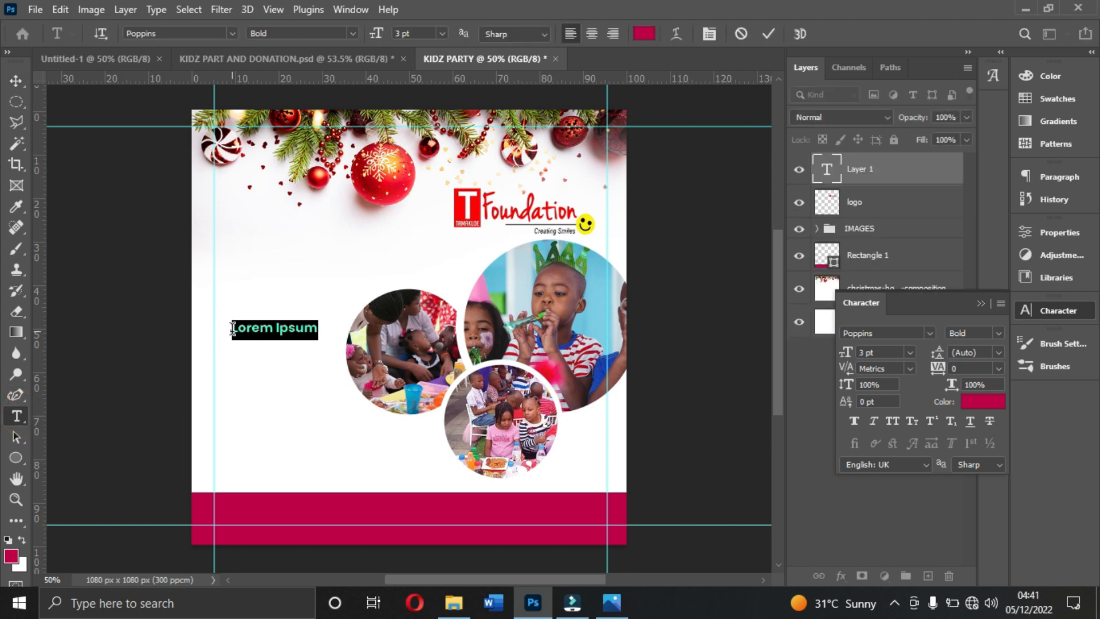
pyautogui.write('DATE:')
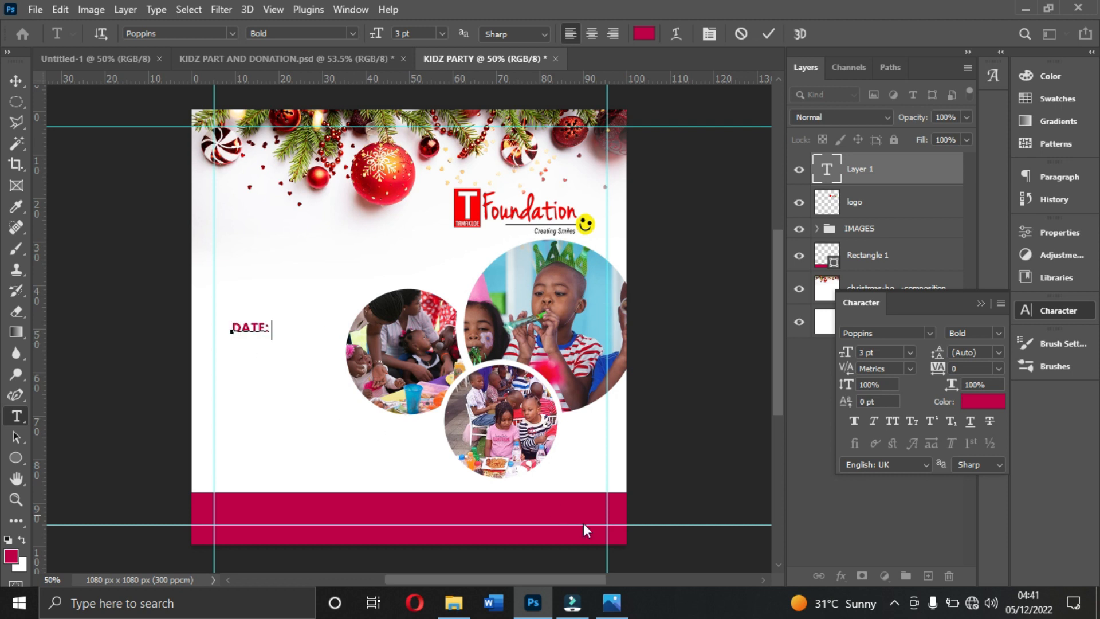
pyautogui.click(612, 603)
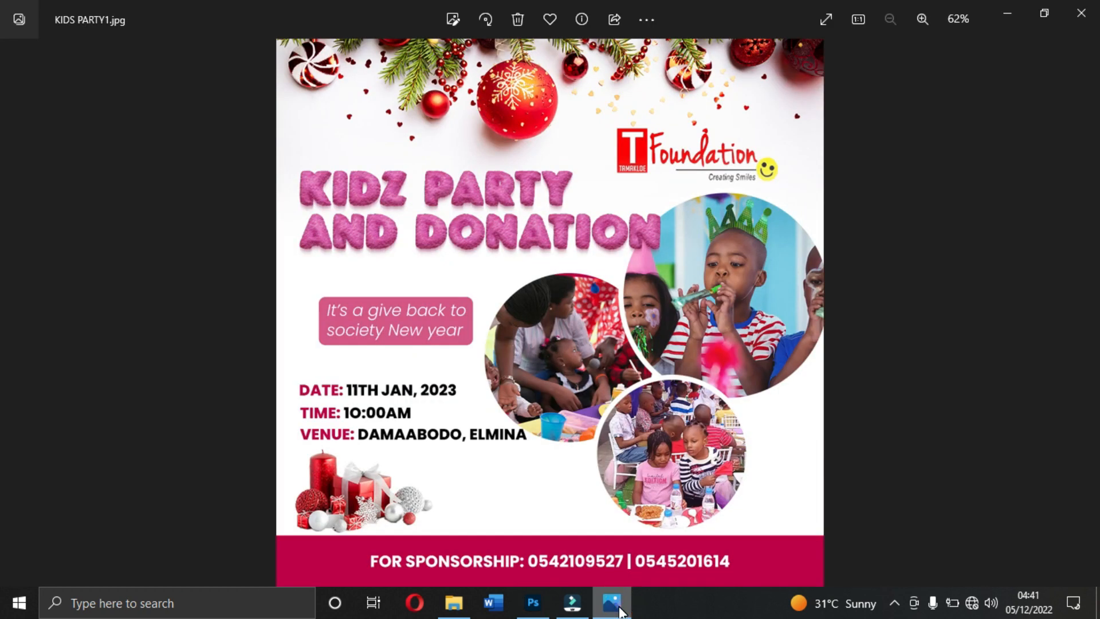
pyautogui.click(618, 608)
pyautogui.write(': 11TH JA')
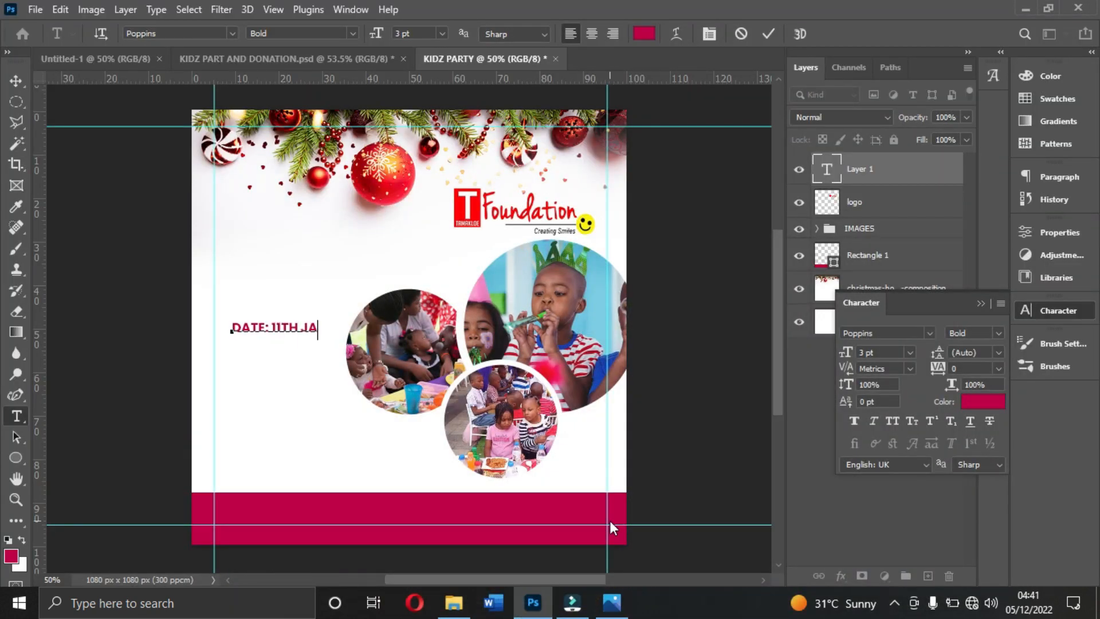
pyautogui.click(613, 602)
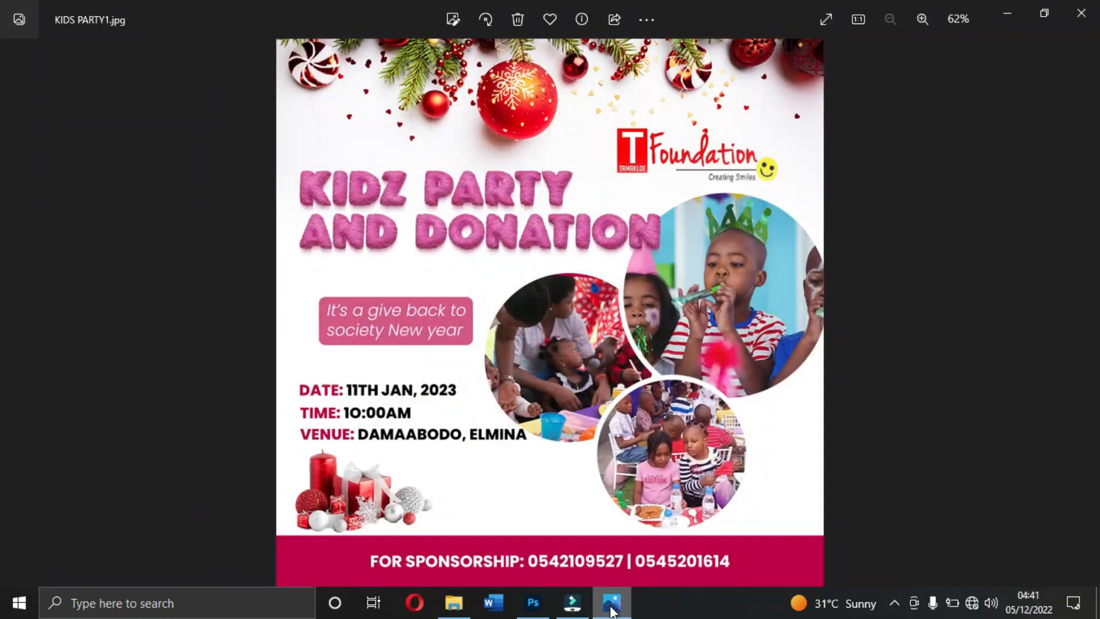
pyautogui.click(621, 601)
pyautogui.write('N 2023 ')
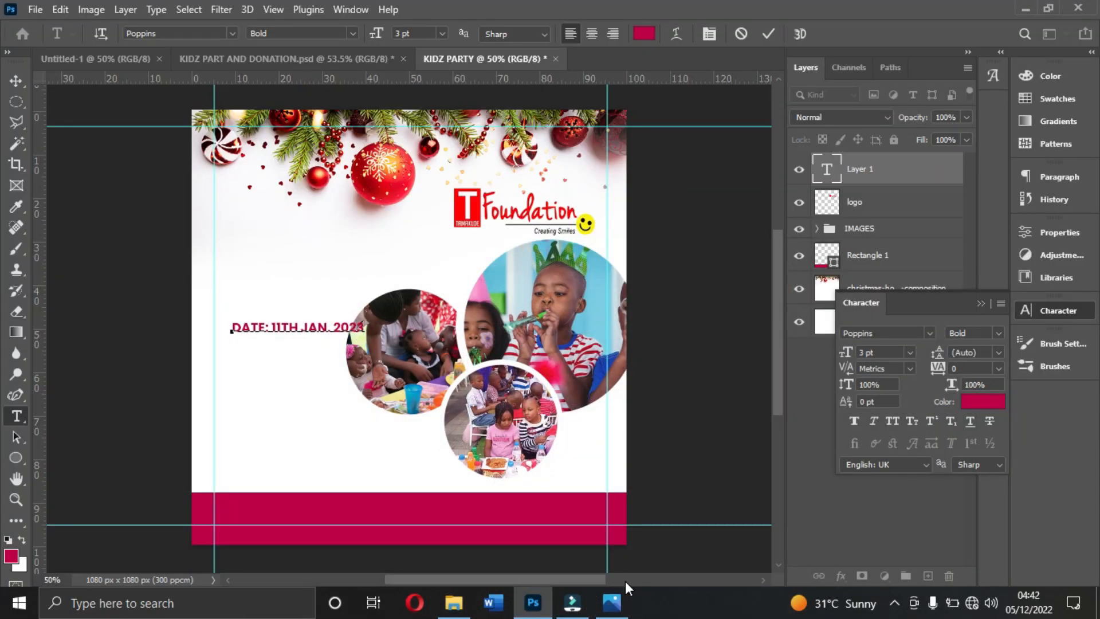
pyautogui.write('TIME: 10:00A')
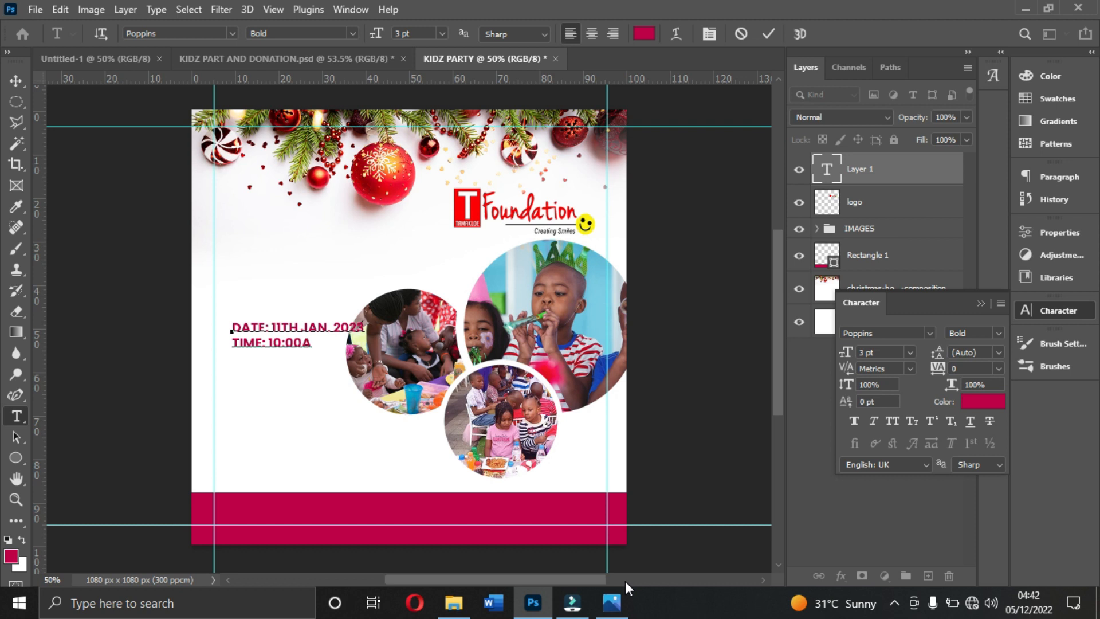
pyautogui.write('M VENUE: DAMAABODO, ELMINA')
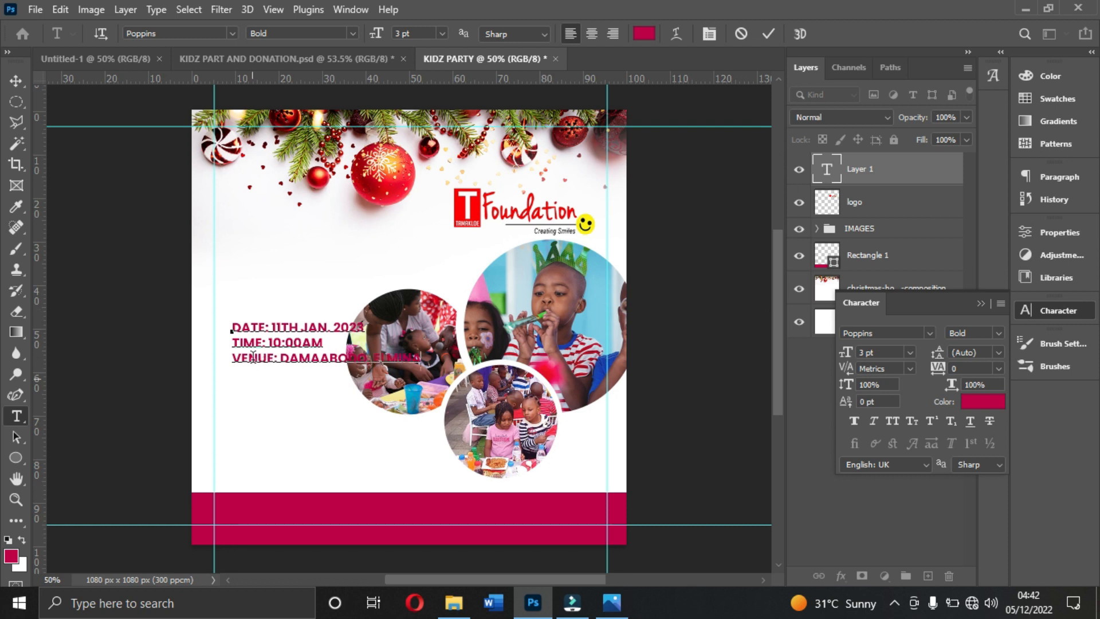
# - Colour the date value "11TH JAN. 2023" black (#000000), checking the text colours against the reference flyer
pyautogui.moveTo(271, 327); pyautogui.dragTo(232, 327)
pyautogui.click(611, 602)
pyautogui.click(606, 602)
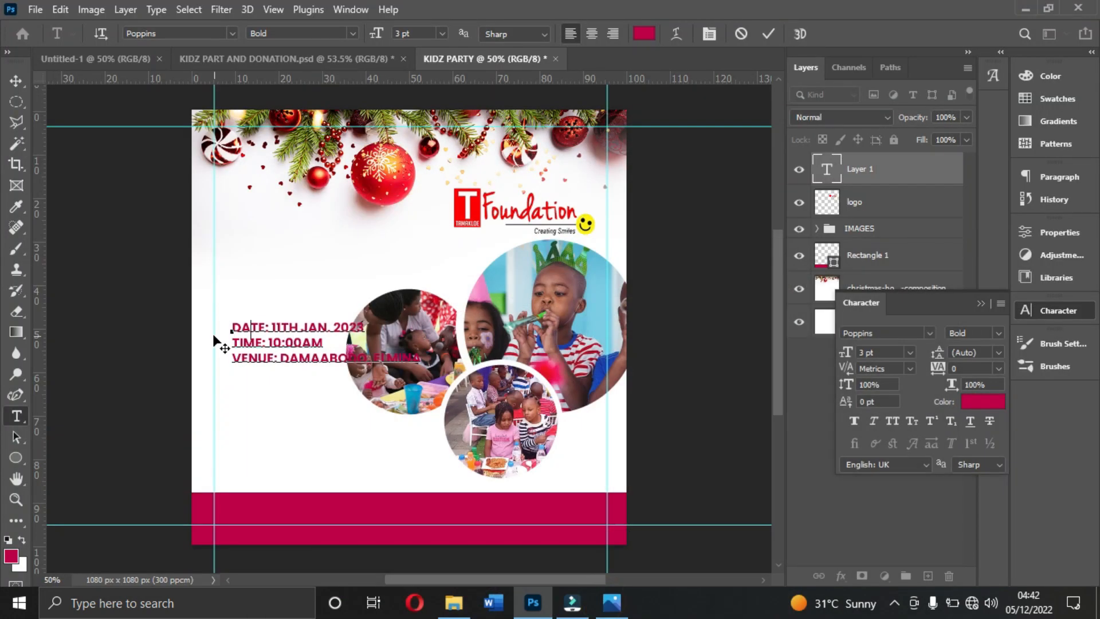
pyautogui.doubleClick(283, 327)
pyautogui.moveTo(356, 326); pyautogui.dragTo(375, 326)
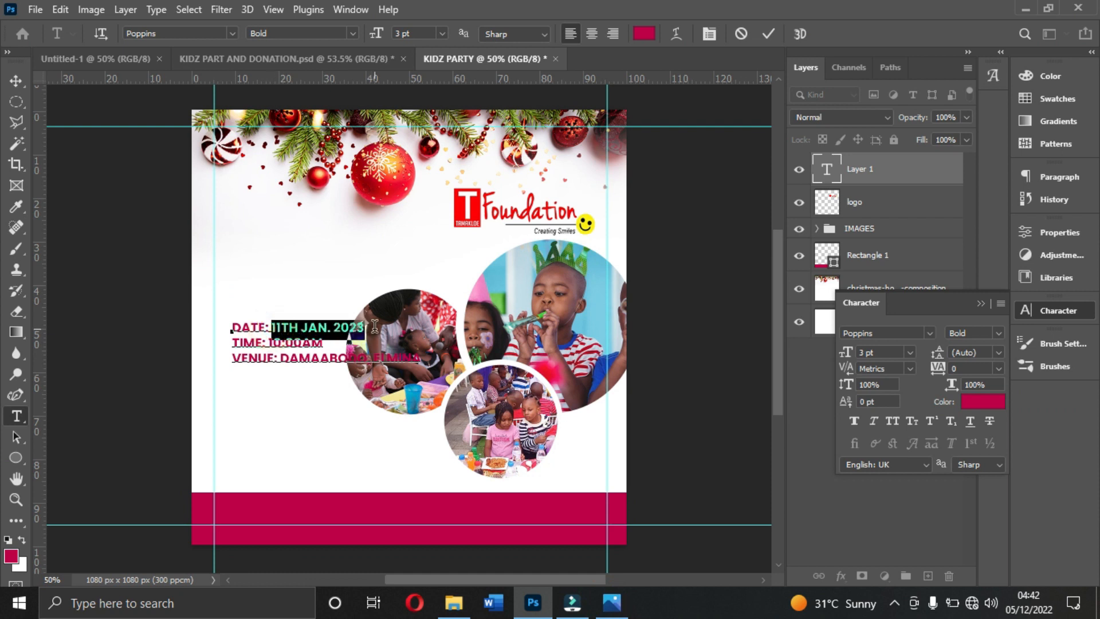
pyautogui.click(977, 409)
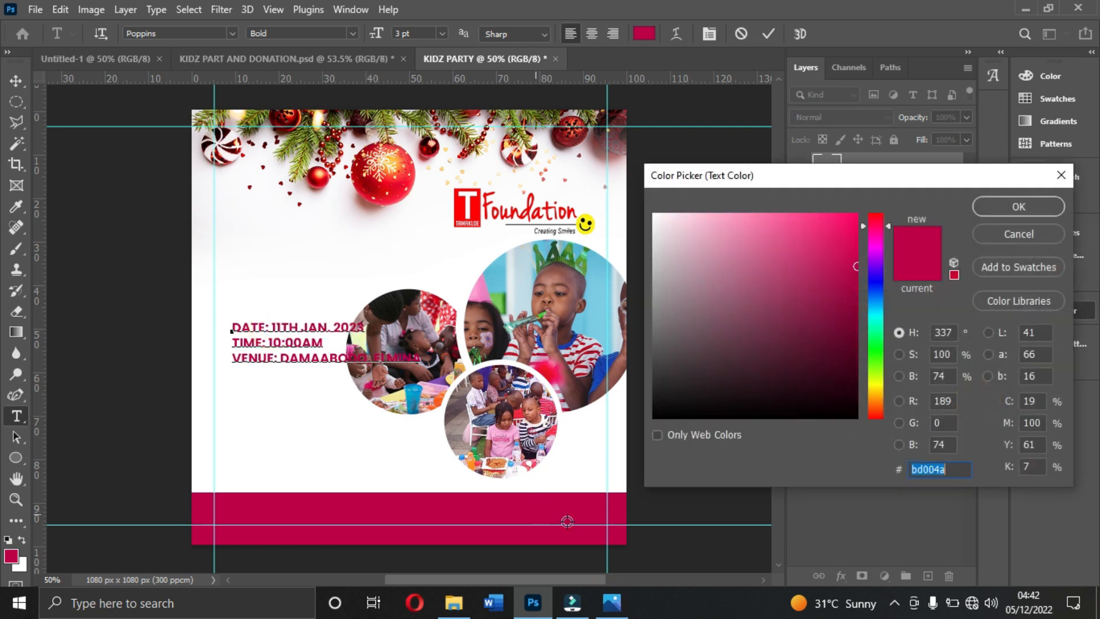
pyautogui.moveTo(750, 327); pyautogui.dragTo(942, 446)
pyautogui.click(1002, 190)
pyautogui.click(1001, 218)
pyautogui.click(1010, 211)
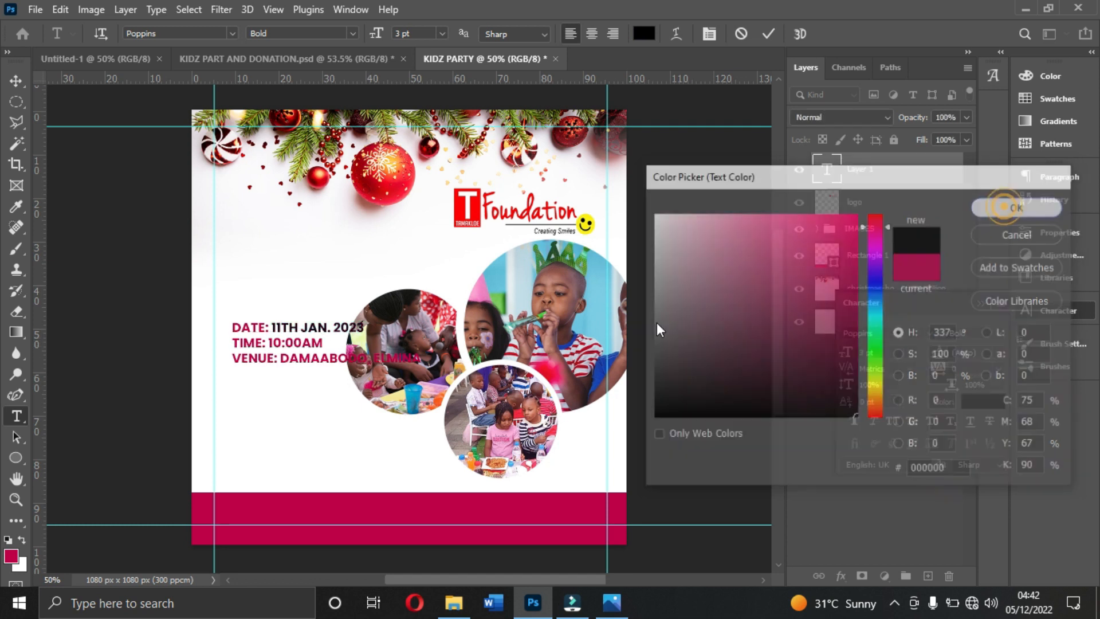
# - Colour the time value "10:00AM" black (#000000)
pyautogui.click(273, 343)
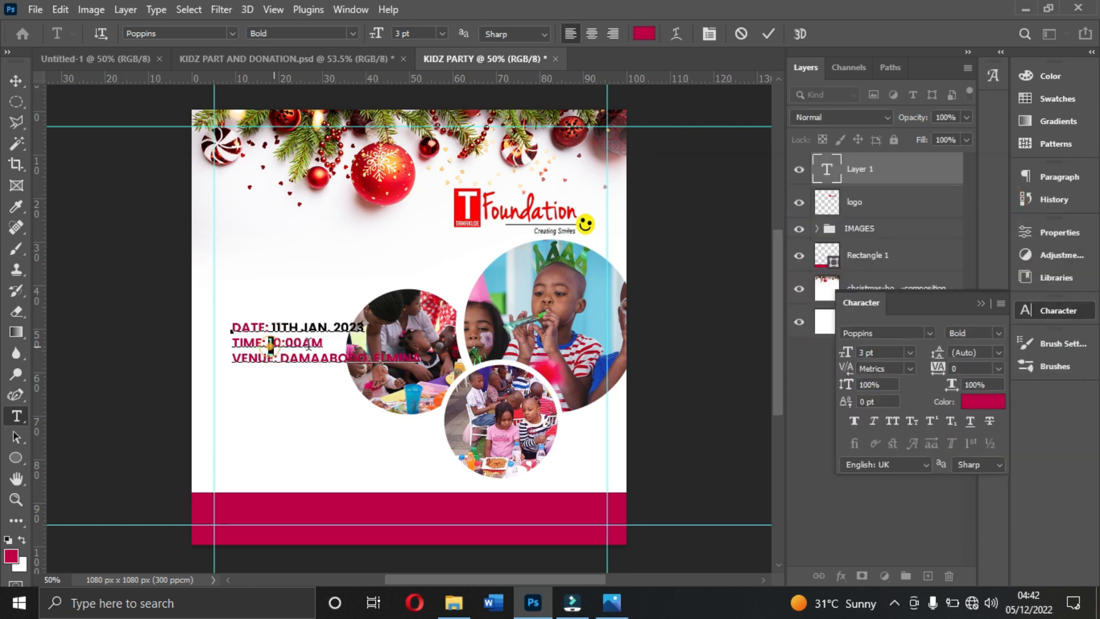
pyautogui.moveTo(268, 343); pyautogui.dragTo(329, 344)
pyautogui.click(965, 403)
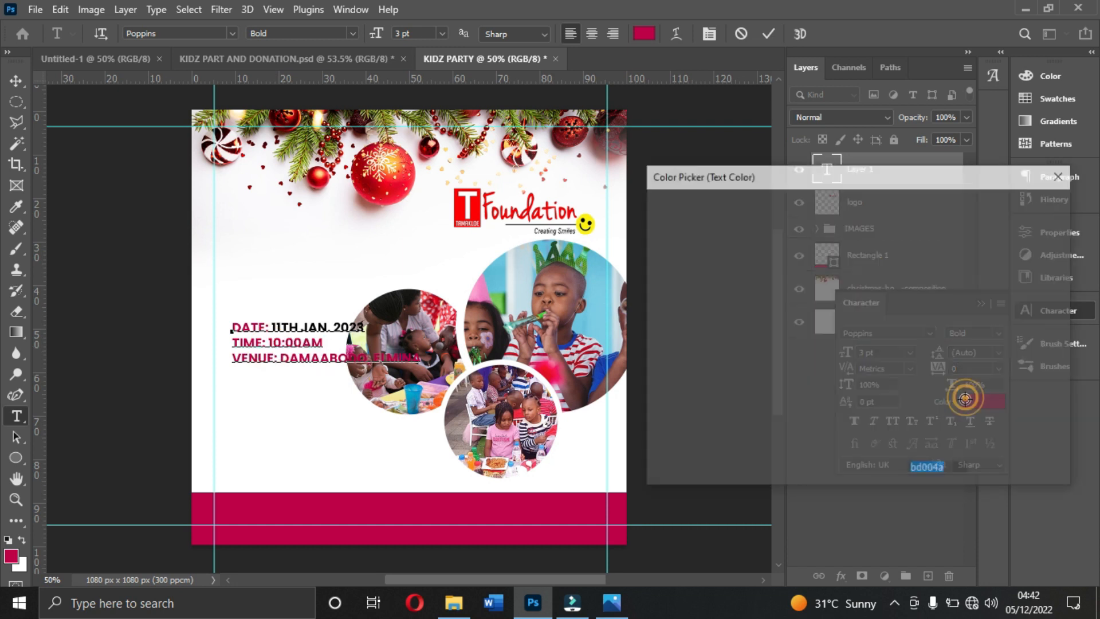
pyautogui.click(838, 393)
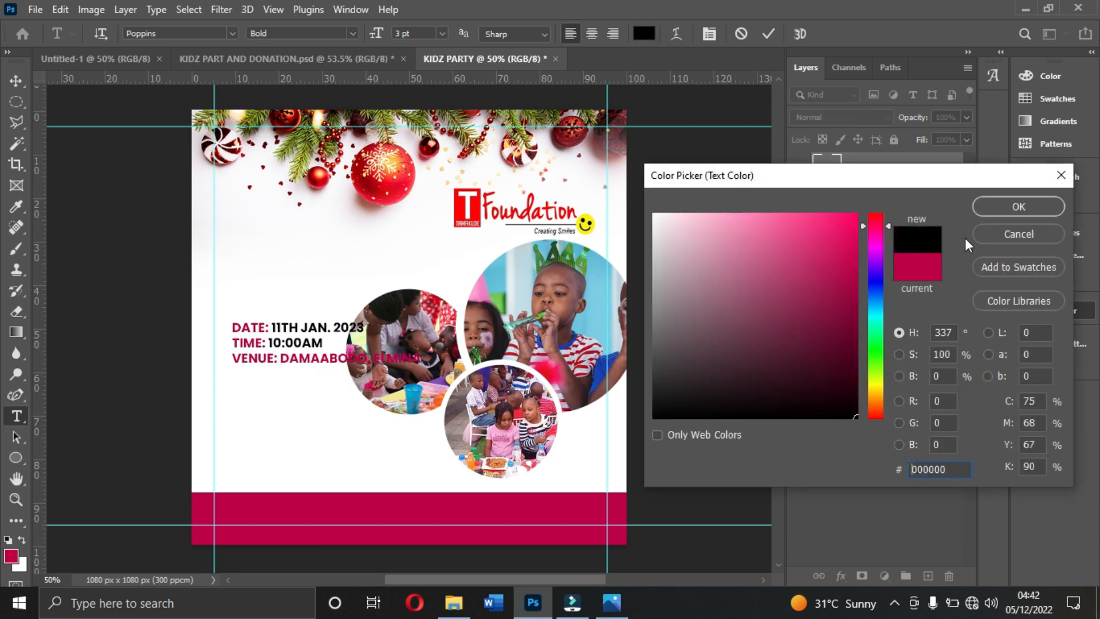
pyautogui.click(1026, 209)
# - Colour the venue value "DAMAABODO, ELMINA" black
pyautogui.click(300, 348)
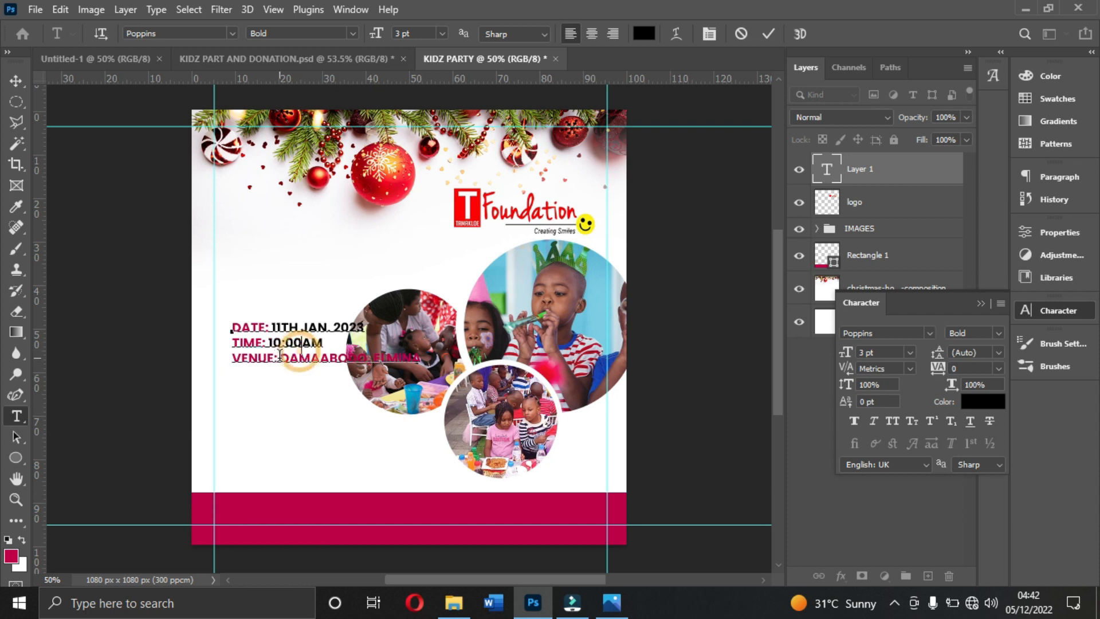
pyautogui.moveTo(281, 360); pyautogui.dragTo(464, 360)
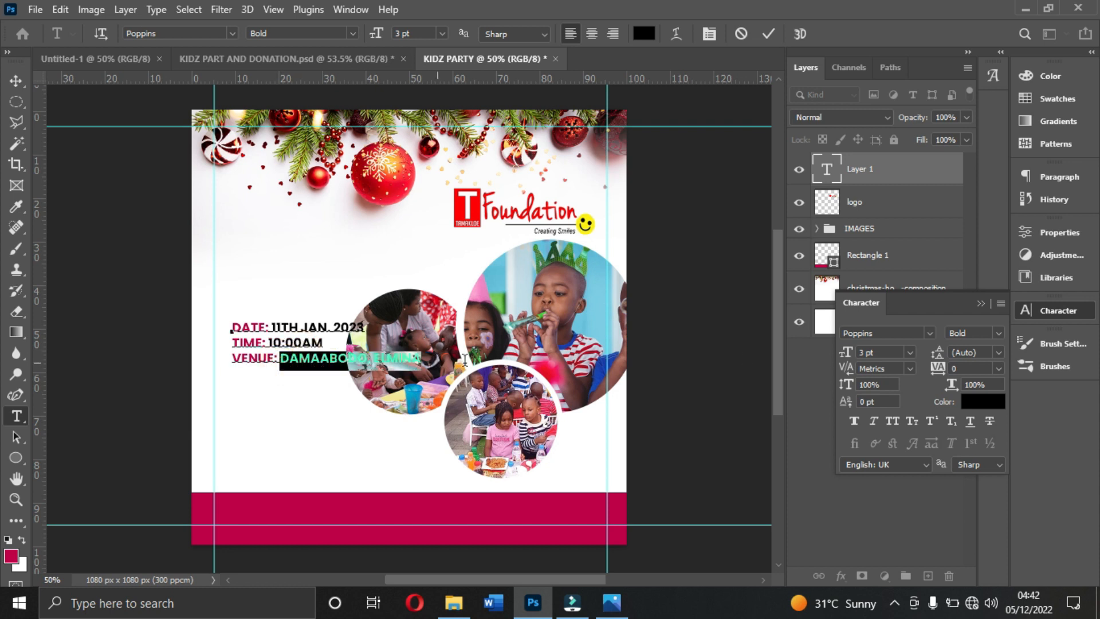
pyautogui.click(990, 402)
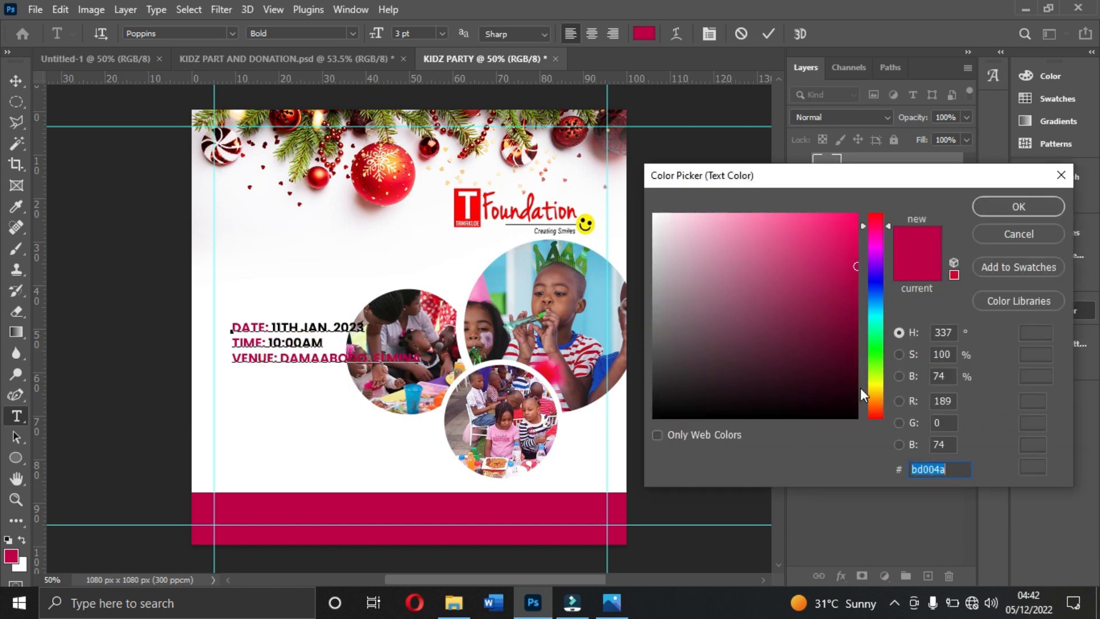
pyautogui.click(1005, 205)
# - Set the labels "DATE:", "TIME:" and "VENUE:" to the ExtraBold style and finish editing the text
pyautogui.click(287, 342)
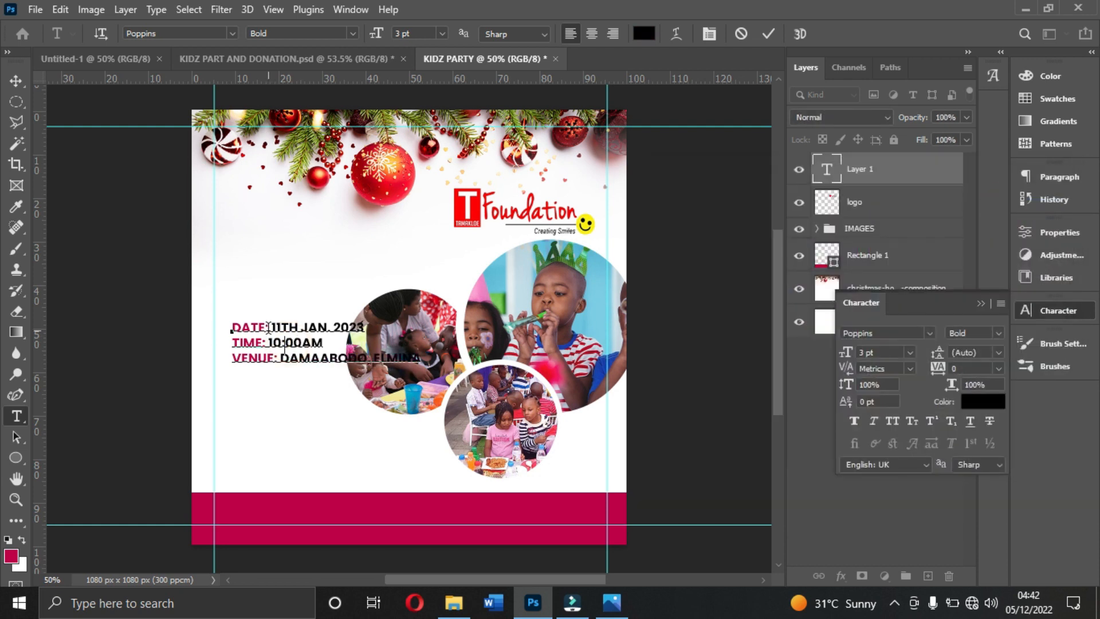
pyautogui.moveTo(268, 327); pyautogui.dragTo(232, 326)
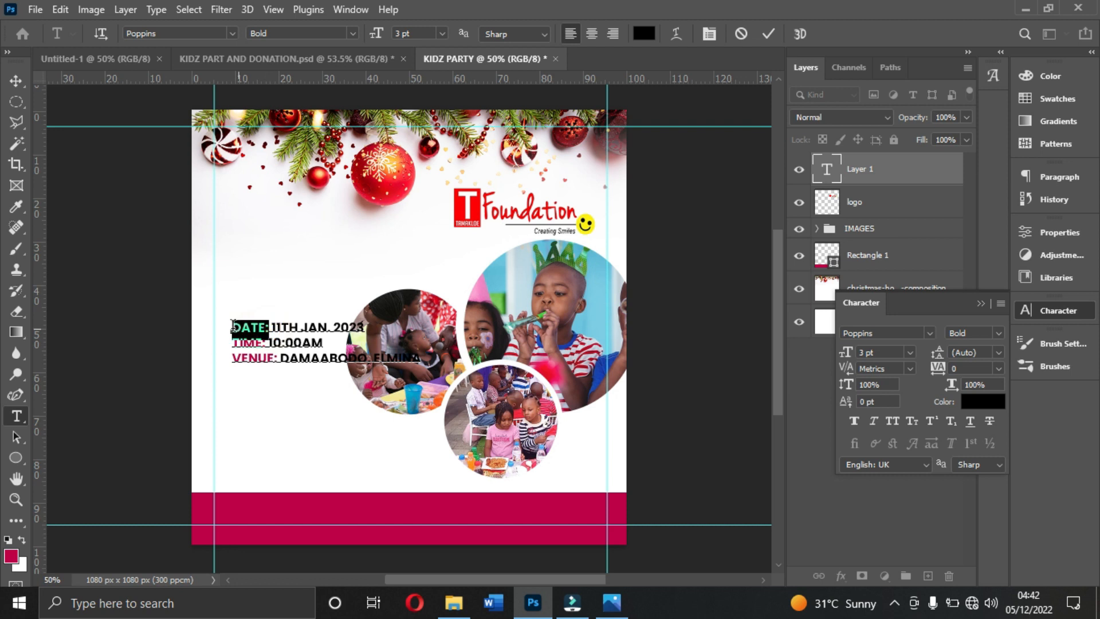
pyautogui.click(999, 333)
pyautogui.click(976, 530)
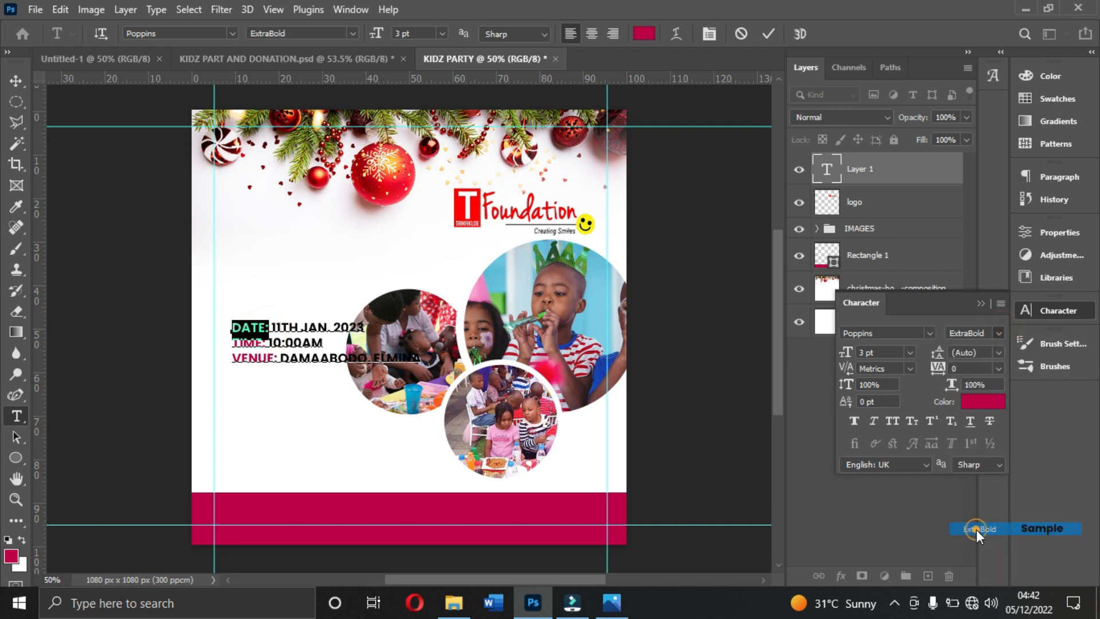
pyautogui.click(269, 342)
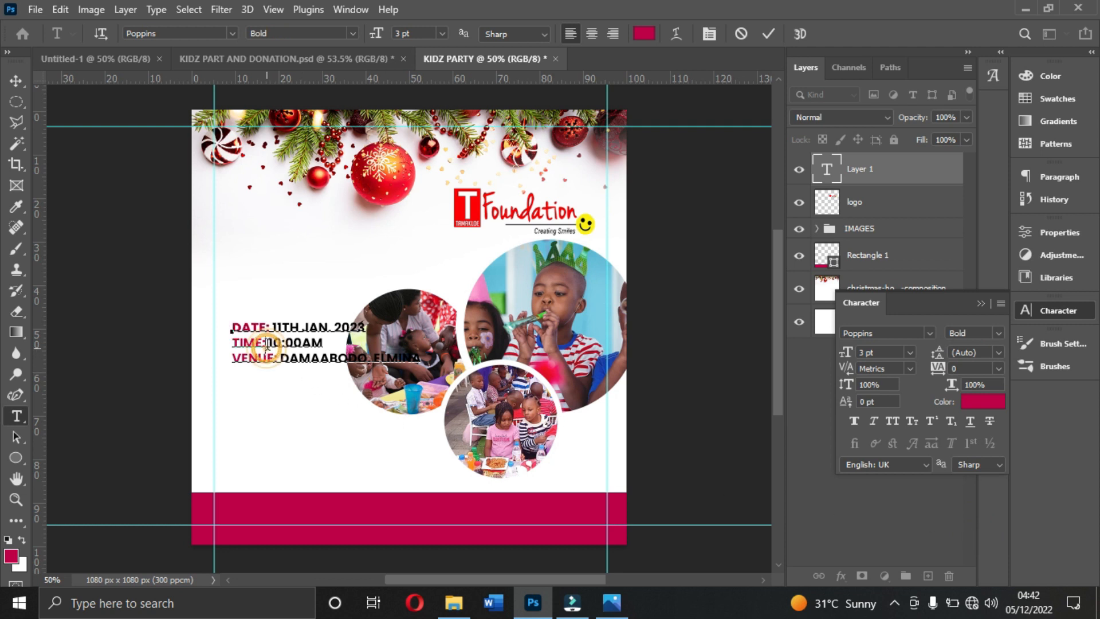
pyautogui.moveTo(266, 343); pyautogui.dragTo(234, 342)
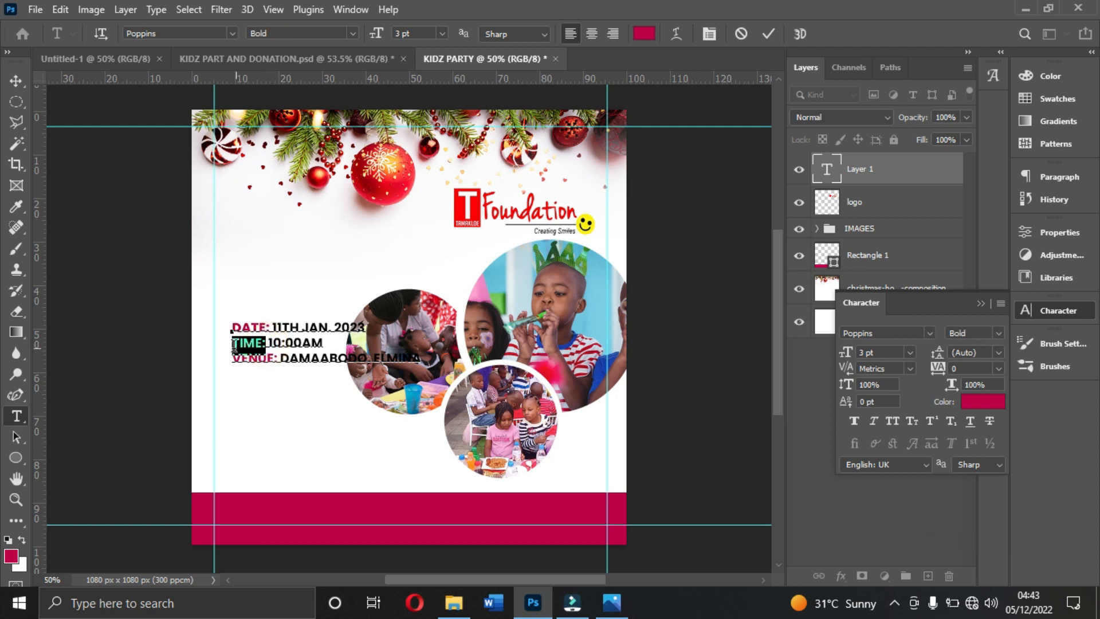
pyautogui.click(996, 333)
pyautogui.click(978, 524)
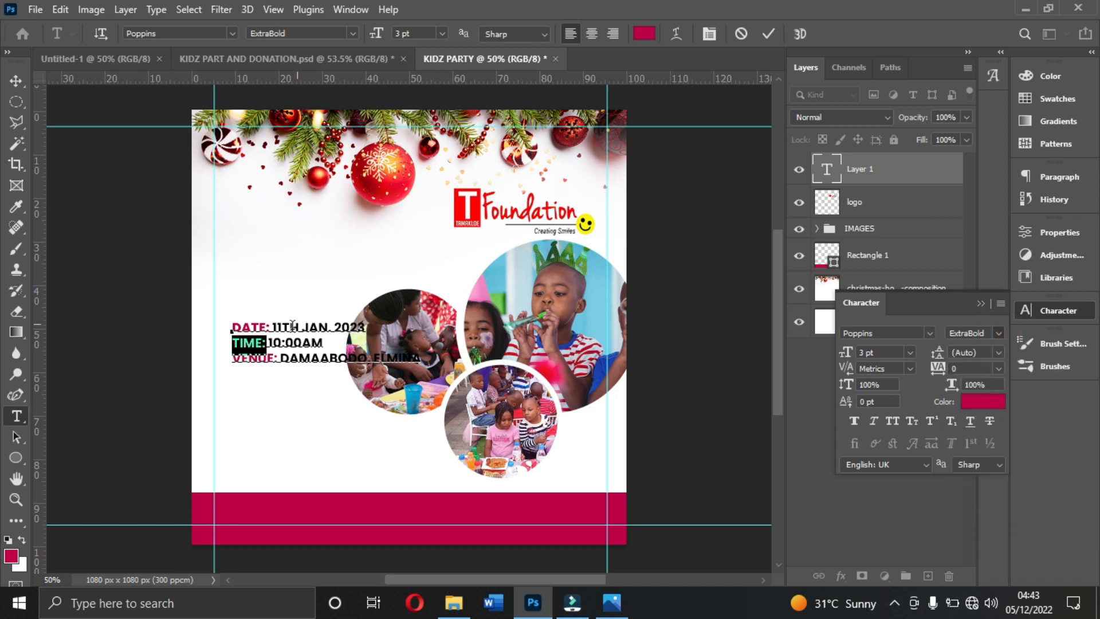
pyautogui.moveTo(279, 358); pyautogui.dragTo(220, 356)
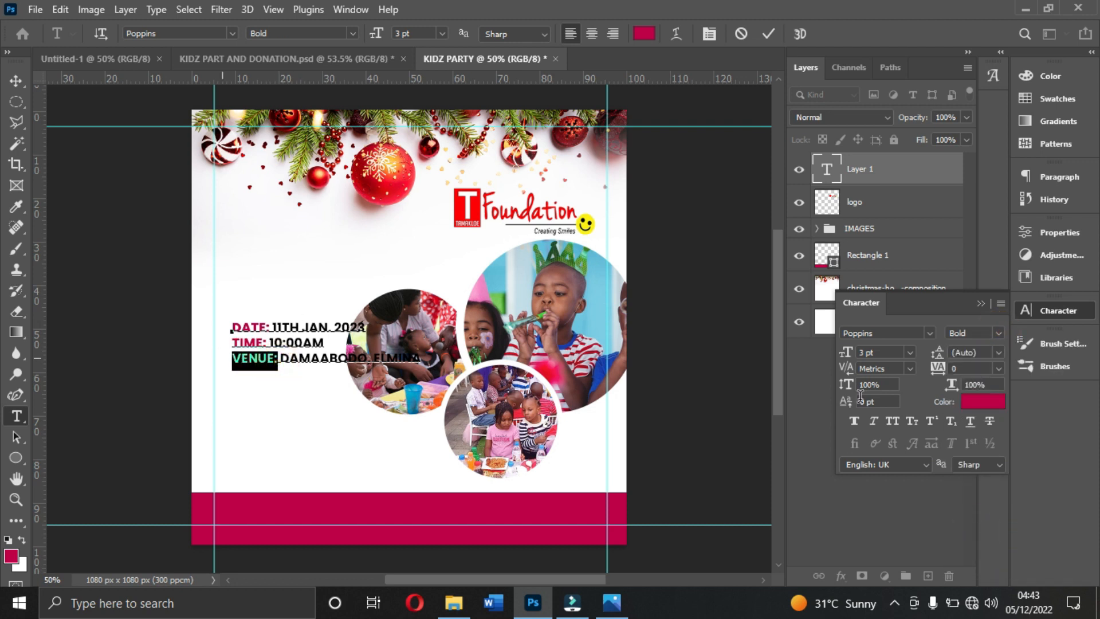
pyautogui.click(999, 333)
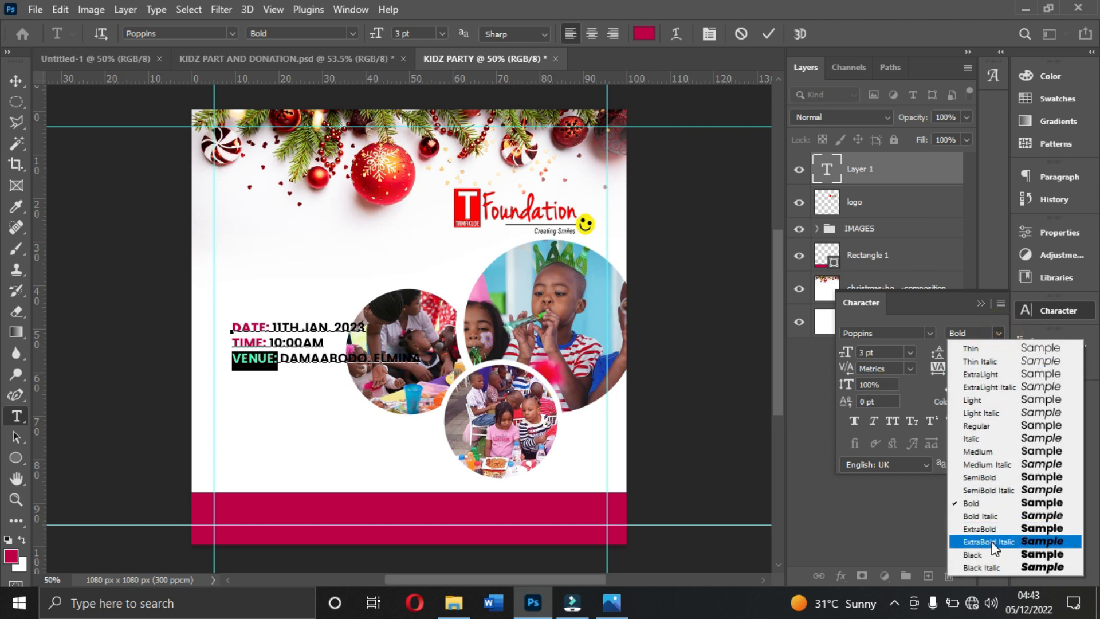
pyautogui.click(988, 526)
pyautogui.click(767, 34)
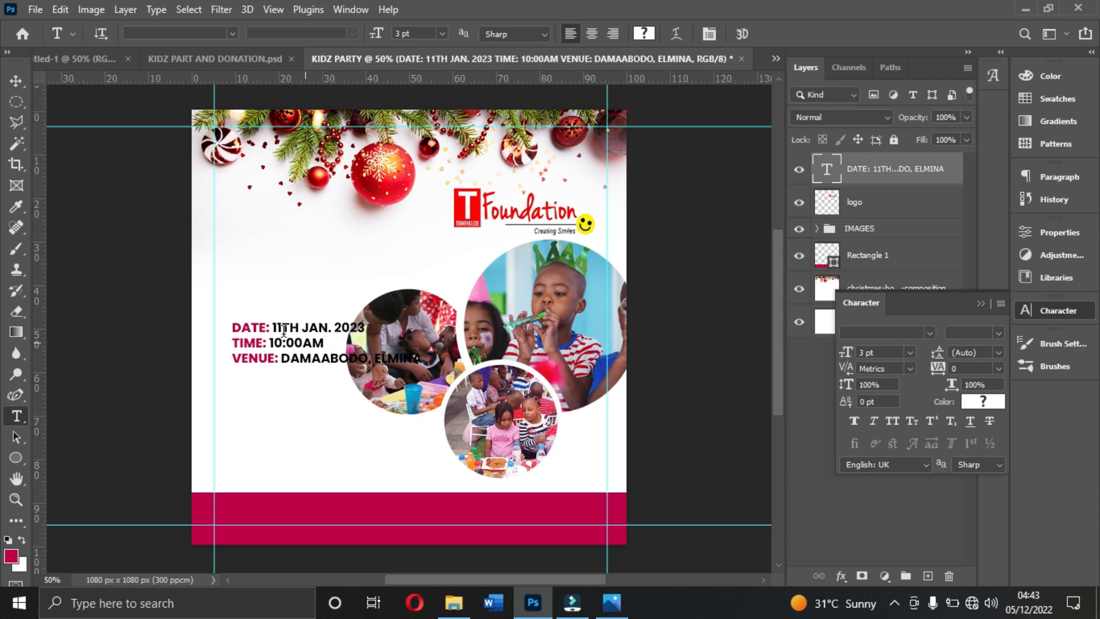
# - Move the event text block down, aligned to the flyer's left vertical guide in the white area above the footer
pyautogui.click(17, 80)
pyautogui.moveTo(262, 382); pyautogui.dragTo(251, 410)
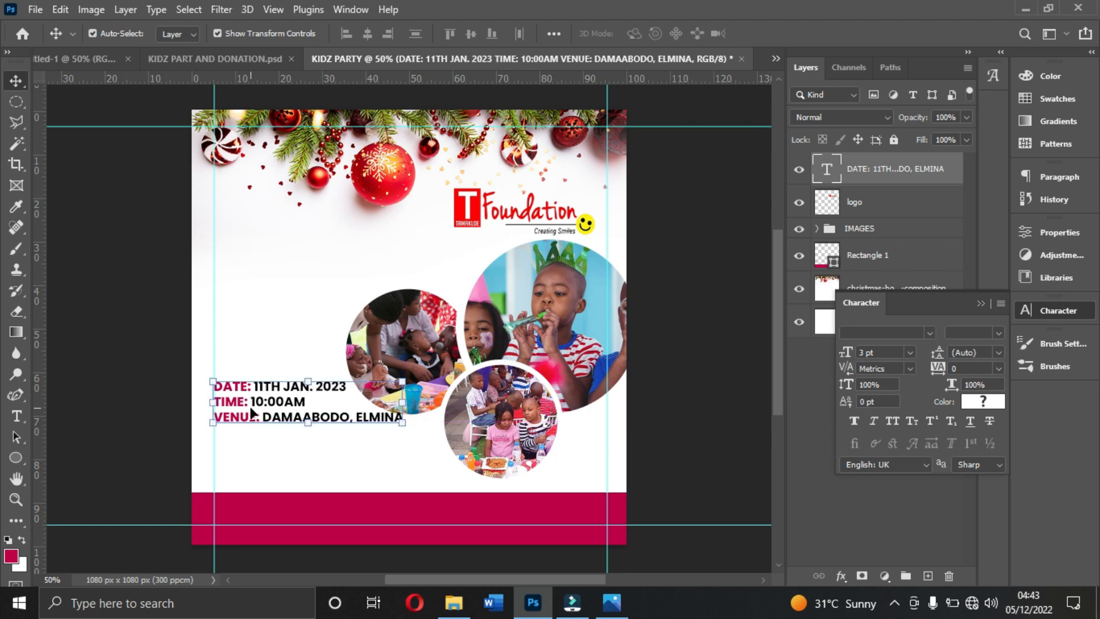
pyautogui.press('Down')
pyautogui.press('Down')
pyautogui.press('Down')
pyautogui.press('Down')
pyautogui.press('Down')
pyautogui.press('Down')
pyautogui.press('Down')
pyautogui.press('Down')
pyautogui.press('Down')
pyautogui.press('Down')
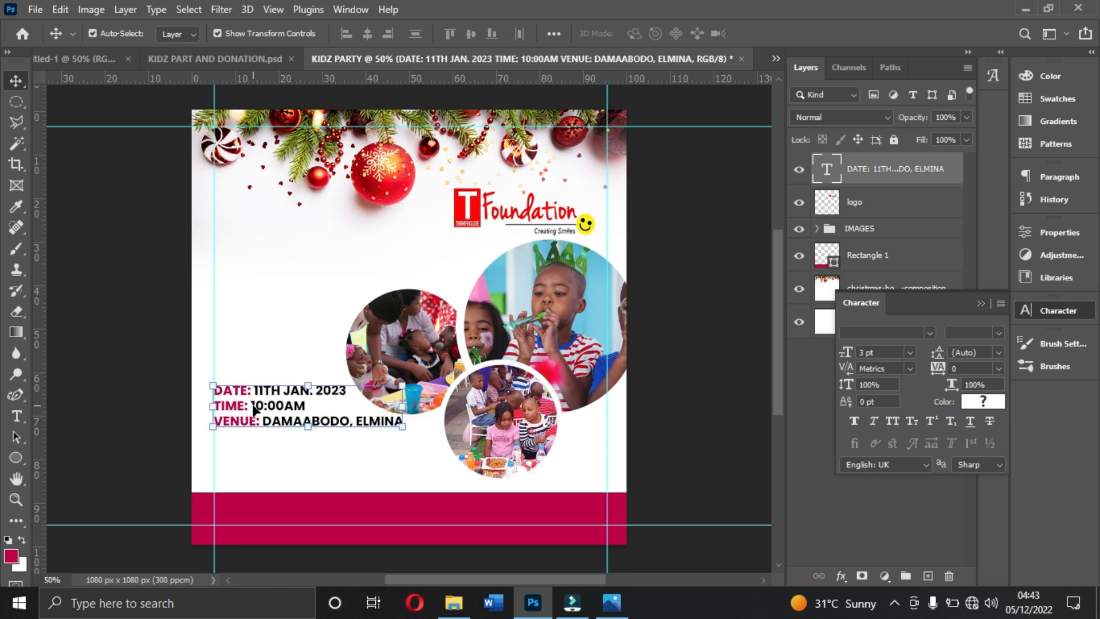
# - Duplicate the event text block above the original and replace the copy's text with "KIDZ PARTY AND DONATION", following the reference flyer
pyautogui.hotkey('ctrl', 'j')
pyautogui.moveTo(261, 413); pyautogui.dragTo(267, 288)
pyautogui.doubleClick(274, 287)
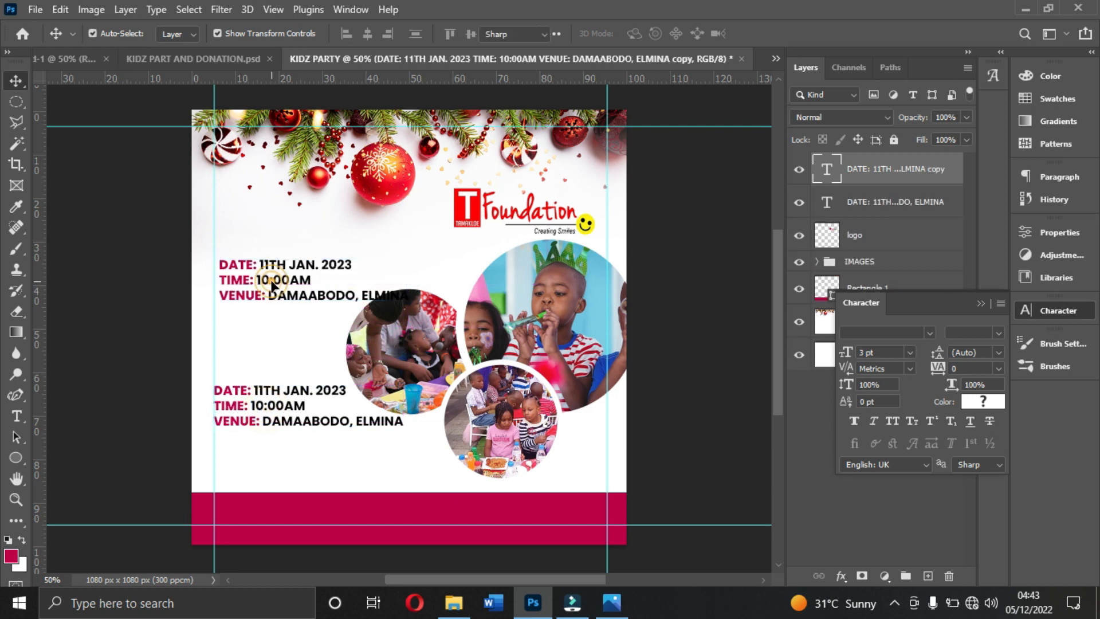
pyautogui.click(612, 607)
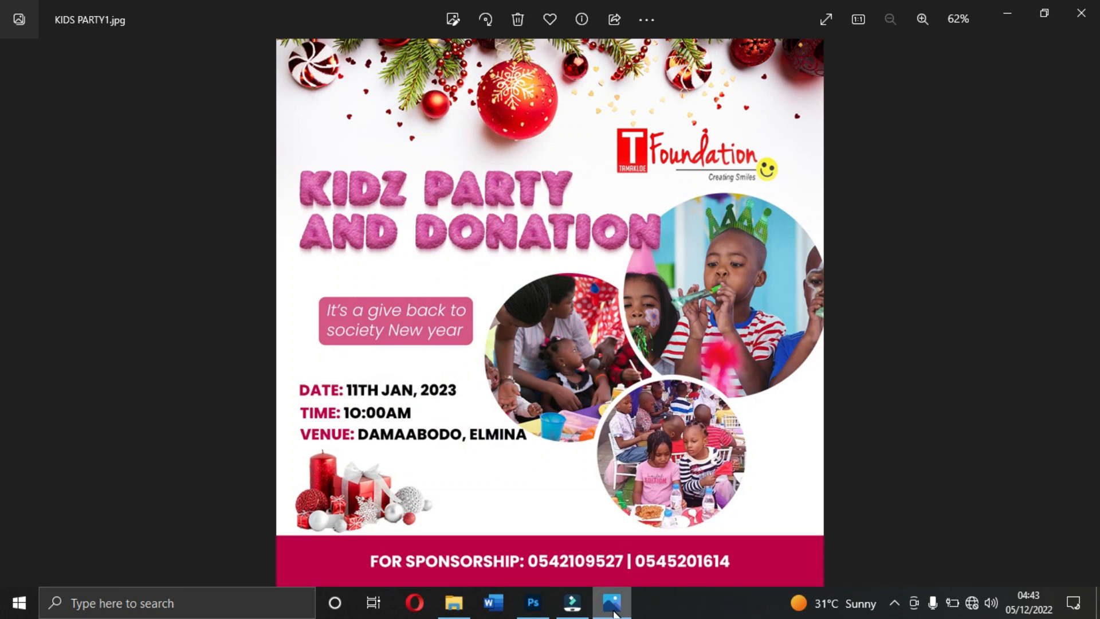
pyautogui.click(612, 606)
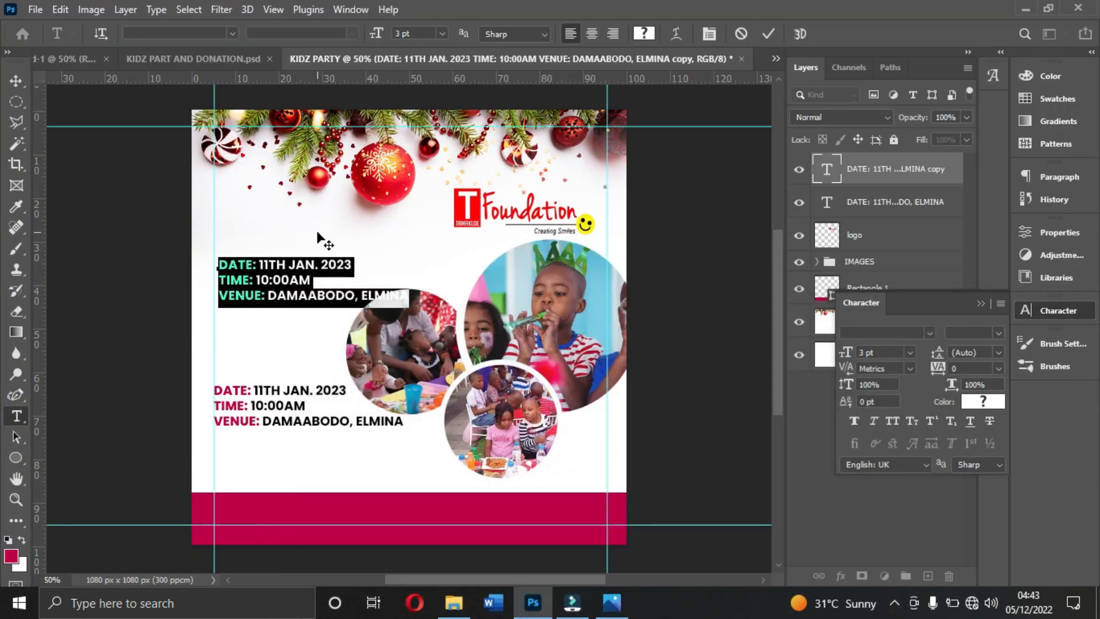
pyautogui.write('KID')
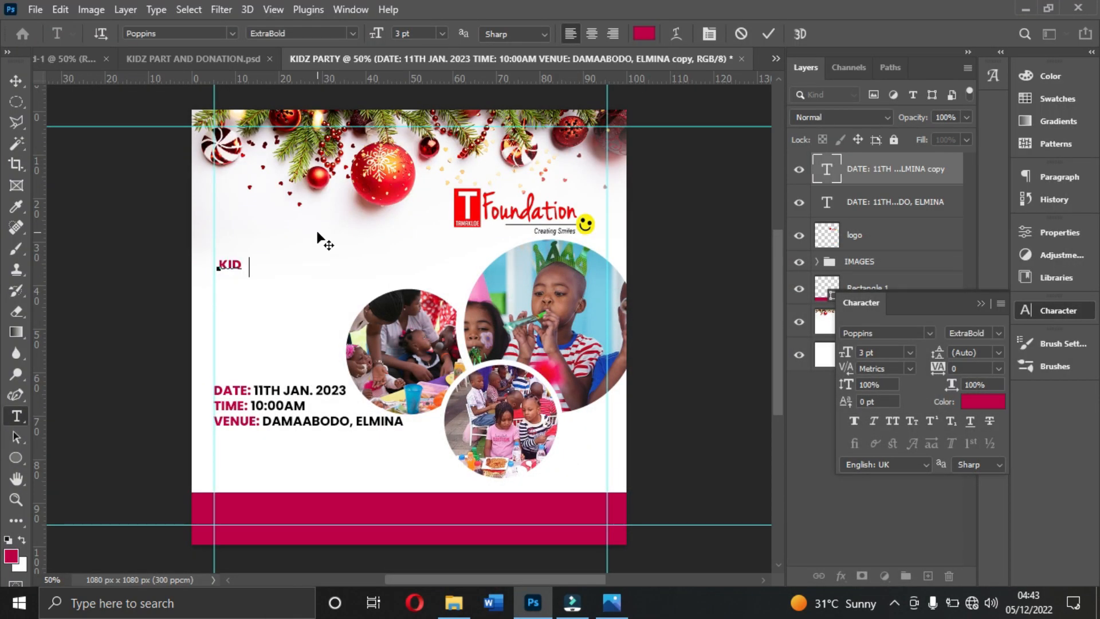
pyautogui.write('Z PARTY AND')
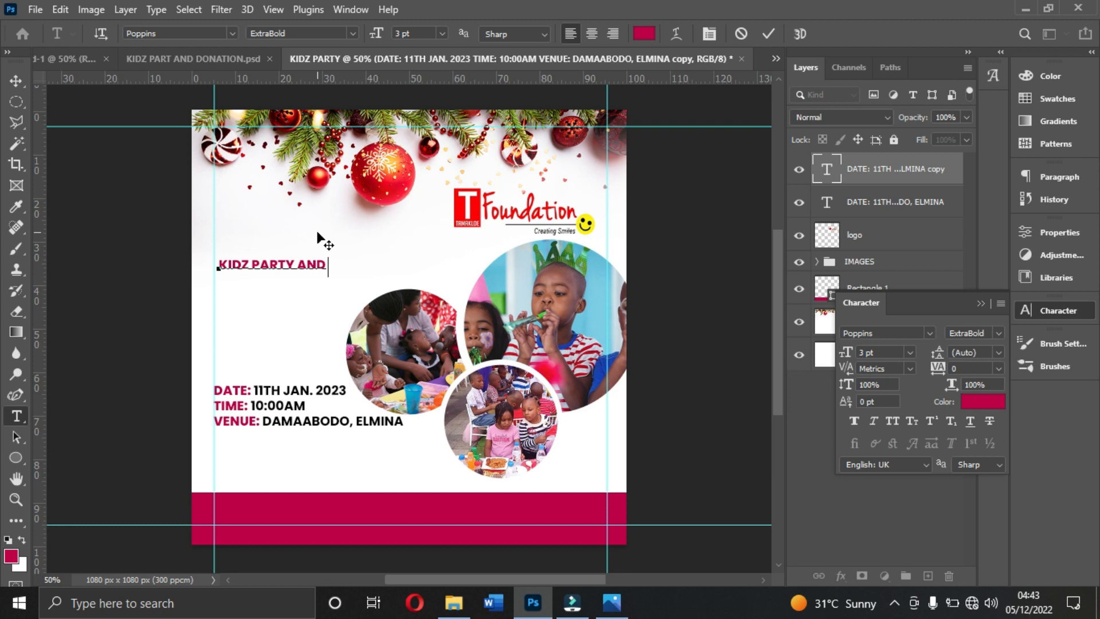
pyautogui.write(' DONATION')
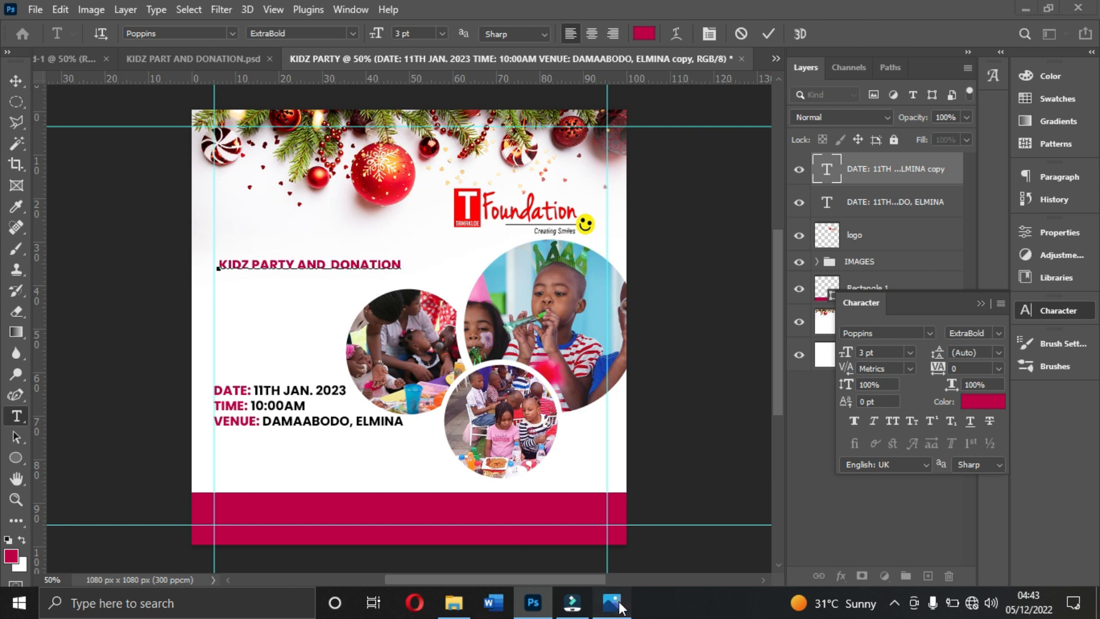
# - Break the title into two lines, "KIDZ PARTY" and "AND DONATION", matching the layout of the reference flyer
pyautogui.click(611, 603)
pyautogui.click(612, 602)
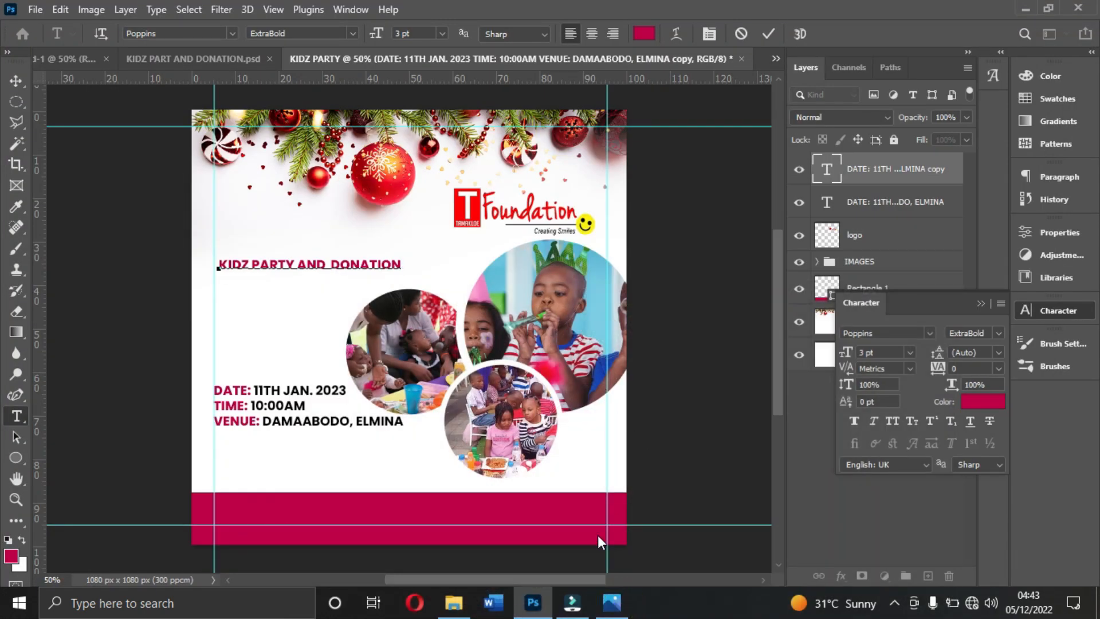
pyautogui.click(612, 603)
pyautogui.click(611, 602)
pyautogui.click(297, 264)
pyautogui.press('Return')
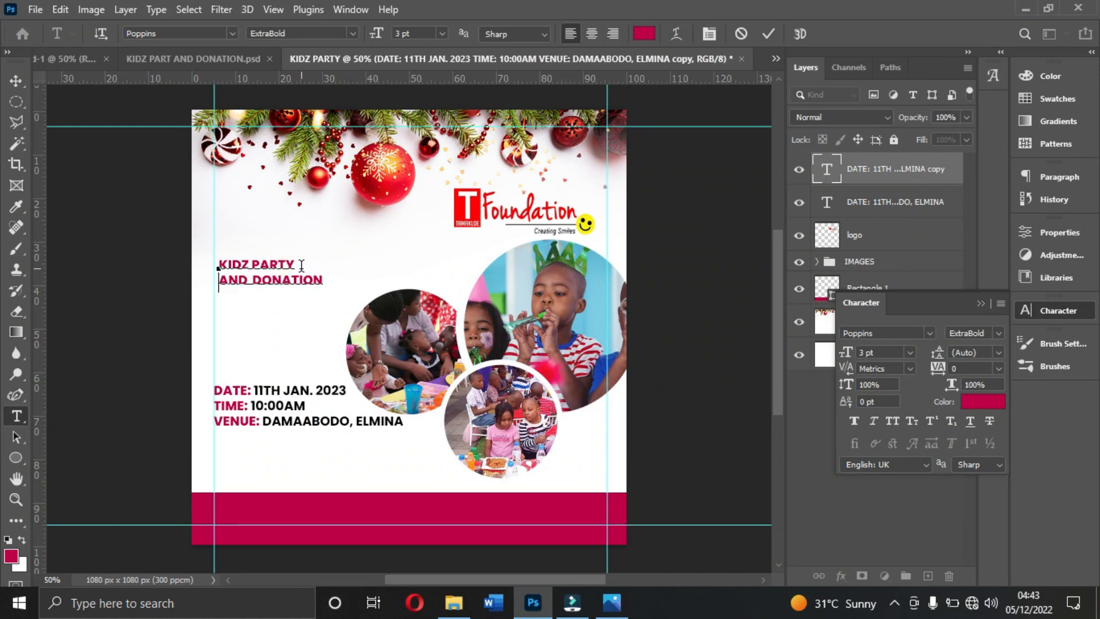
pyautogui.click(768, 33)
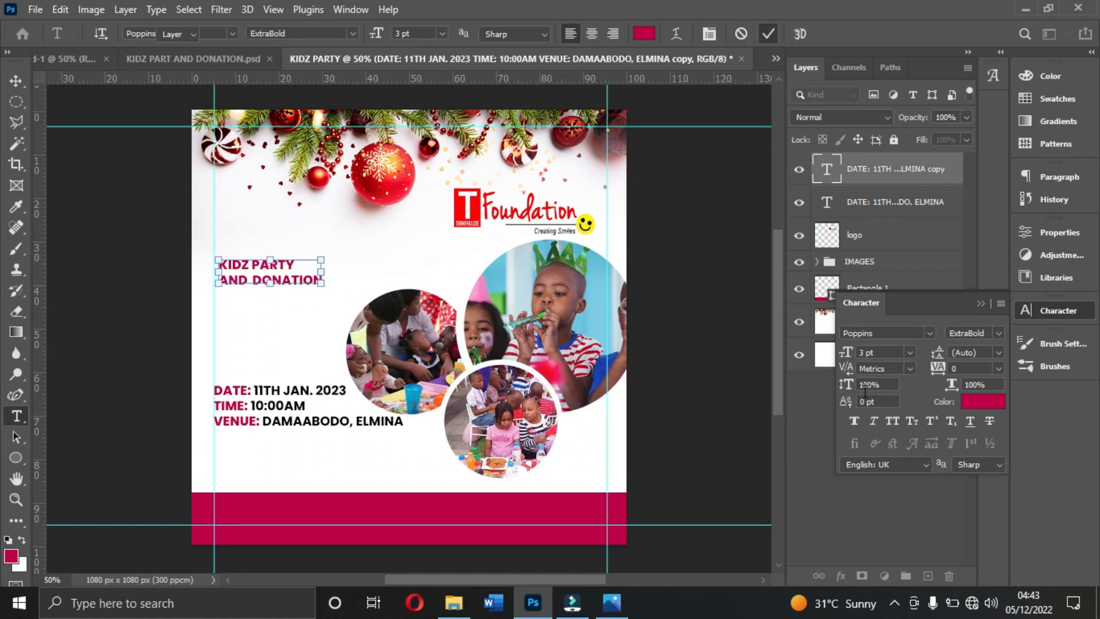
# - Set the title's font size to 6 pt and its font to a Alloy Ink
pyautogui.press('v')
pyautogui.moveTo(847, 359); pyautogui.dragTo(844, 360)
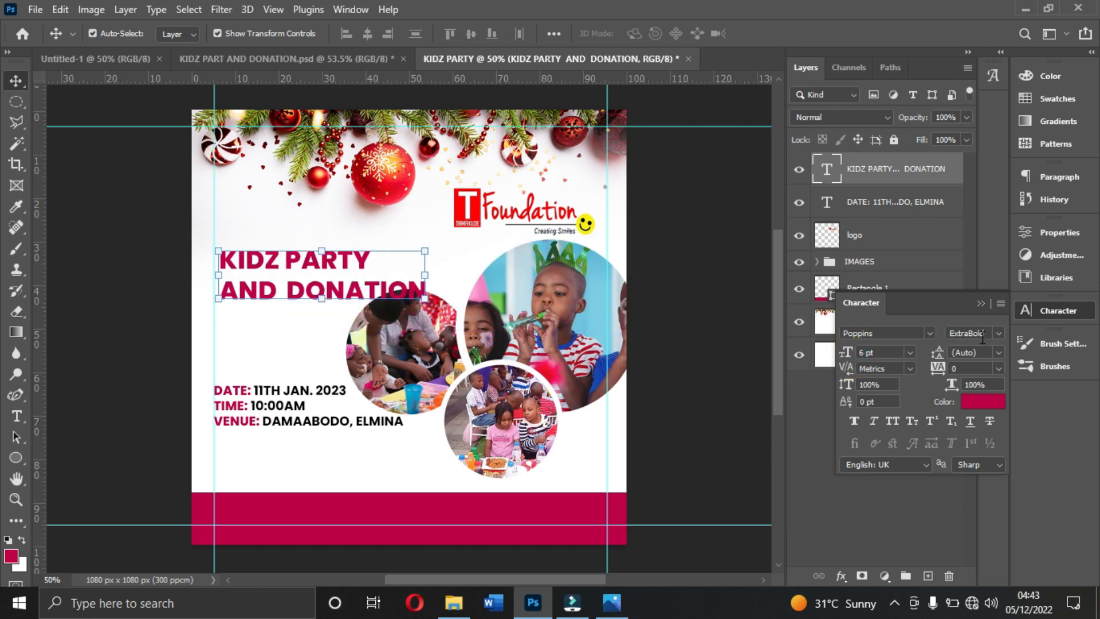
pyautogui.click(927, 333)
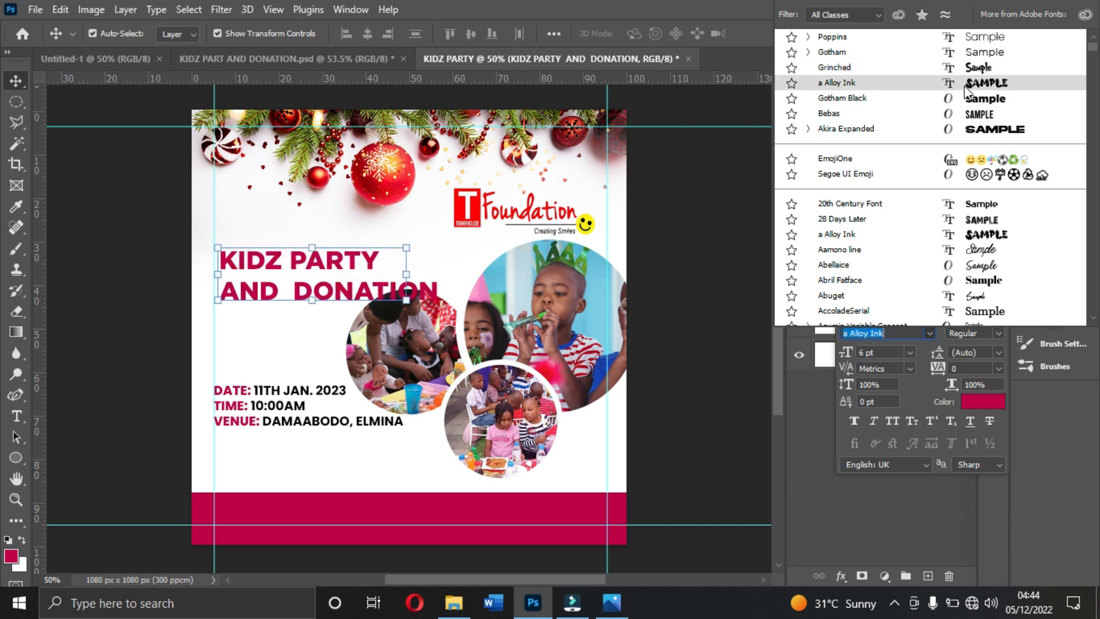
pyautogui.click(964, 85)
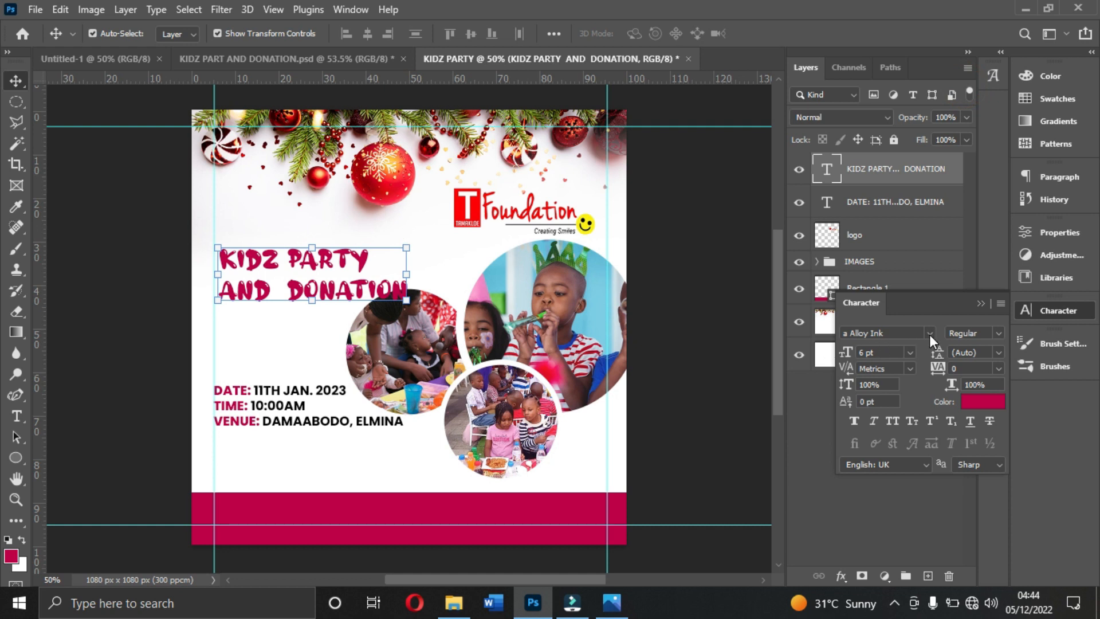
# - Check which font the "KIDZ PARTY AND DONATION" title uses in KIDZ PART AND DONATION.psd
pyautogui.click(260, 62)
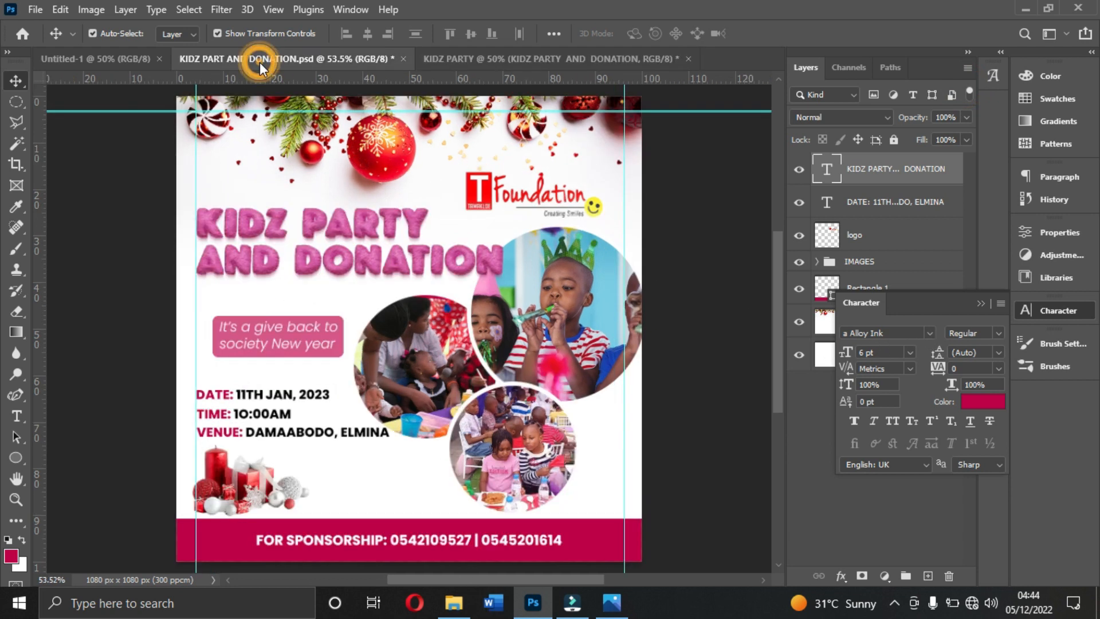
pyautogui.click(436, 254)
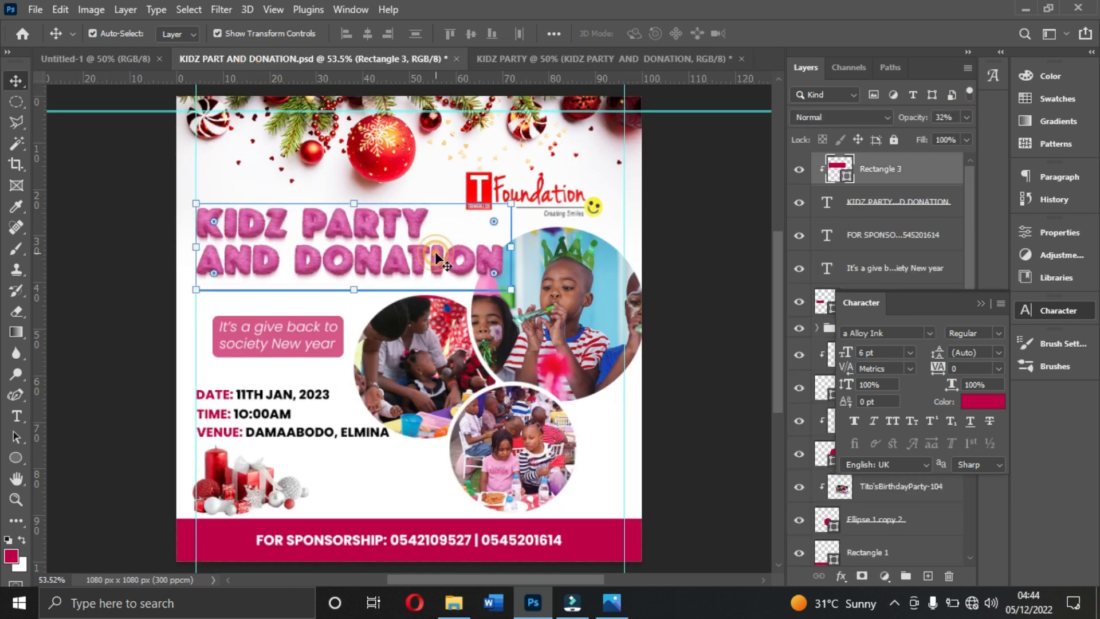
pyautogui.click(917, 203)
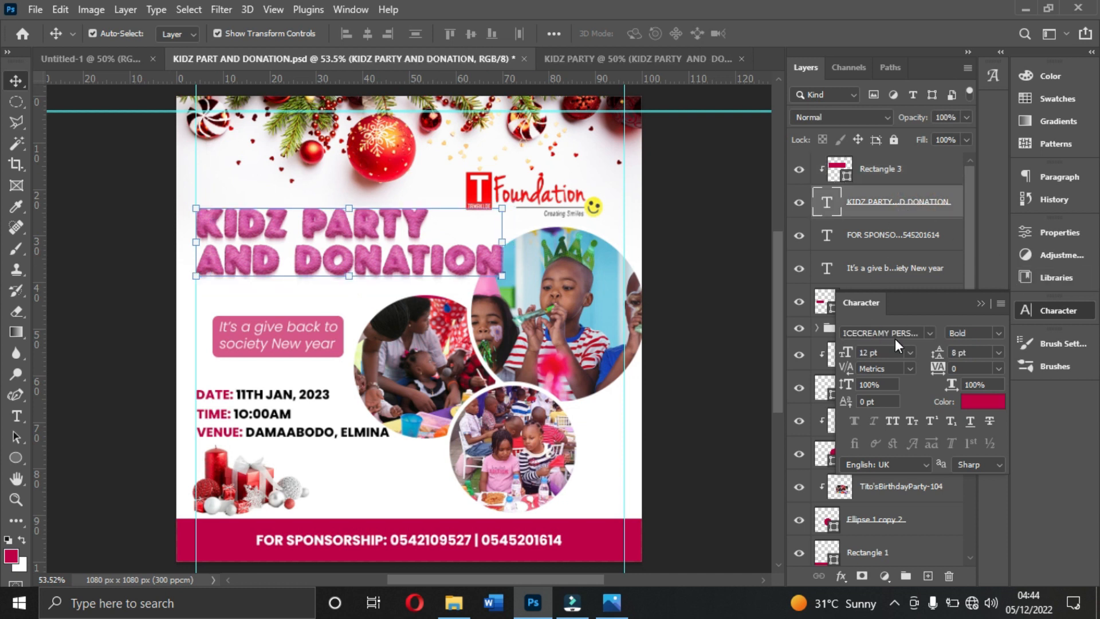
# - Set the title's font in the KIDZ PARTY document to ICECREAMY PERSONAL USE Bold and its size to 16 pt
pyautogui.click(592, 60)
pyautogui.click(930, 332)
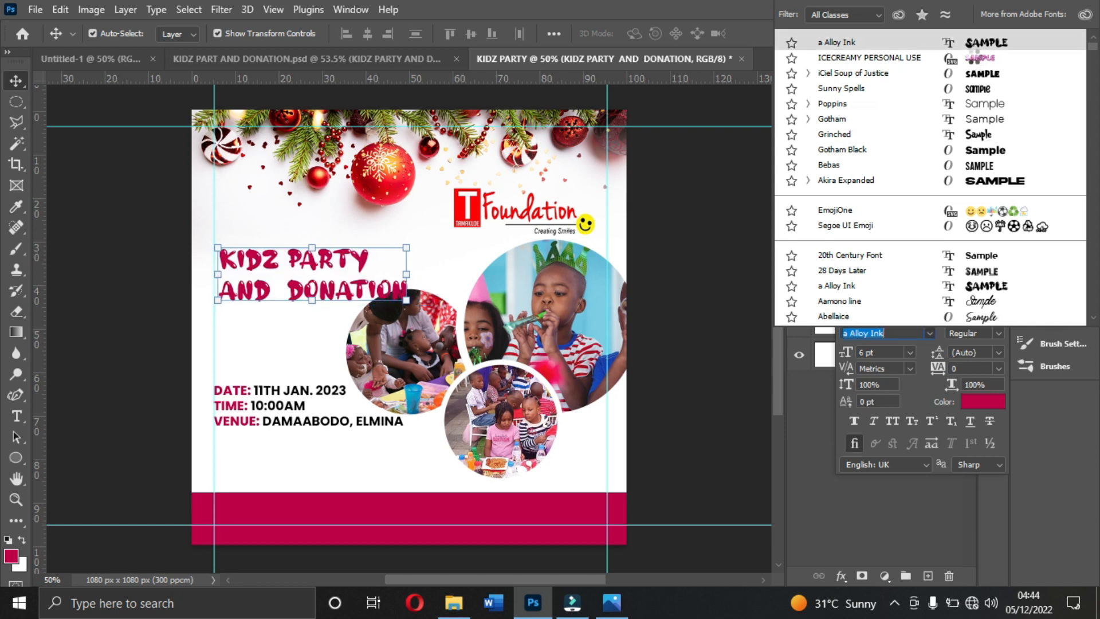
pyautogui.click(973, 58)
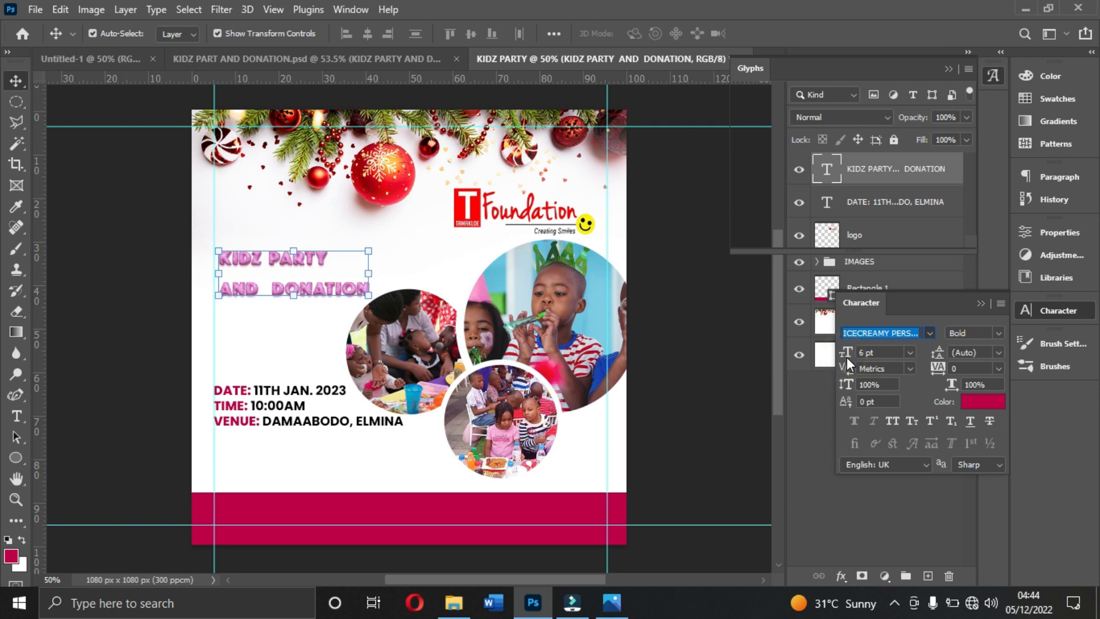
pyautogui.moveTo(846, 353); pyautogui.dragTo(908, 352)
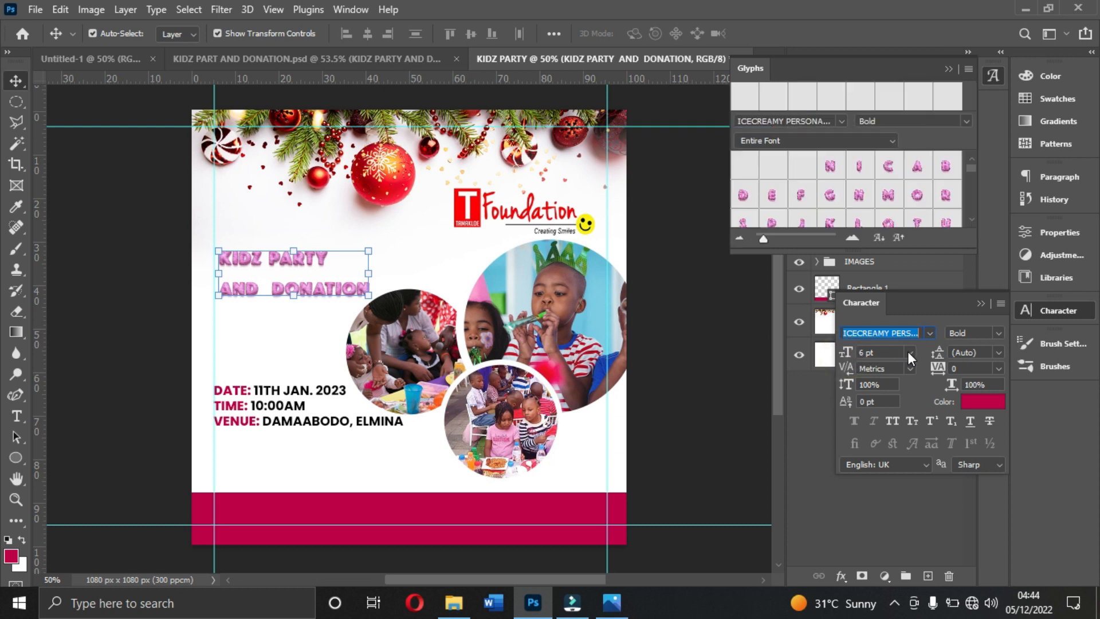
pyautogui.moveTo(984, 80); pyautogui.dragTo(876, 156)
pyautogui.scroll(-5, 857, 207)
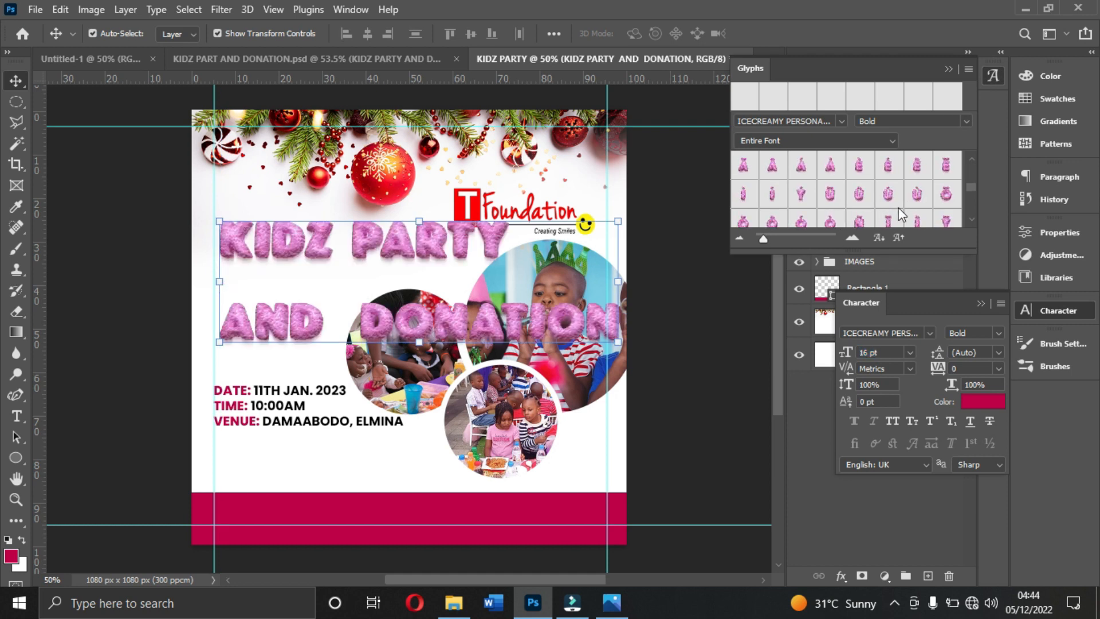
pyautogui.click(991, 76)
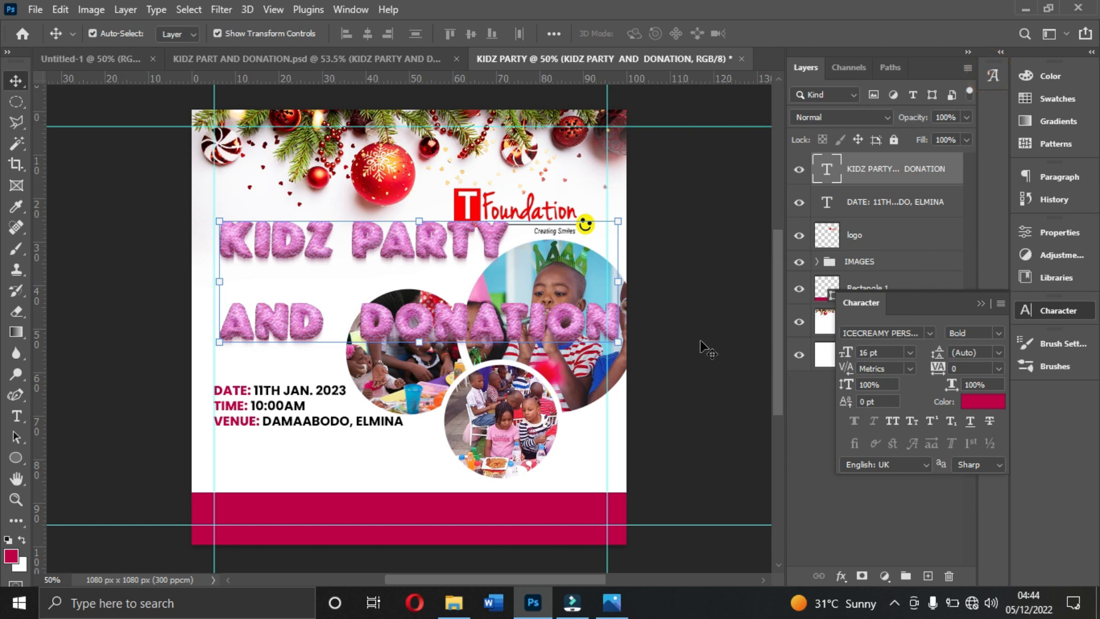
# - Scale the two-line title down to about 10.74 pt and set its leading to 7 pt
pyautogui.moveTo(617, 342); pyautogui.dragTo(485, 270)
pyautogui.press('Return')
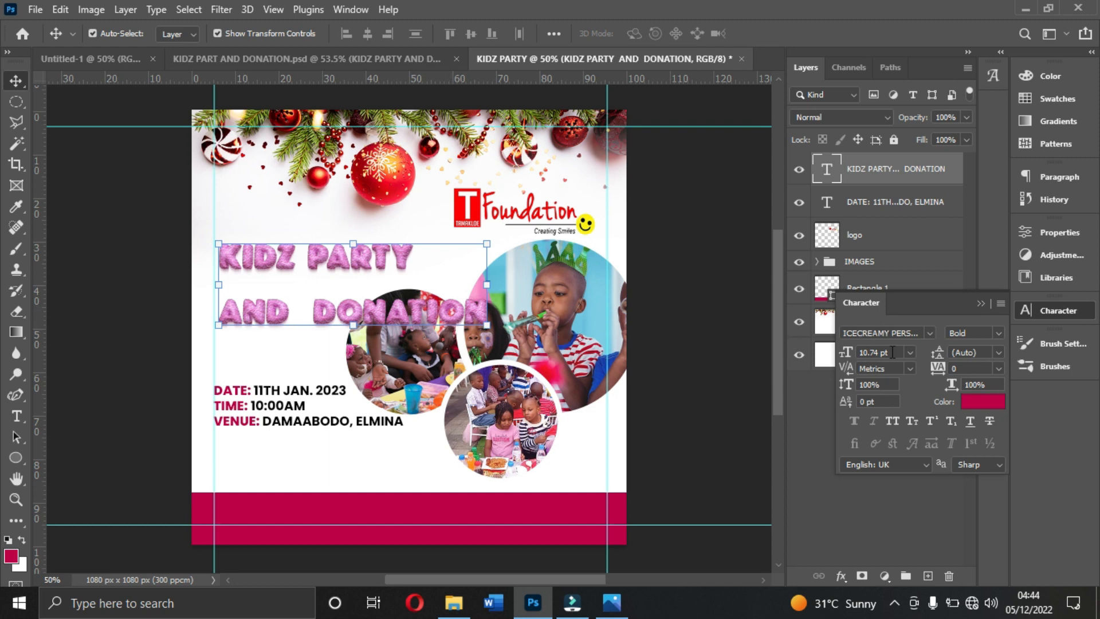
pyautogui.moveTo(947, 360); pyautogui.dragTo(938, 352)
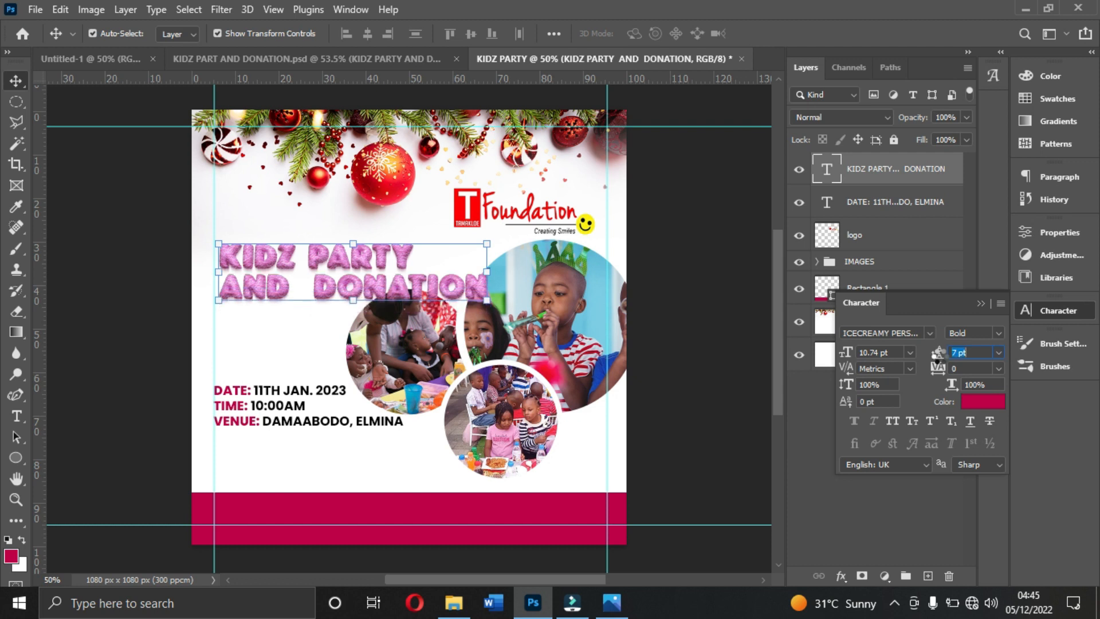
# - Move the title up slightly and enlarge it to about 10.97 pt, starting at the left margin guide
pyautogui.moveTo(399, 284); pyautogui.dragTo(394, 273)
pyautogui.moveTo(483, 291); pyautogui.dragTo(490, 290)
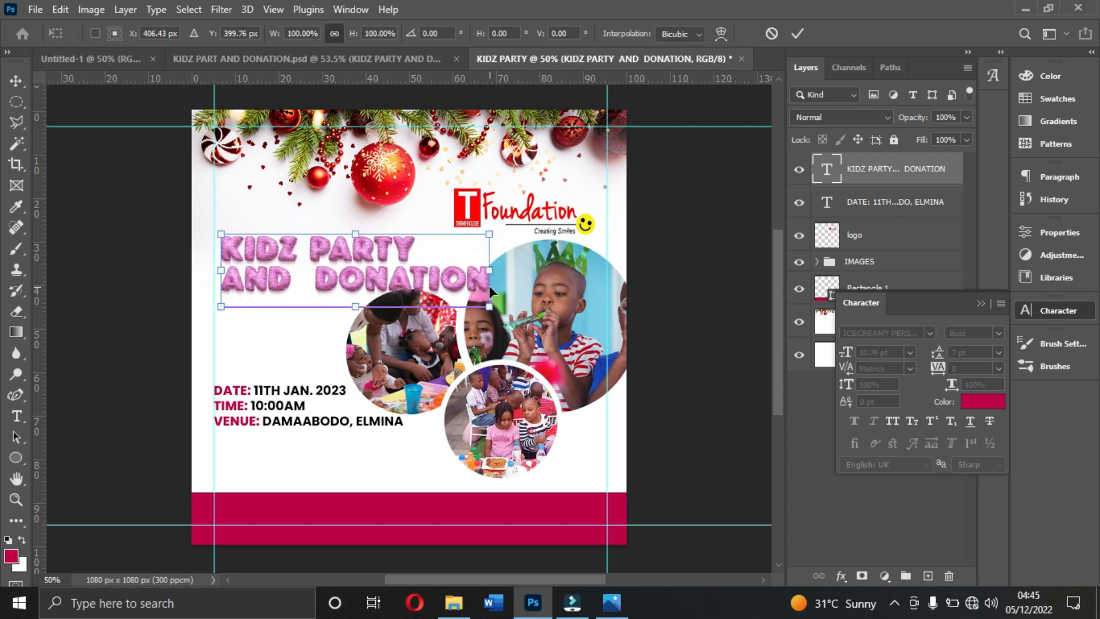
pyautogui.moveTo(223, 233); pyautogui.dragTo(214, 231)
pyautogui.press('Return')
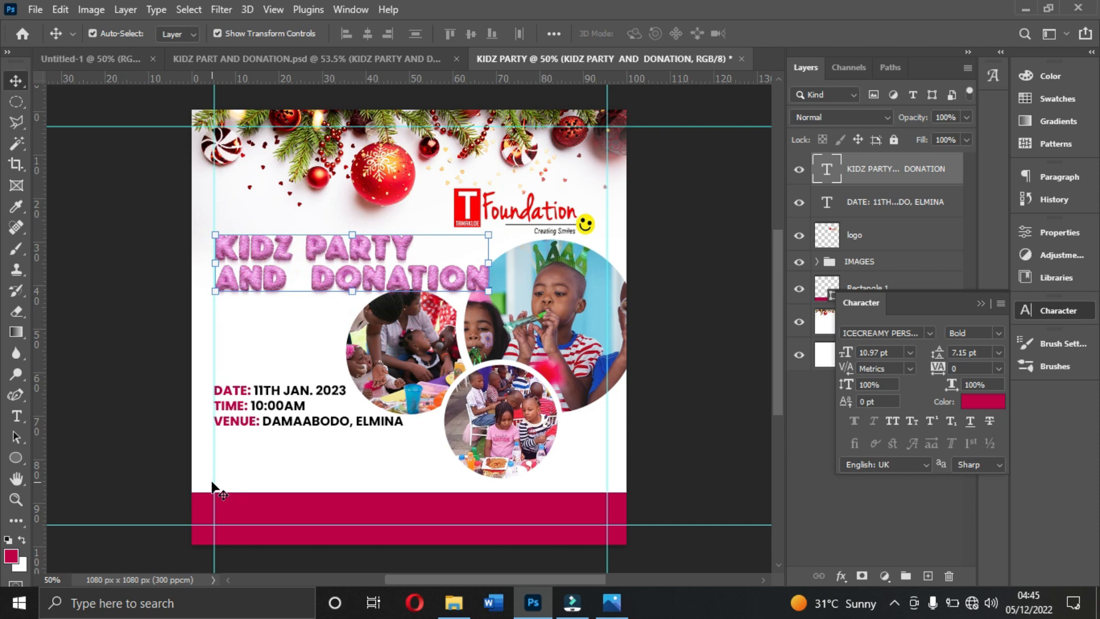
# - Shift the left margin guide closer to the canvas edge and realign the event text and title to it
pyautogui.moveTo(213, 481); pyautogui.dragTo(206, 483)
pyautogui.moveTo(240, 411); pyautogui.dragTo(240, 414)
pyautogui.click(287, 275)
pyautogui.moveTo(282, 263); pyautogui.dragTo(279, 267)
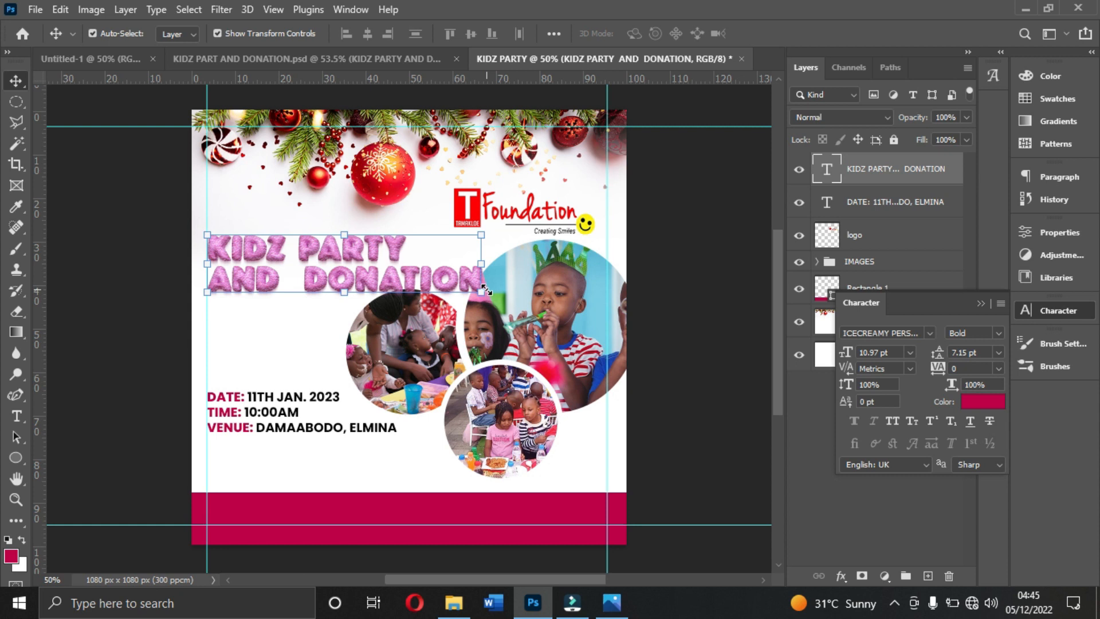
# - Enlarge the title proportionally to about 11.83 pt, keeping its left edge on the margin guide
pyautogui.moveTo(482, 229); pyautogui.dragTo(500, 221)
pyautogui.doubleClick(447, 282)
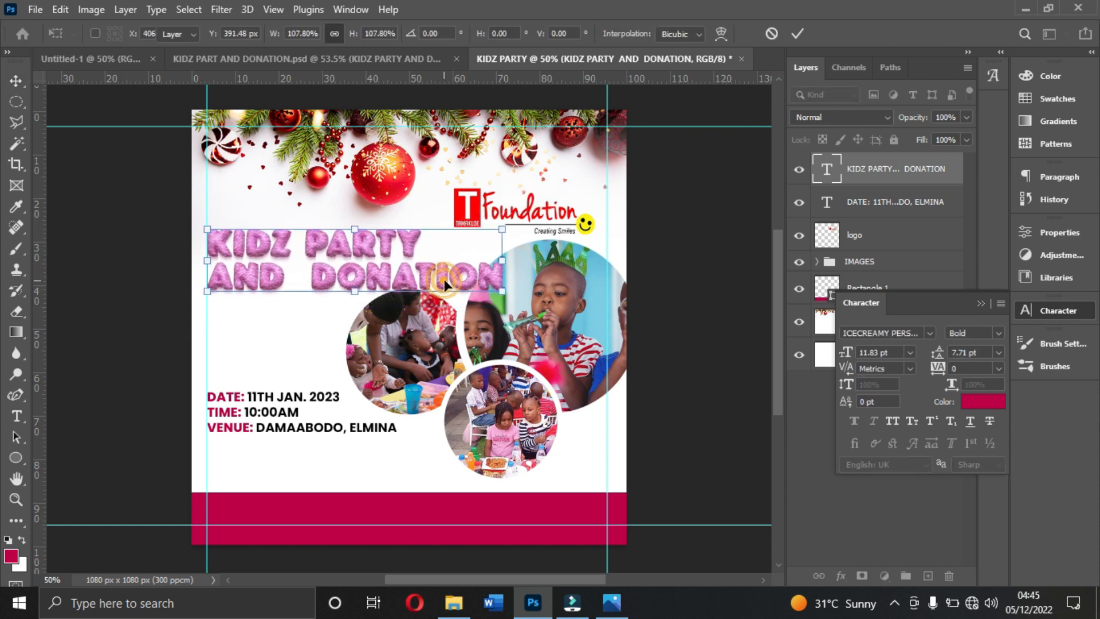
pyautogui.click(669, 256)
pyautogui.click(402, 286)
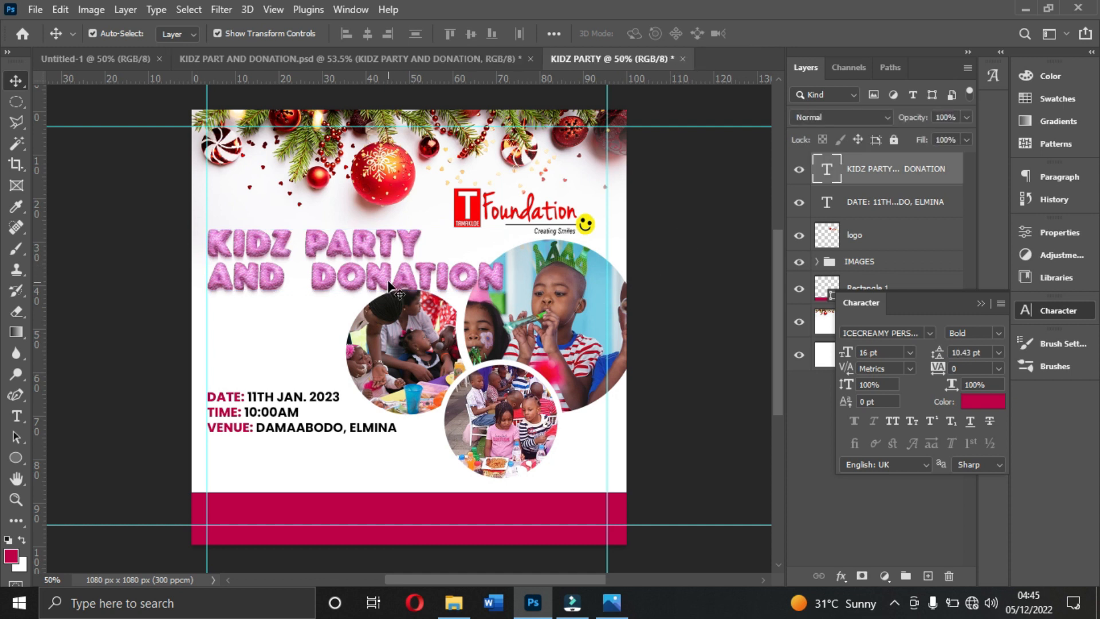
pyautogui.click(697, 255)
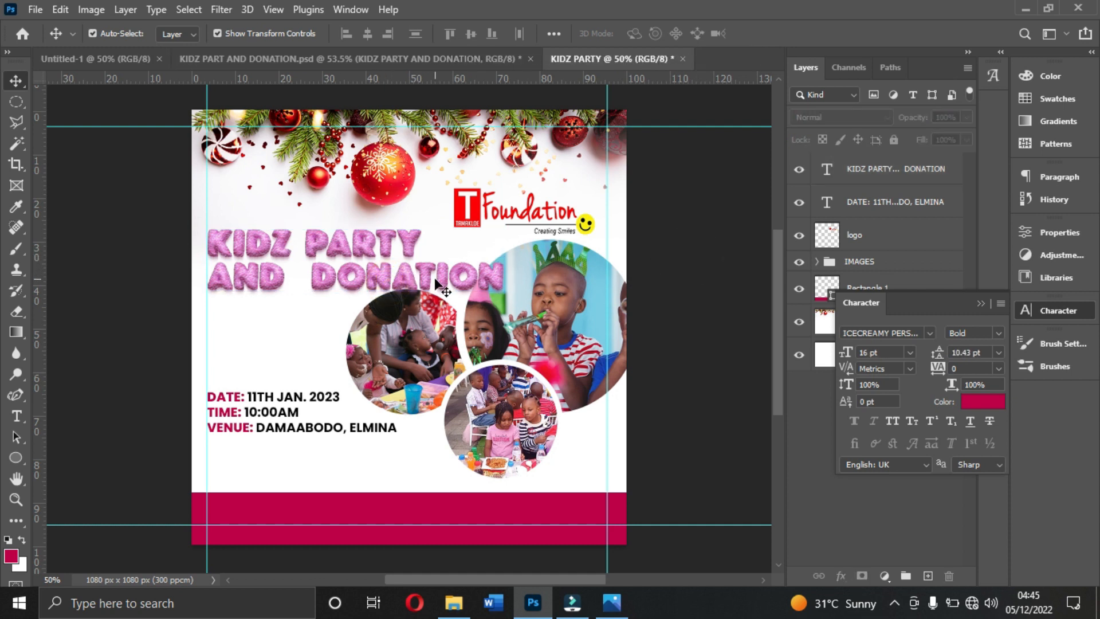
pyautogui.click(408, 267)
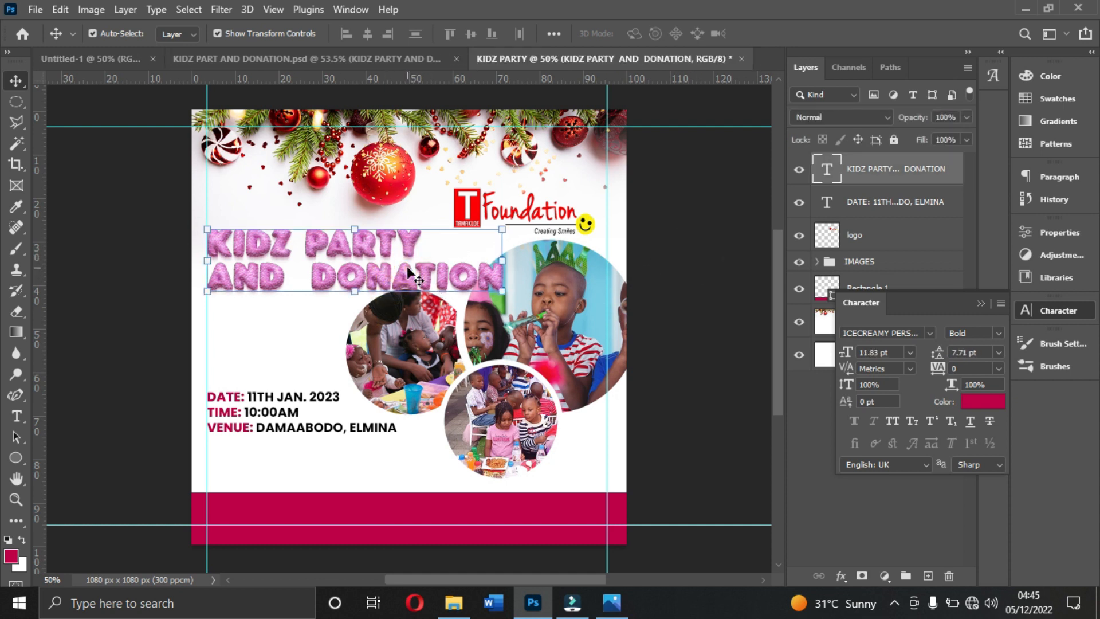
# - Draw a crimson rectangle about 326 × 99 px between the title and event text, and round its corners to 10 px
pyautogui.click(261, 417)
pyautogui.click(252, 338)
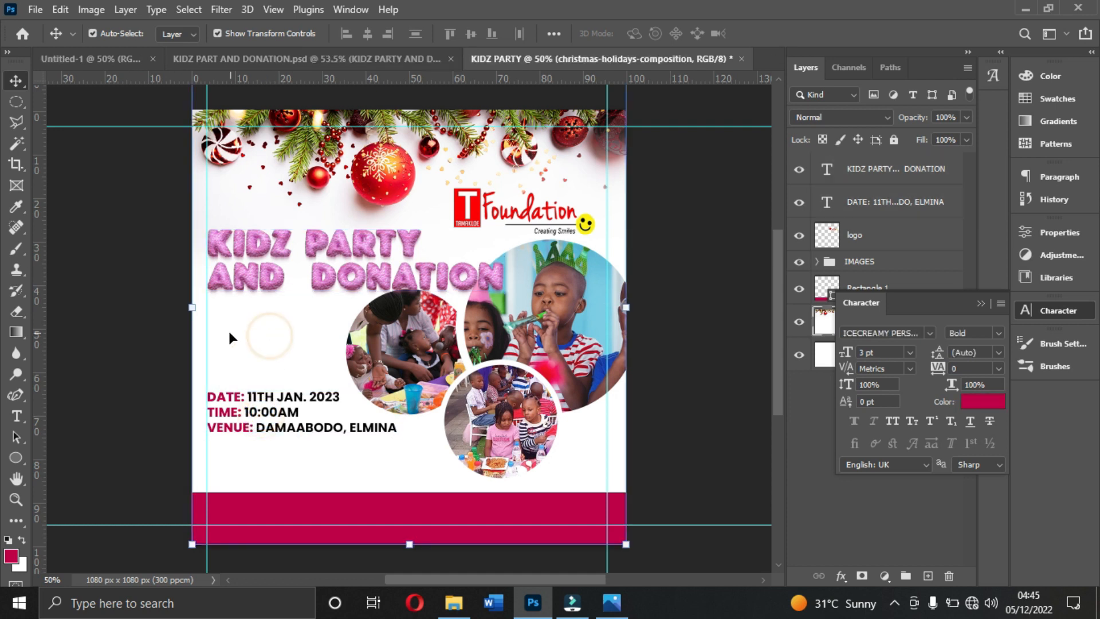
pyautogui.click(16, 453)
pyautogui.click(70, 455)
pyautogui.moveTo(206, 320); pyautogui.dragTo(337, 360)
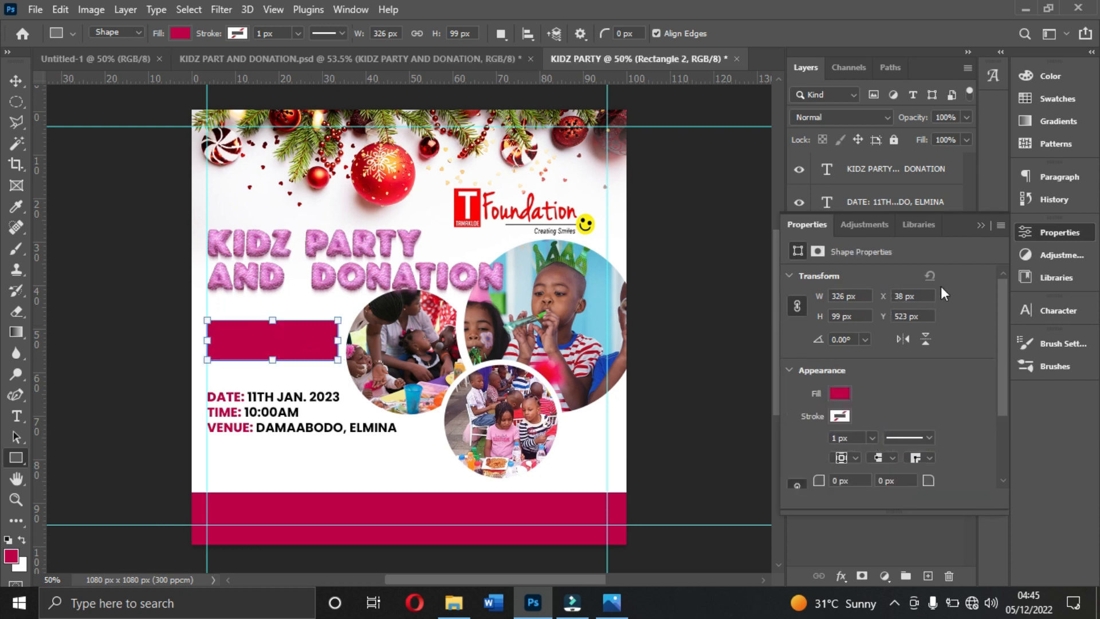
pyautogui.scroll(-3, 845, 425)
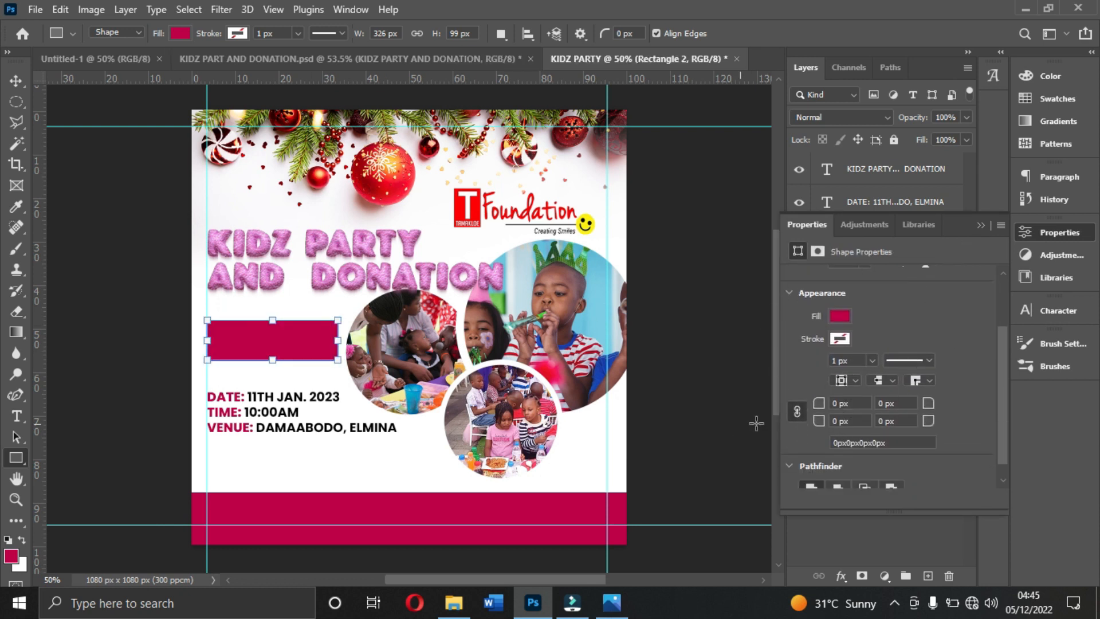
pyautogui.moveTo(819, 404); pyautogui.dragTo(828, 405)
pyautogui.press('Return')
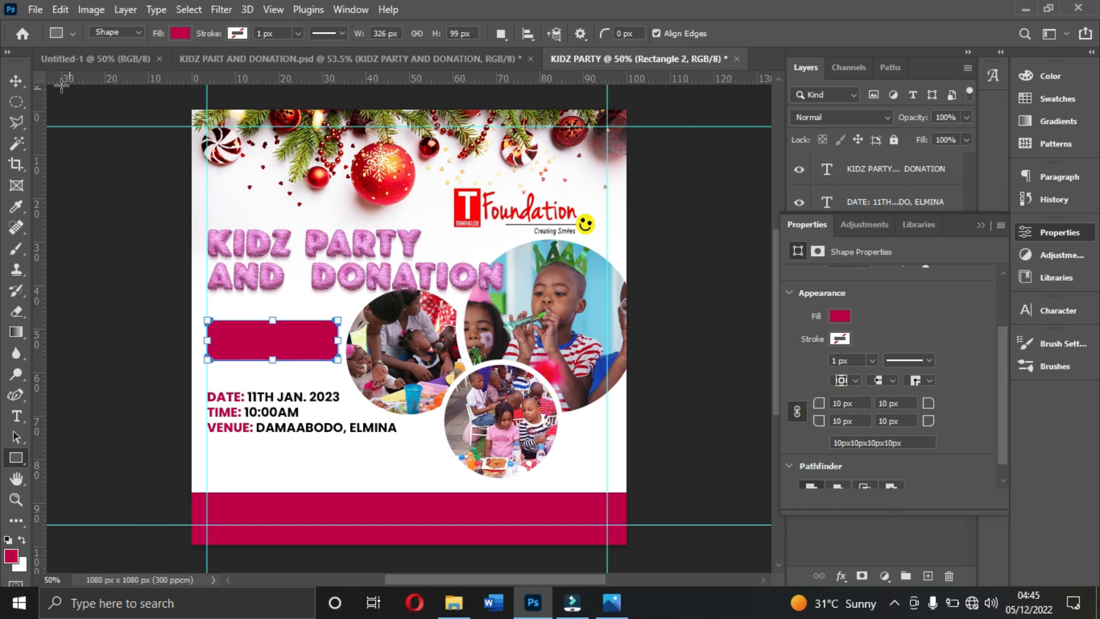
# - Set all corner radii of the crimson rectangle below the title to 12 px
pyautogui.click(15, 80)
pyautogui.click(668, 313)
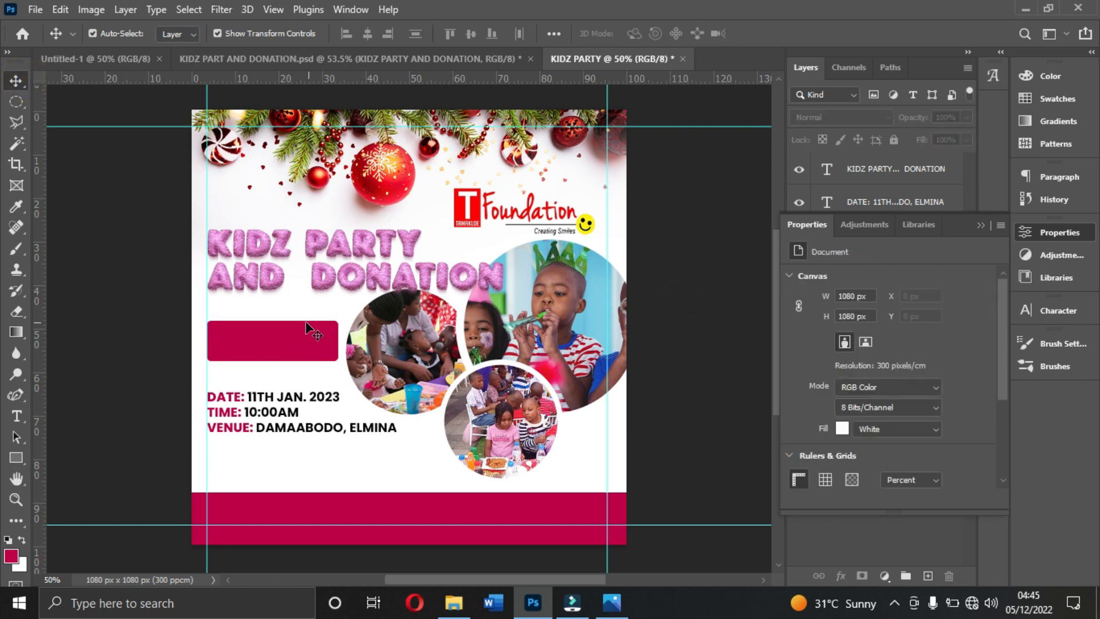
pyautogui.click(285, 341)
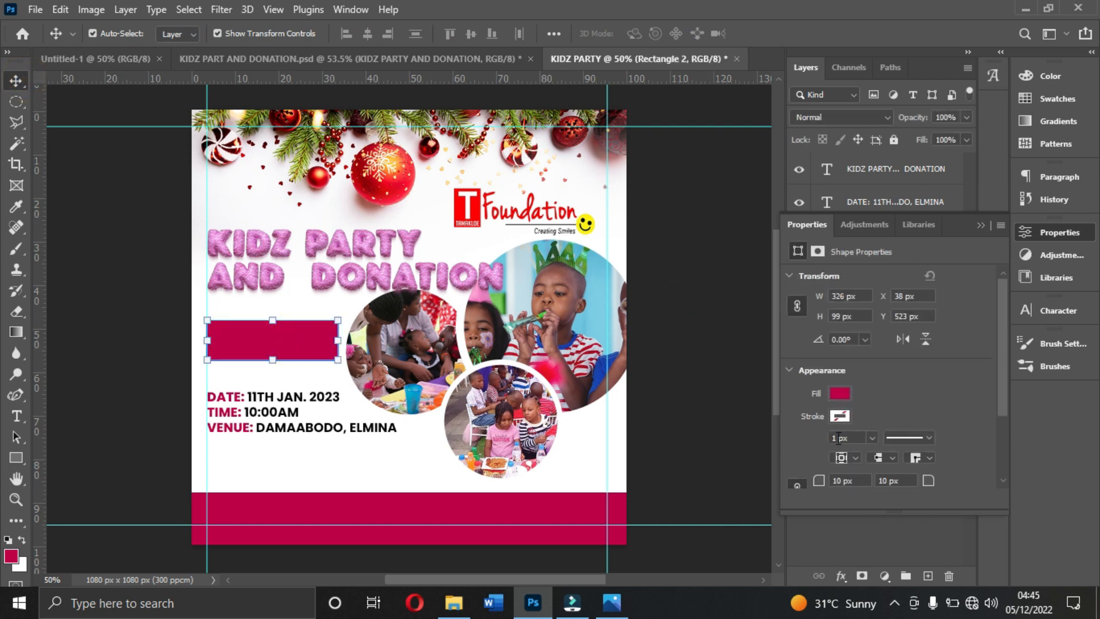
pyautogui.scroll(-1, 823, 467)
pyautogui.moveTo(818, 460); pyautogui.dragTo(820, 460)
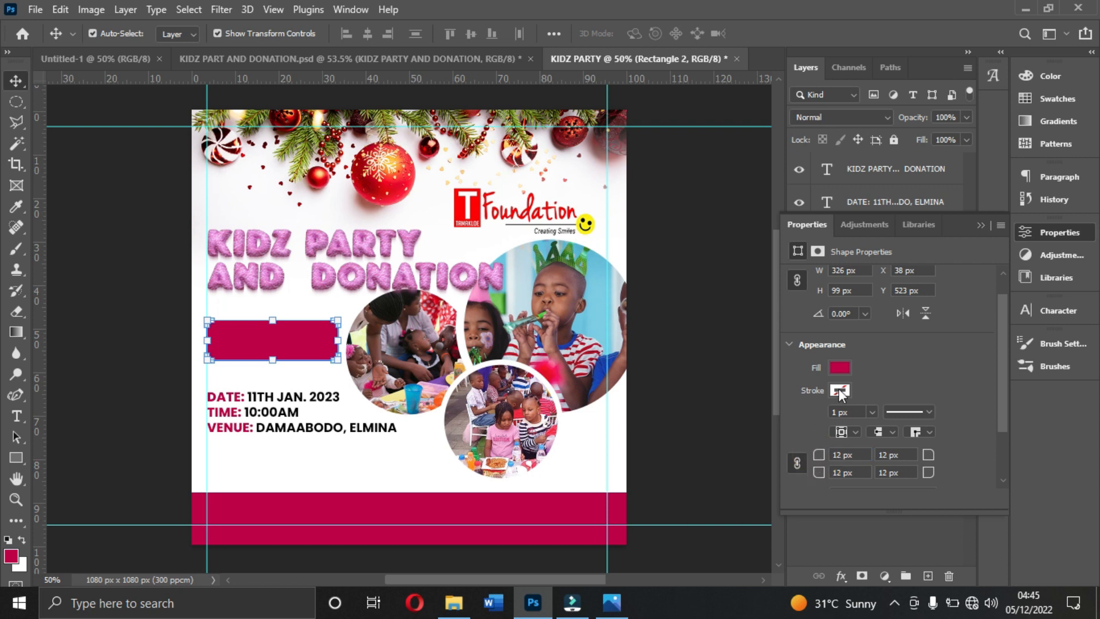
pyautogui.click(981, 226)
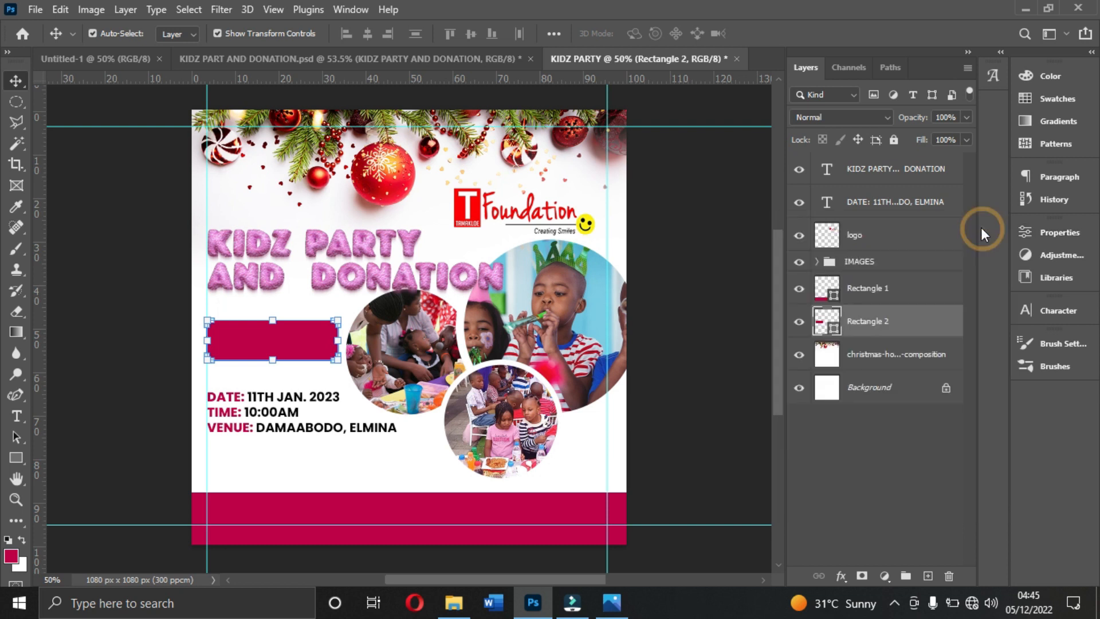
# - Lower the rounded rectangle's layer opacity to 82%
pyautogui.click(967, 117)
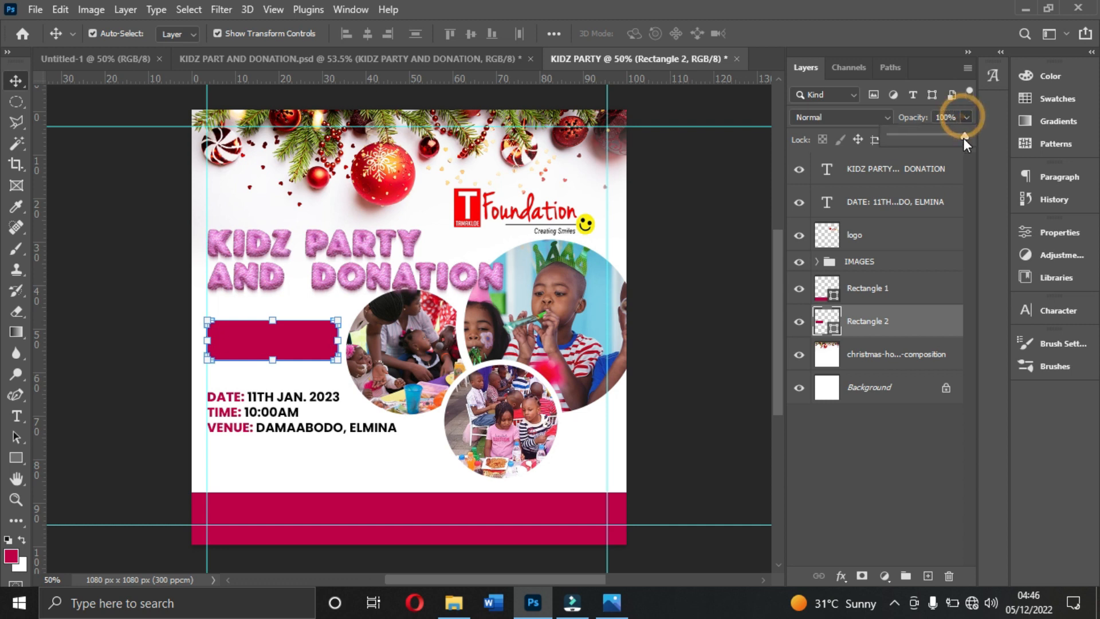
pyautogui.moveTo(966, 137); pyautogui.dragTo(952, 140)
pyautogui.click(952, 140)
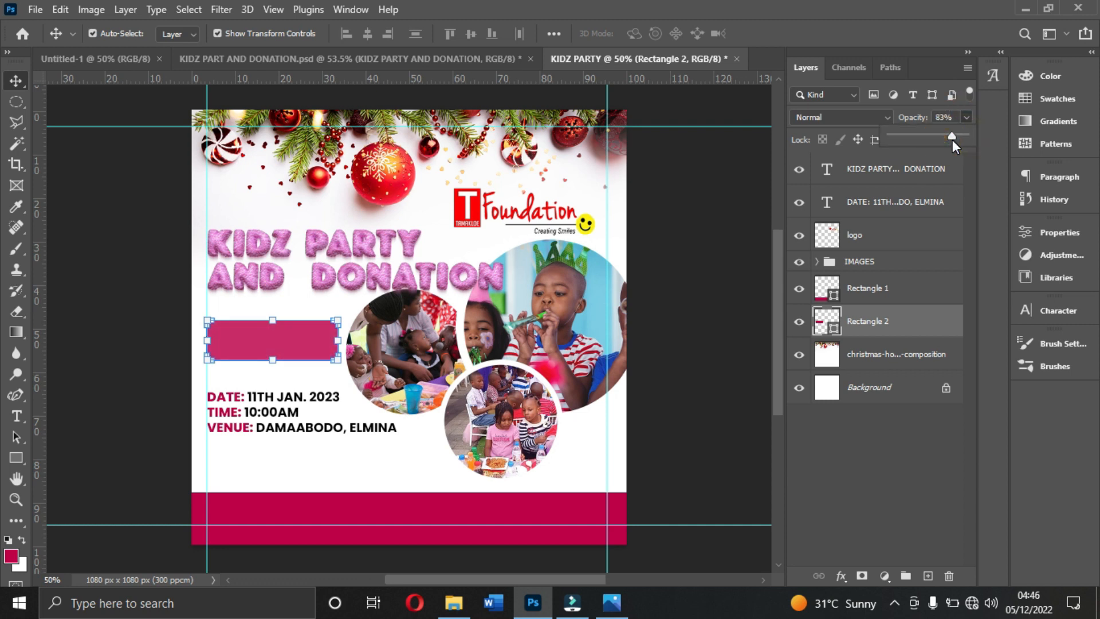
pyautogui.click(710, 238)
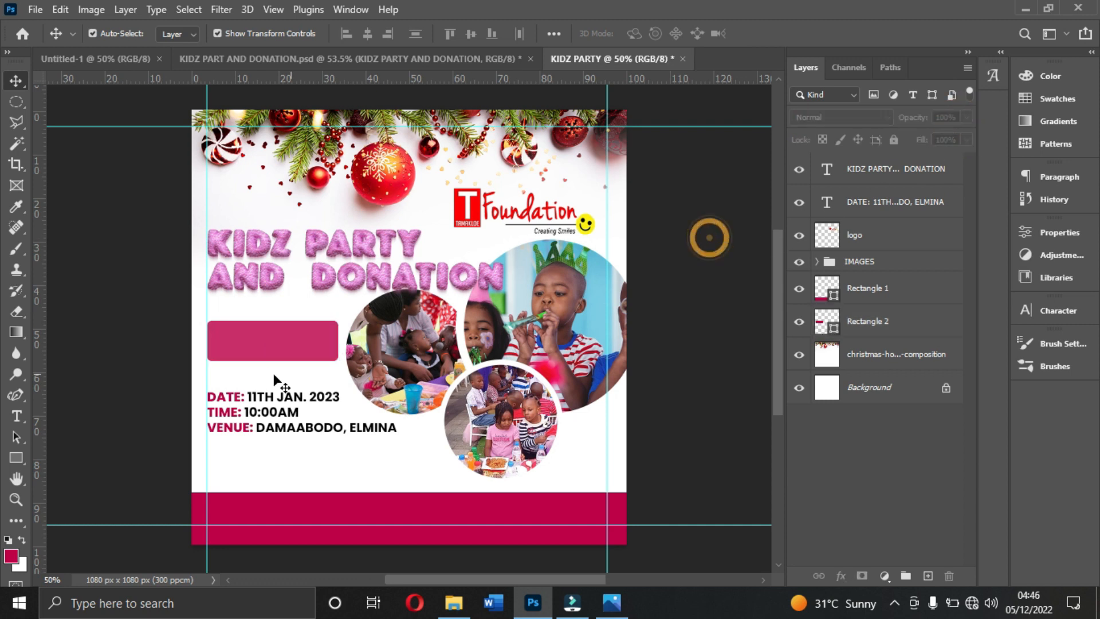
pyautogui.click(331, 342)
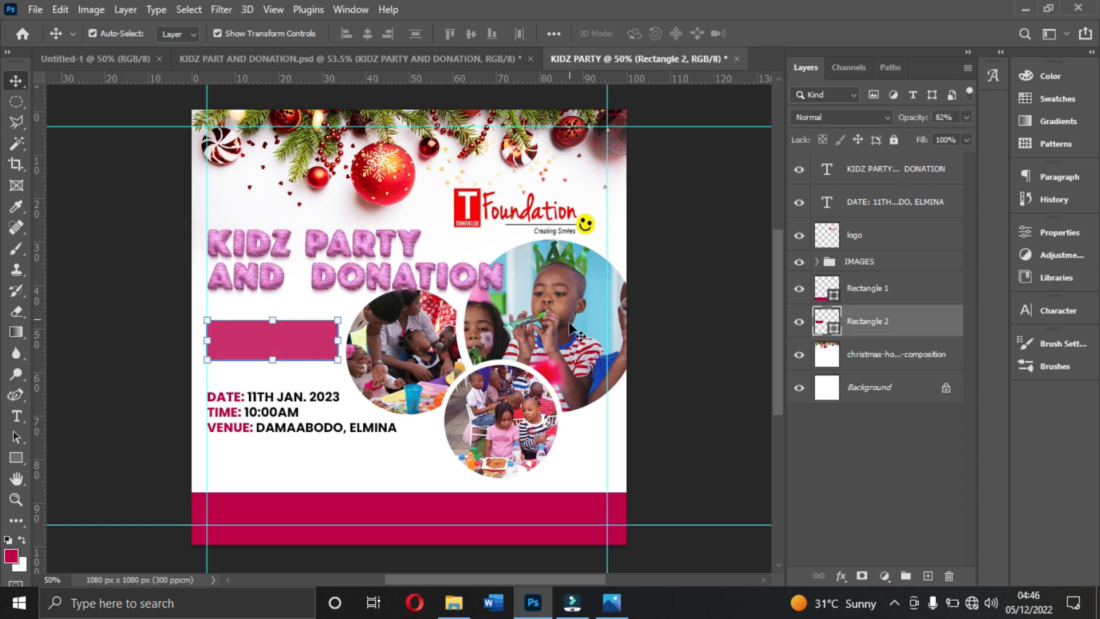
# - Duplicate the date, time and venue text block and move the copy up onto the rounded rectangle
pyautogui.click(283, 424)
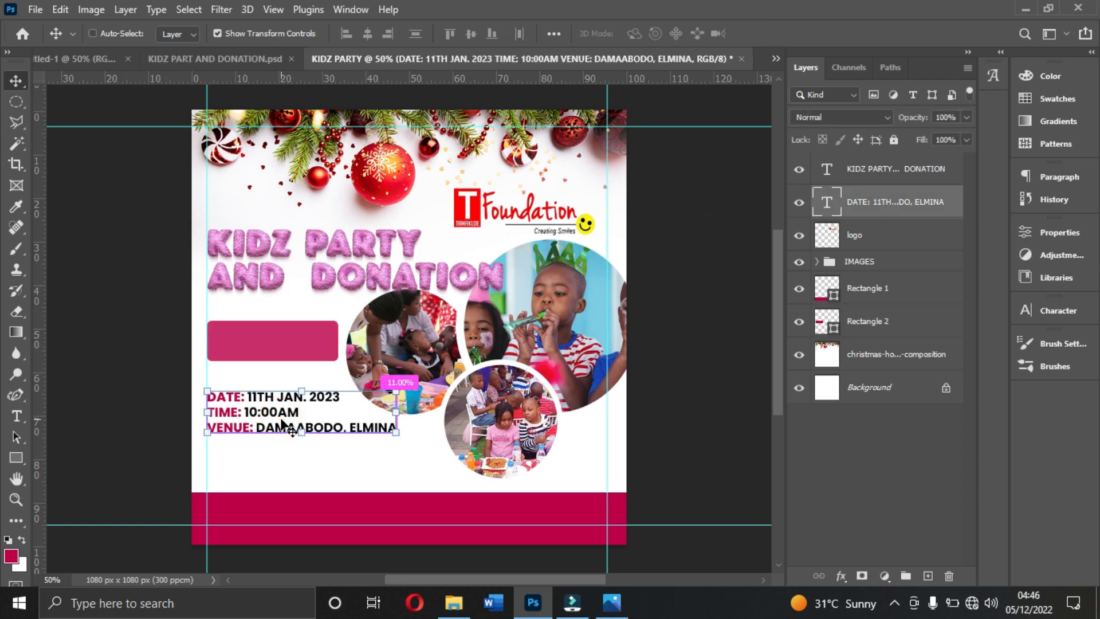
pyautogui.hotkey('ctrl', 'j')
pyautogui.moveTo(282, 423); pyautogui.dragTo(304, 355)
# - Replace the copied text with "It's a give" and "back to society New Year" on two lines, following the reference flyer's tagline
pyautogui.doubleClick(291, 350)
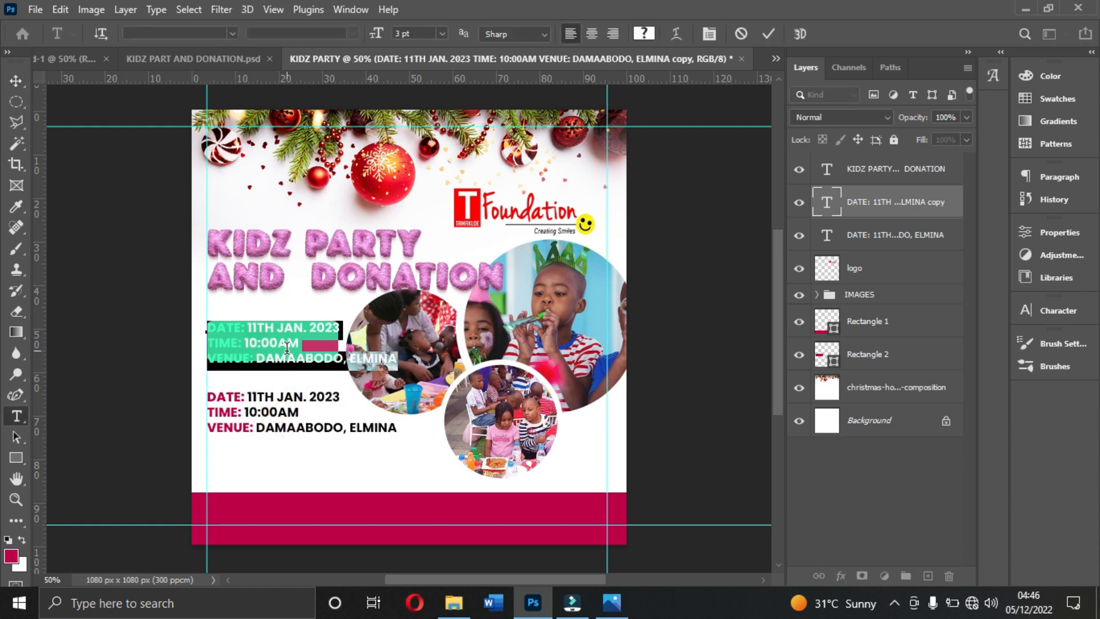
pyautogui.click(604, 607)
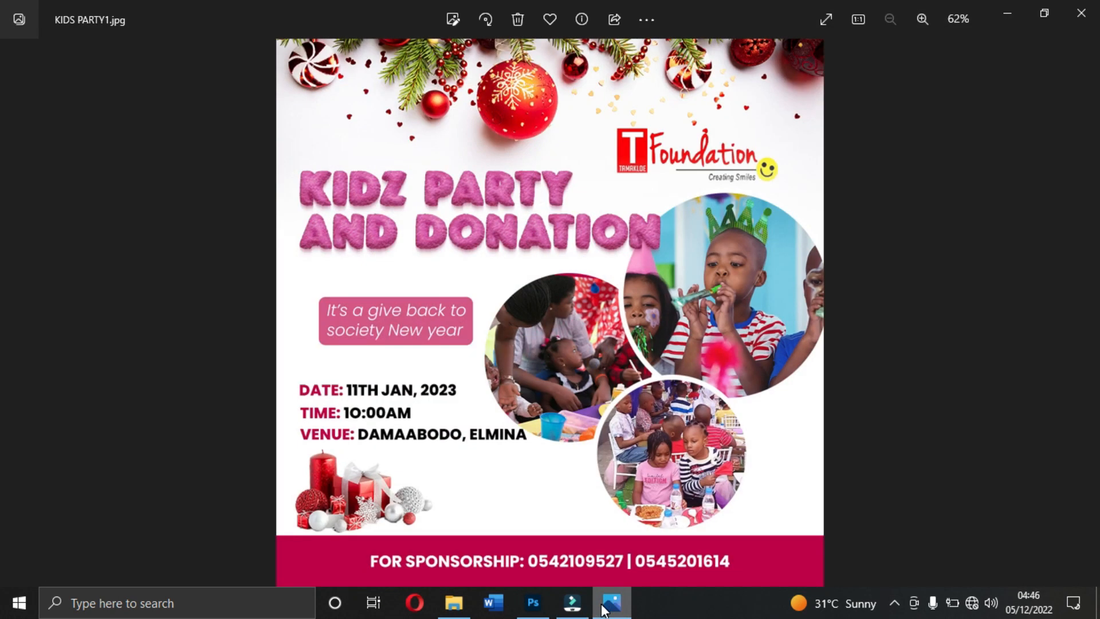
pyautogui.click(608, 605)
pyautogui.write("It's")
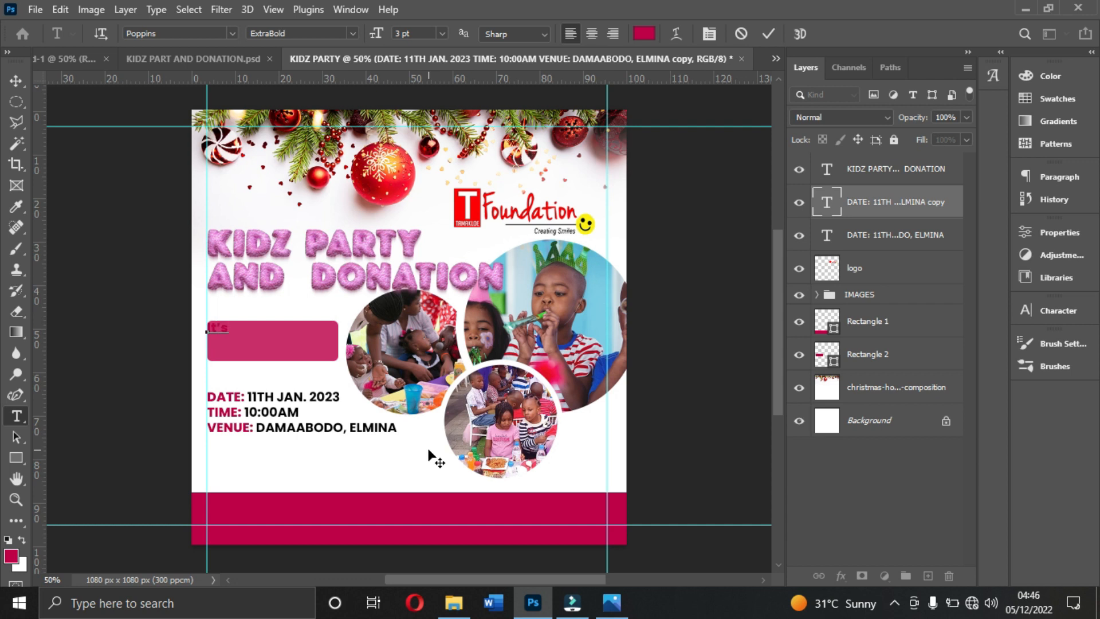
pyautogui.write(' a give')
pyautogui.press('Return')
pyautogui.write('back to s')
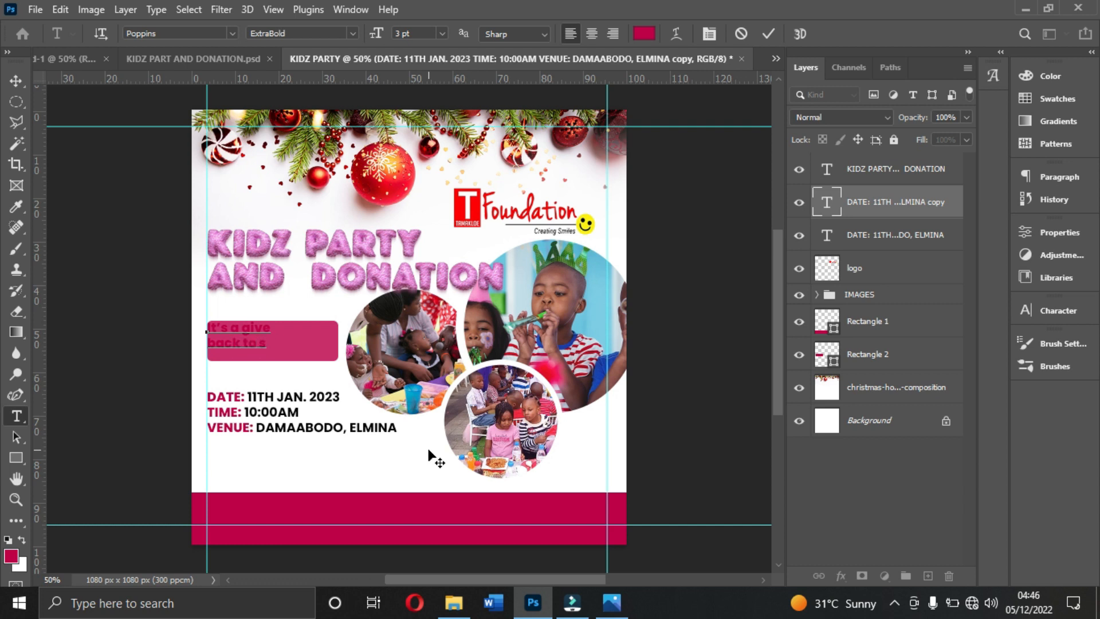
pyautogui.write('p')
pyautogui.write('ociety New Year')
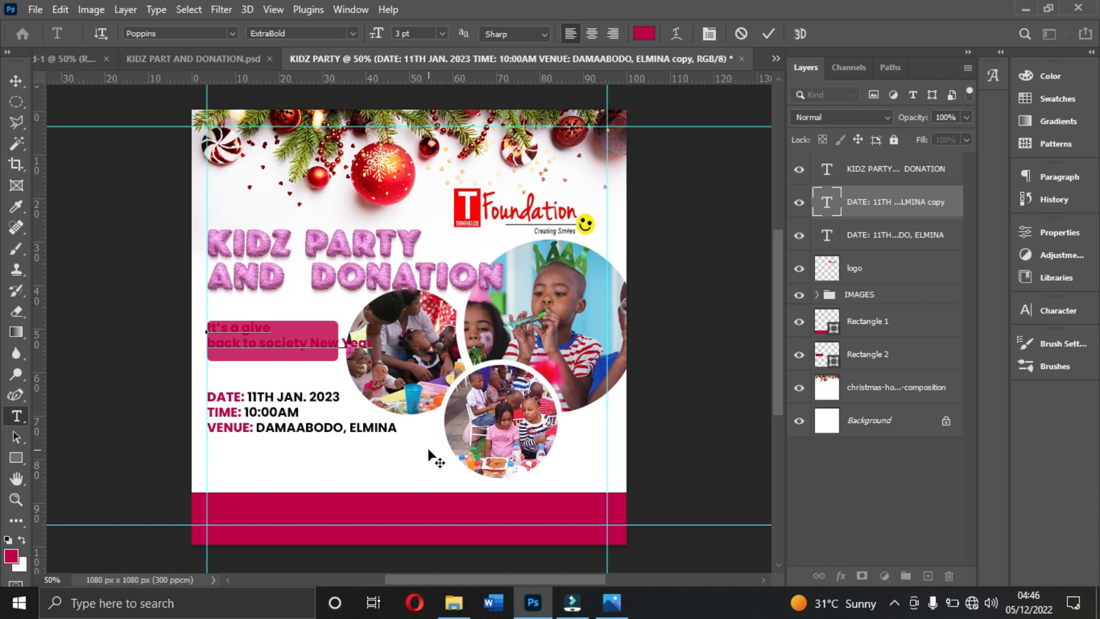
# - Rebreak the tagline so it reads "It's a give back to" on the first line and "society New Year" on the second
pyautogui.press('Delete')
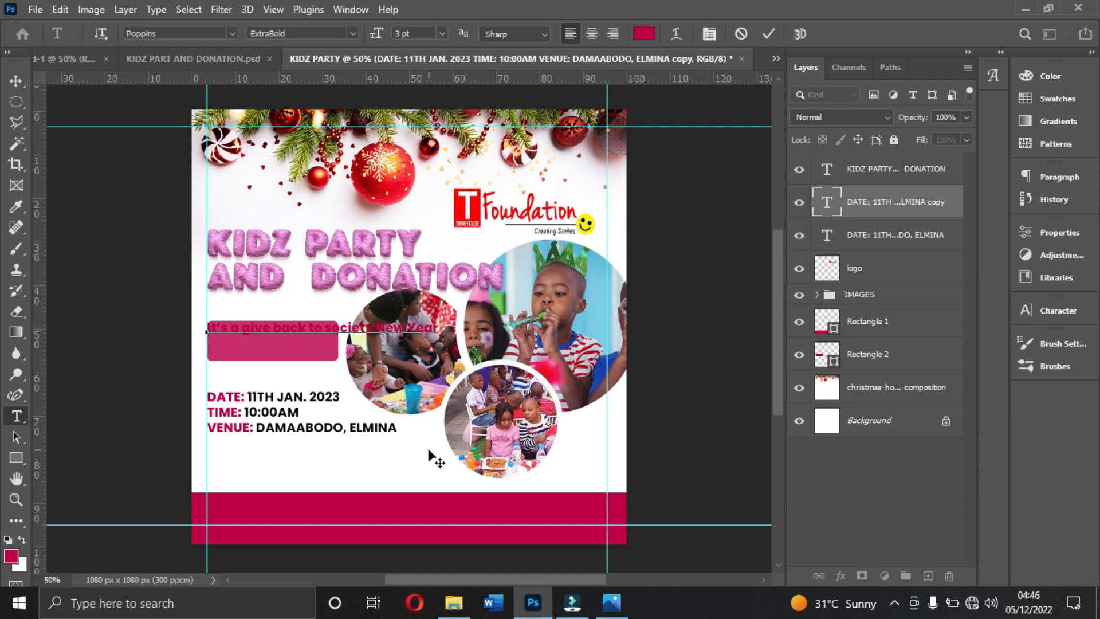
pyautogui.press('Return')
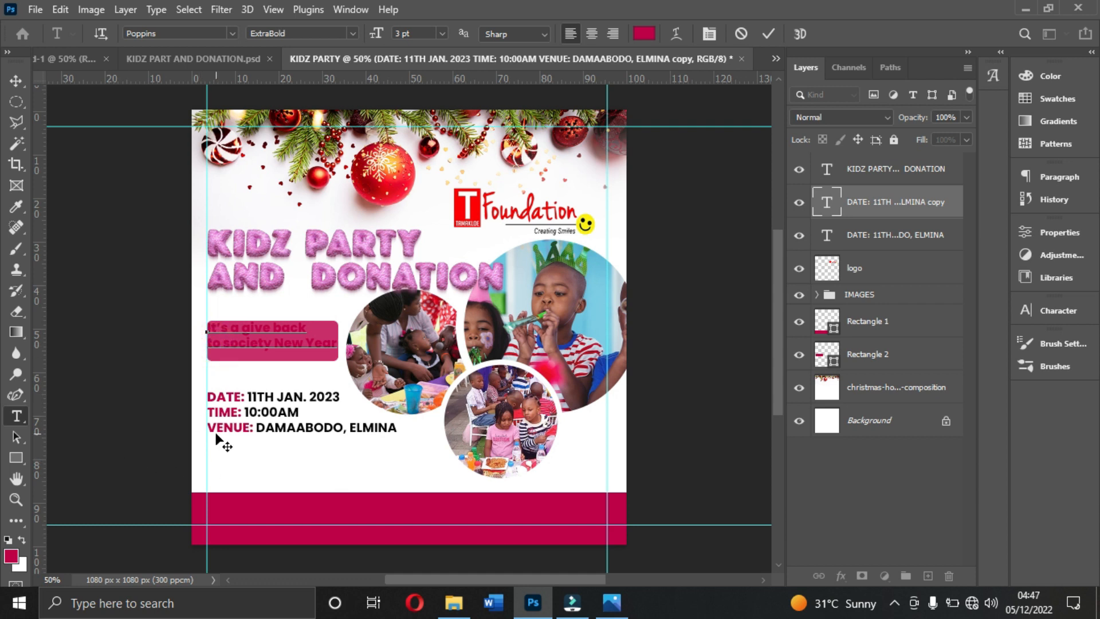
pyautogui.press('Delete')
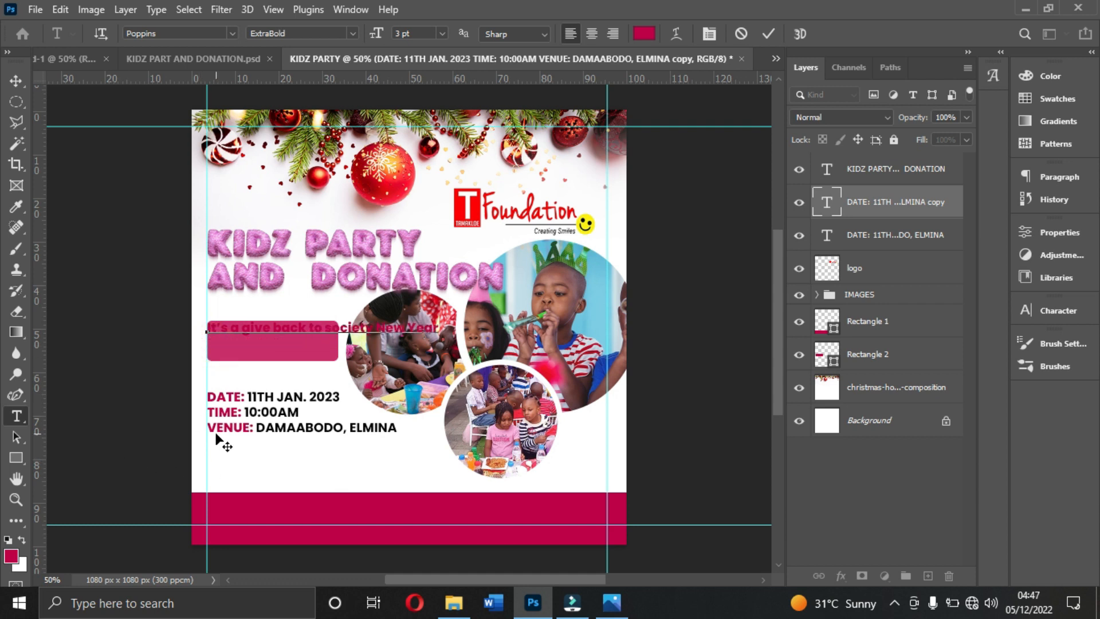
pyautogui.press('Return')
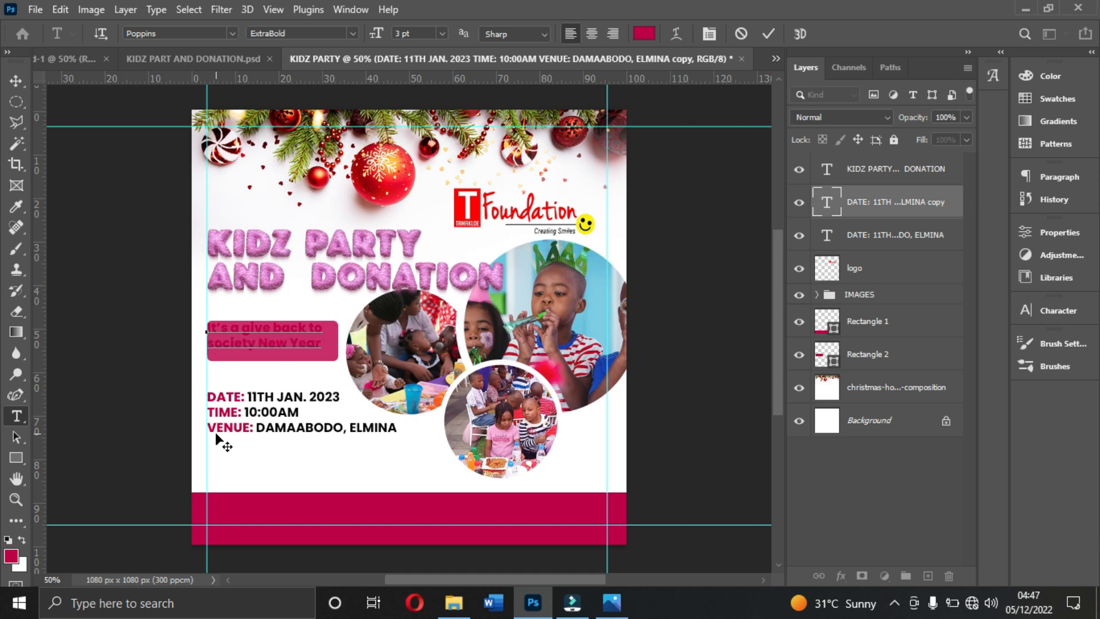
pyautogui.click(767, 35)
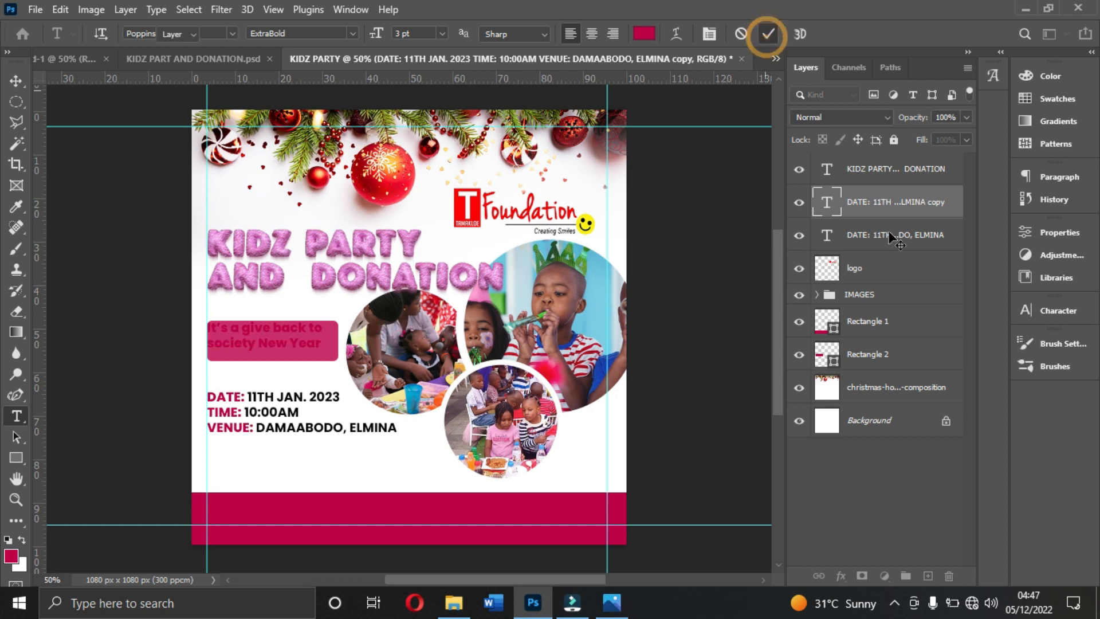
pyautogui.press('v')
# - Set the tagline's font style to Regular and its text colour to white (ffffff)
pyautogui.click(1050, 306)
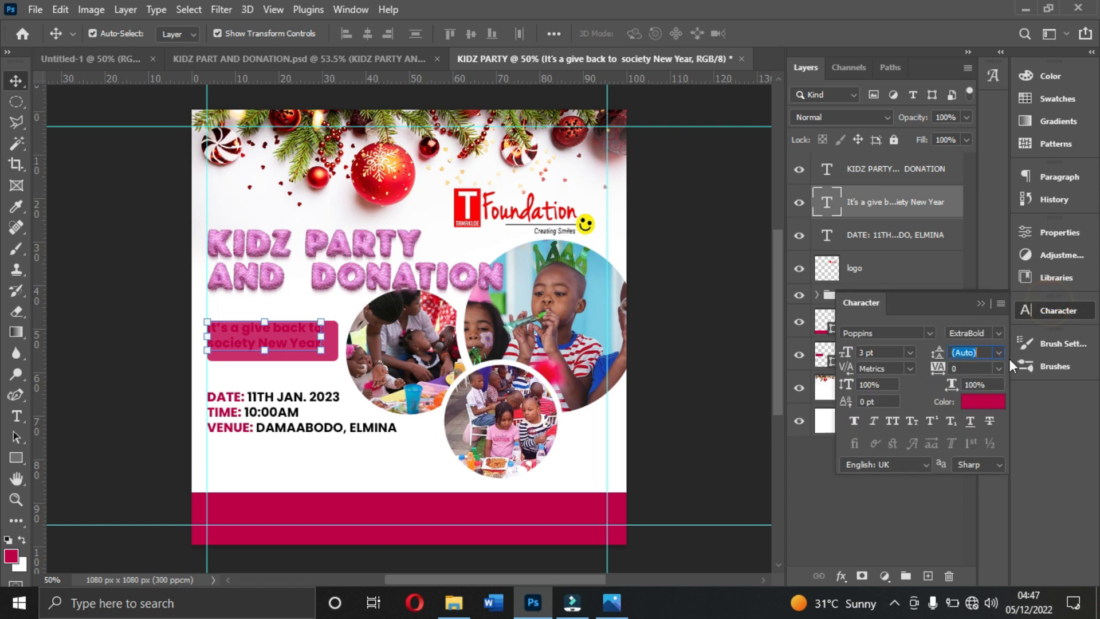
pyautogui.click(996, 333)
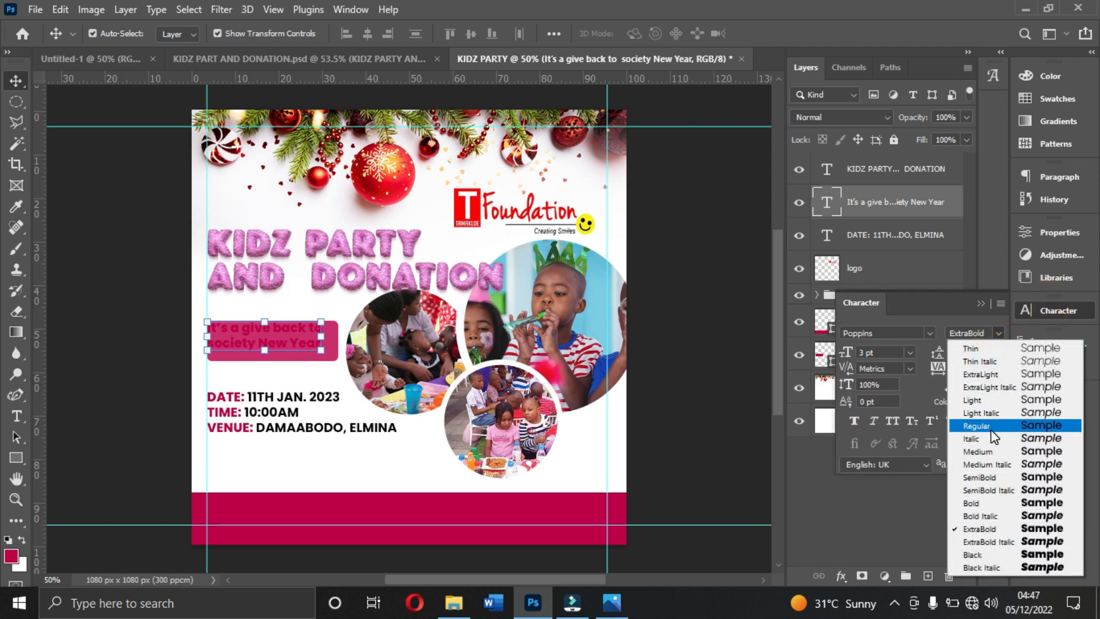
pyautogui.click(991, 428)
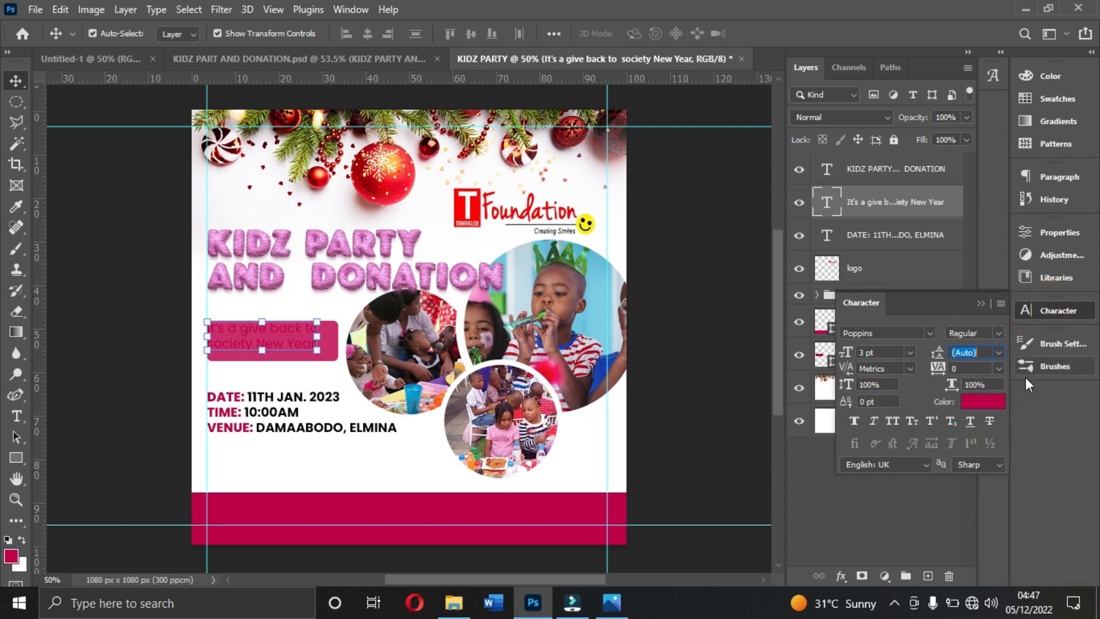
pyautogui.click(994, 403)
pyautogui.write('ffffff')
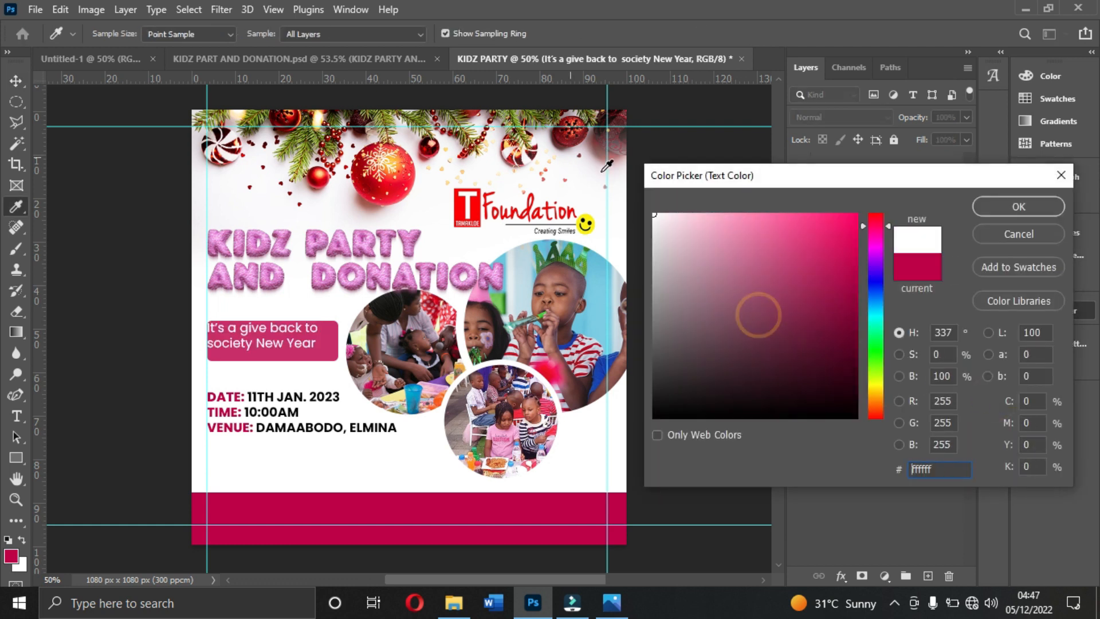
pyautogui.click(1036, 204)
# - Centre the tagline inside the rounded crimson rectangle and set its font style to Light Italic
pyautogui.press('v')
pyautogui.moveTo(297, 337); pyautogui.dragTo(306, 342)
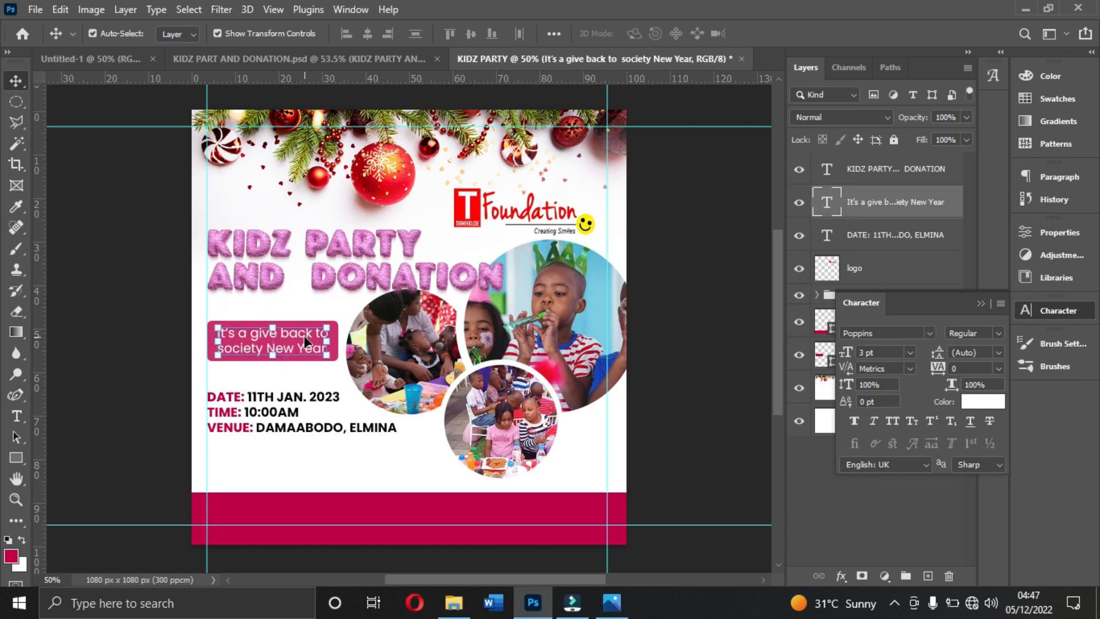
pyautogui.click(1002, 331)
pyautogui.click(995, 419)
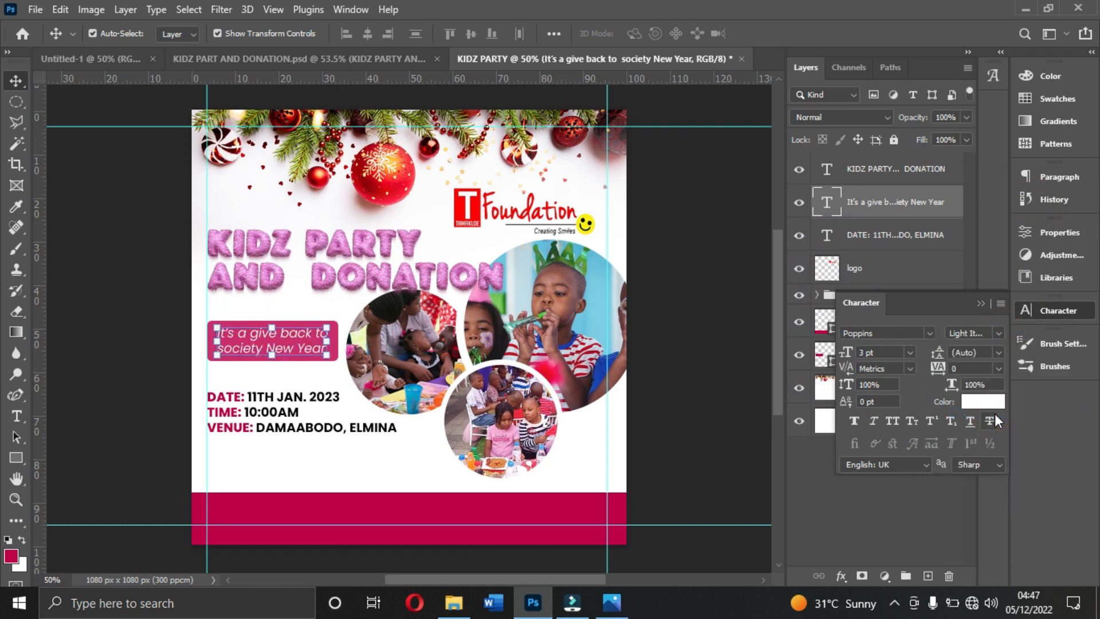
pyautogui.click(749, 359)
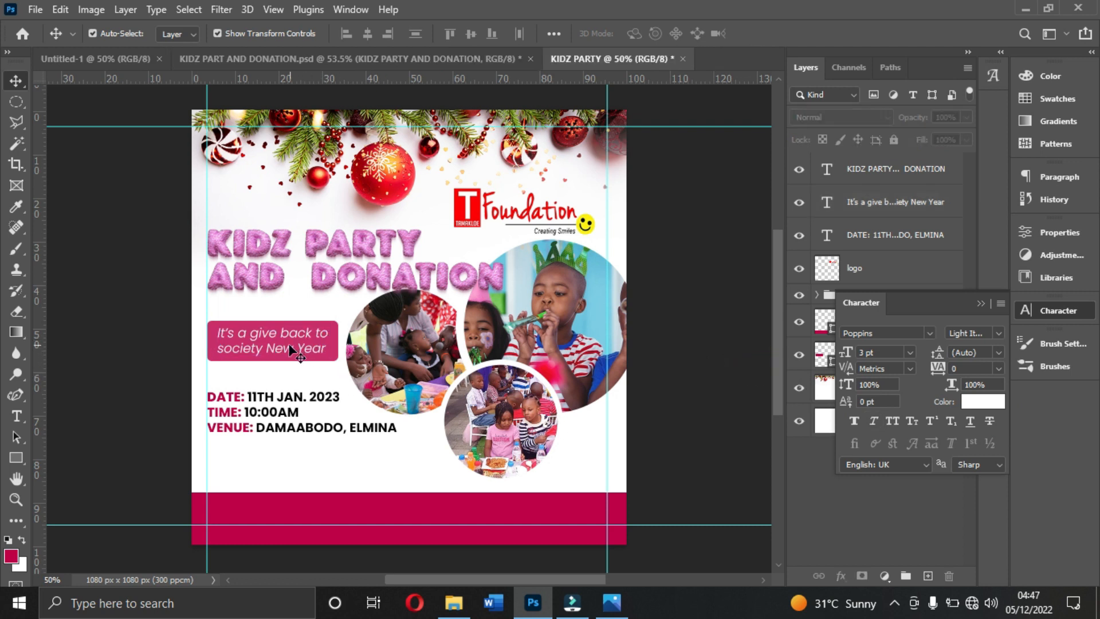
# - Nudge the date, time and venue text block up slightly
pyautogui.click(333, 252)
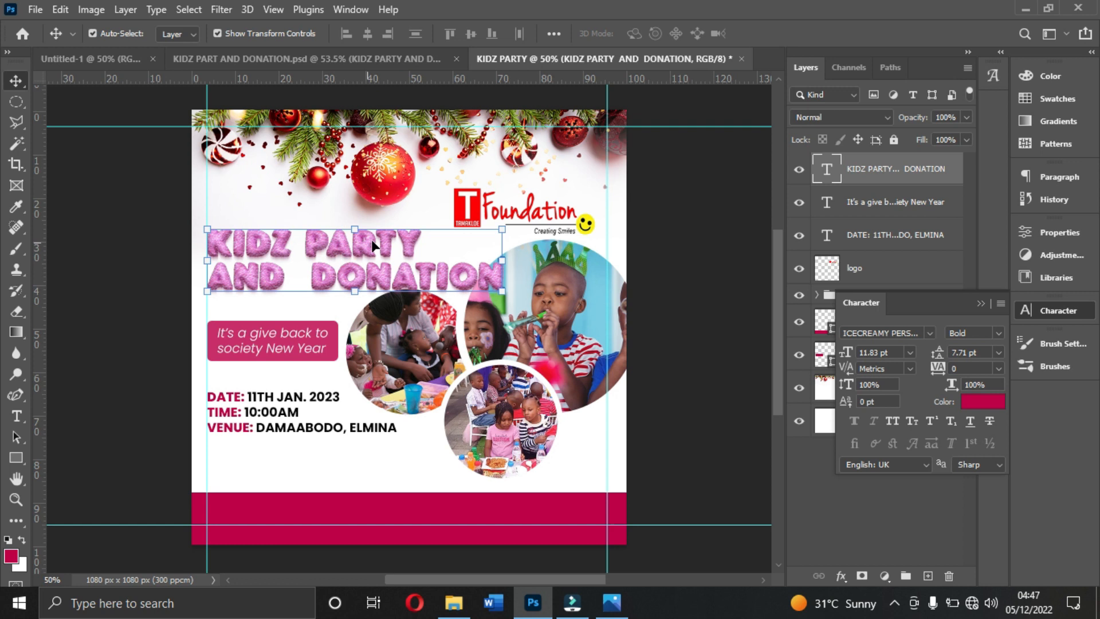
pyautogui.click(282, 428)
pyautogui.moveTo(273, 414); pyautogui.dragTo(273, 411)
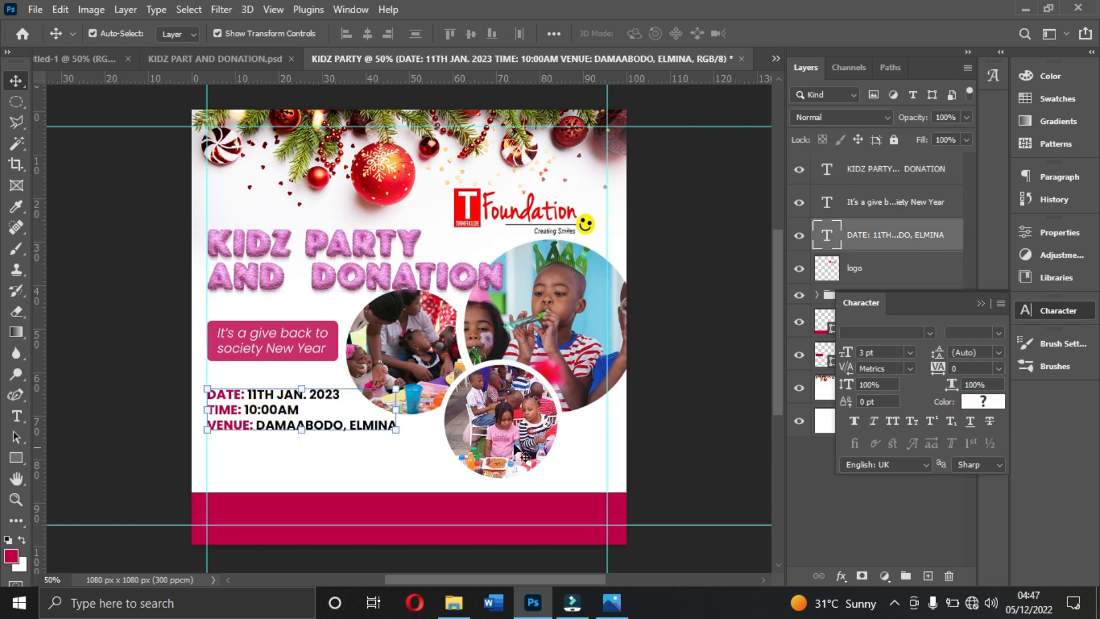
# - Draw a crimson rectangle about 787 × 201 px on a layer above the title, covering both title lines
pyautogui.click(417, 277)
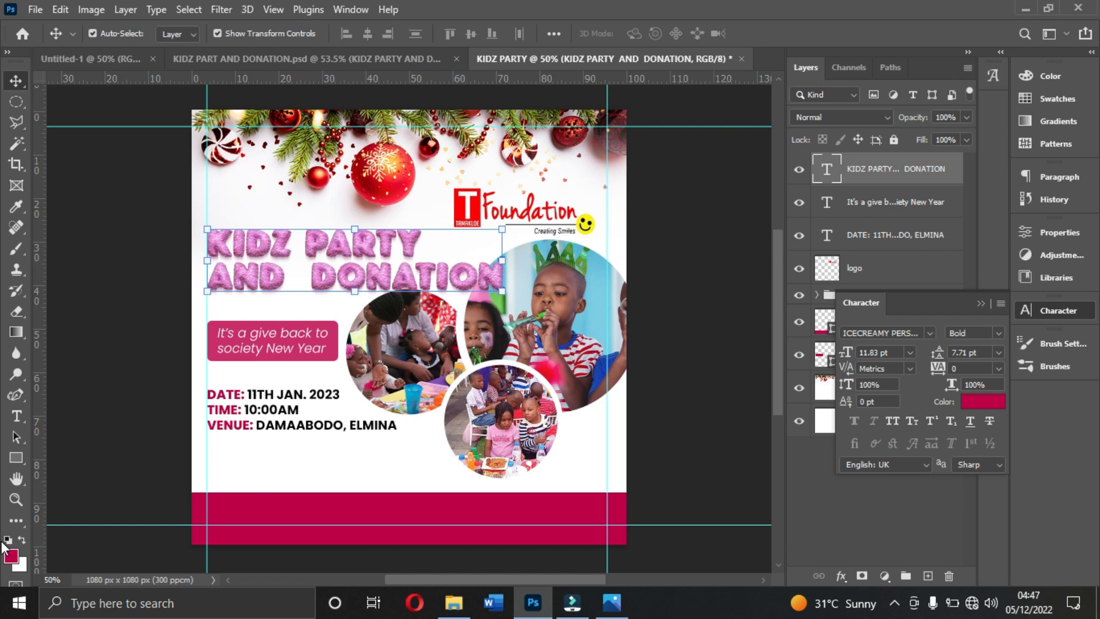
pyautogui.click(18, 456)
pyautogui.moveTo(197, 210); pyautogui.dragTo(514, 285)
pyautogui.moveTo(355, 282); pyautogui.dragTo(354, 291)
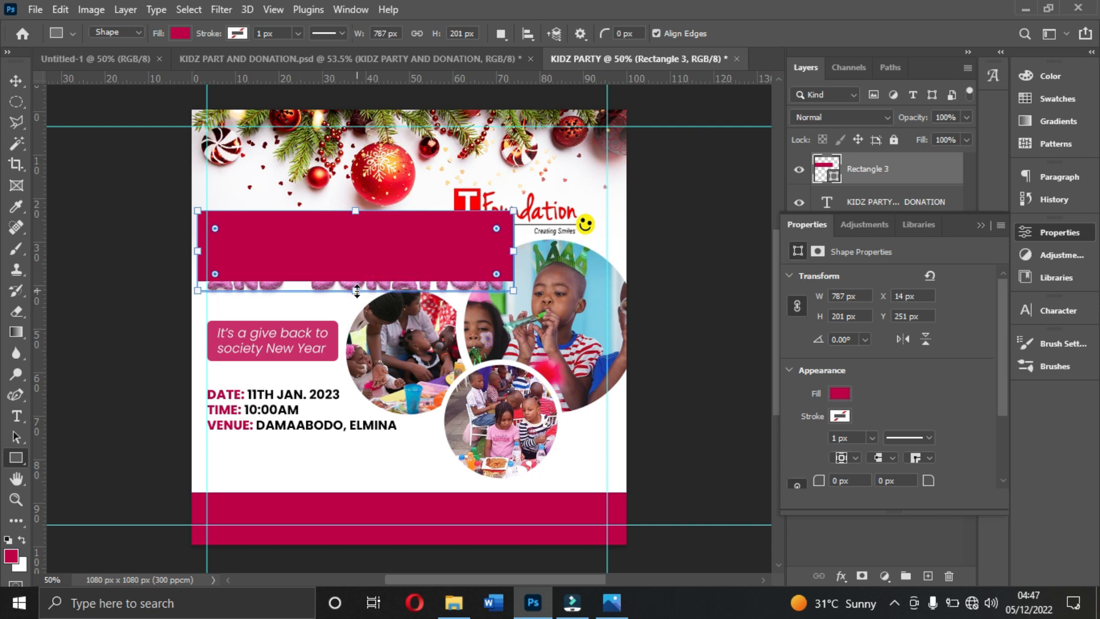
pyautogui.click(981, 226)
# - Clip the new crimson rectangle to the KIDZ PARTY AND DONATION title layer
pyautogui.rightClick(904, 174)
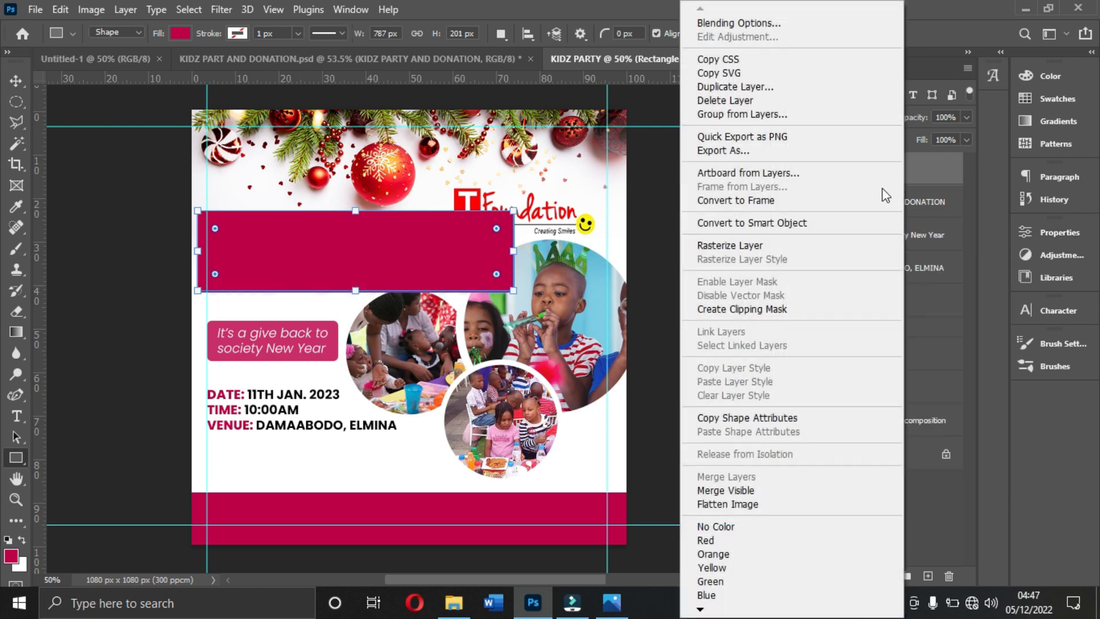
pyautogui.click(751, 309)
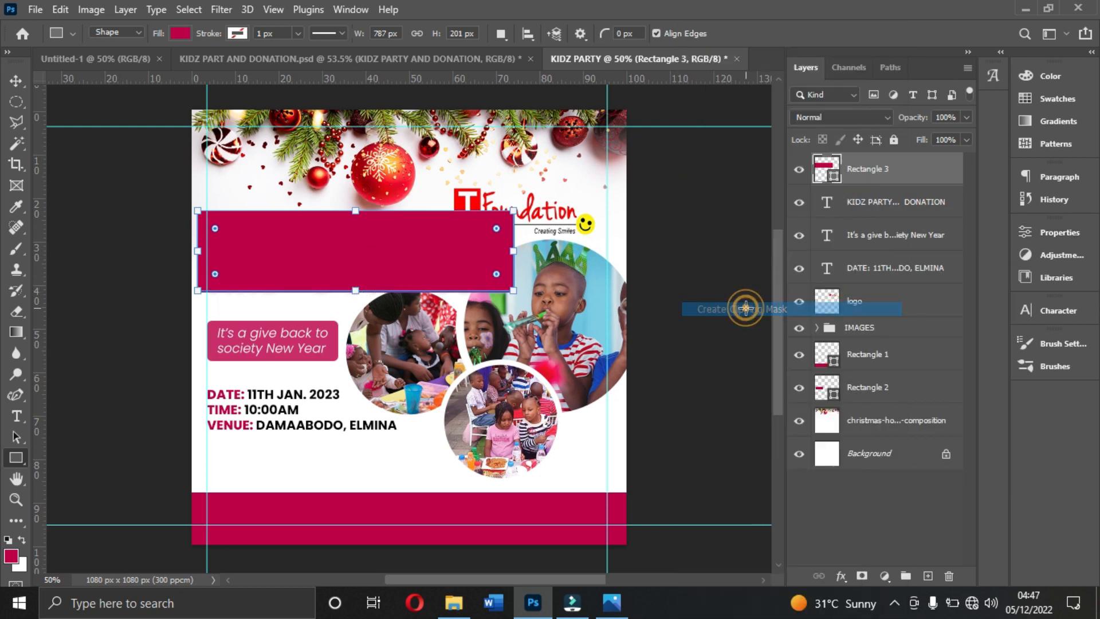
pyautogui.click(17, 81)
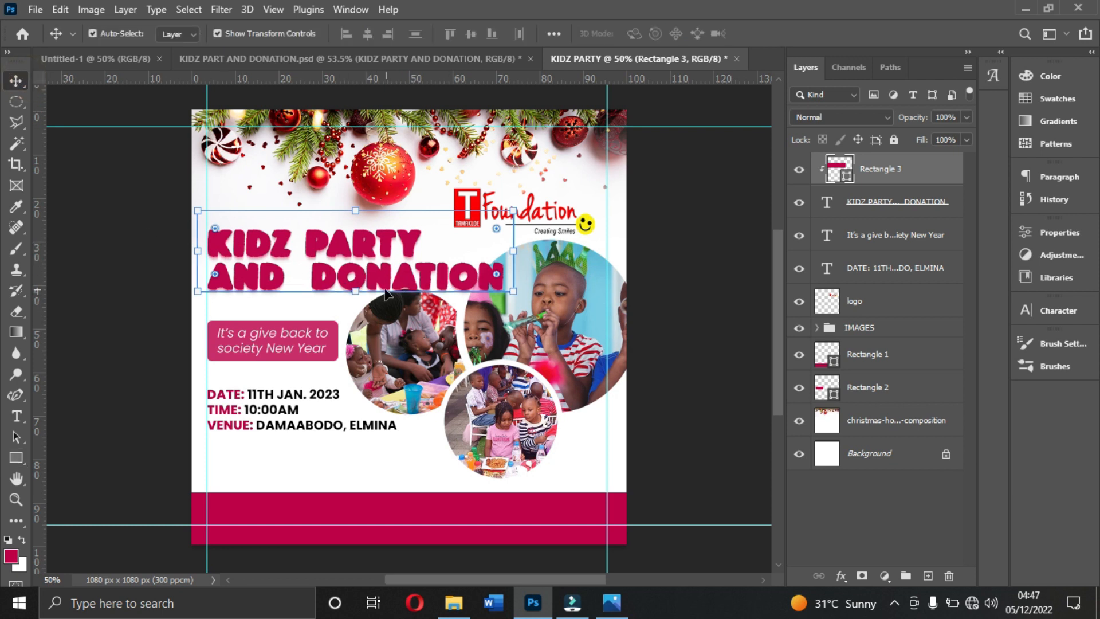
# - Lower the clipped rectangle's layer opacity to about half
pyautogui.click(966, 118)
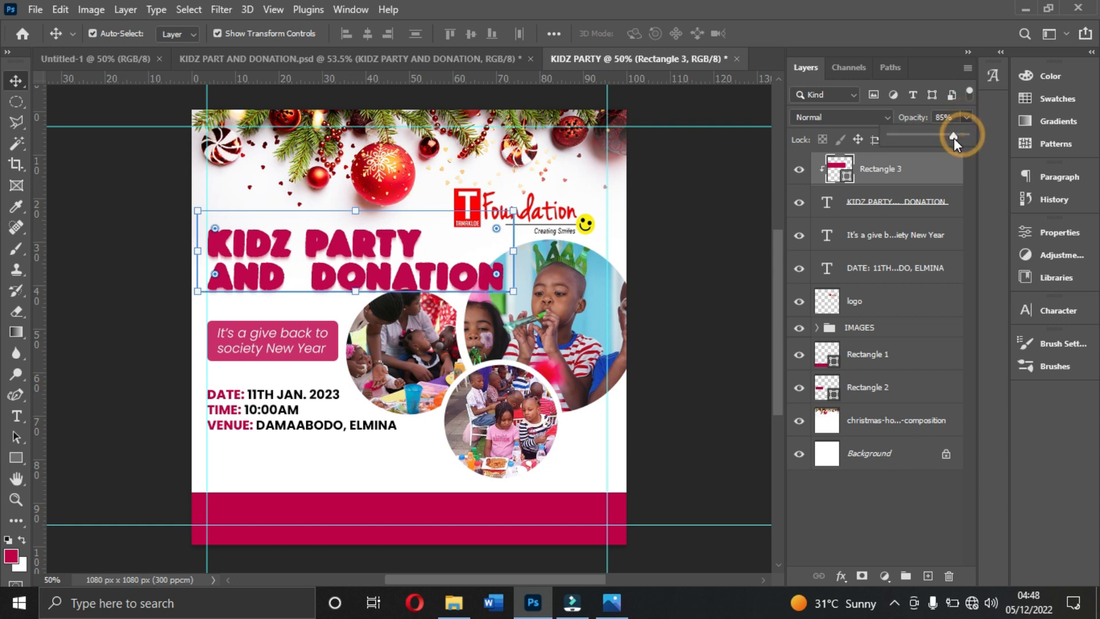
pyautogui.moveTo(939, 140); pyautogui.dragTo(931, 142)
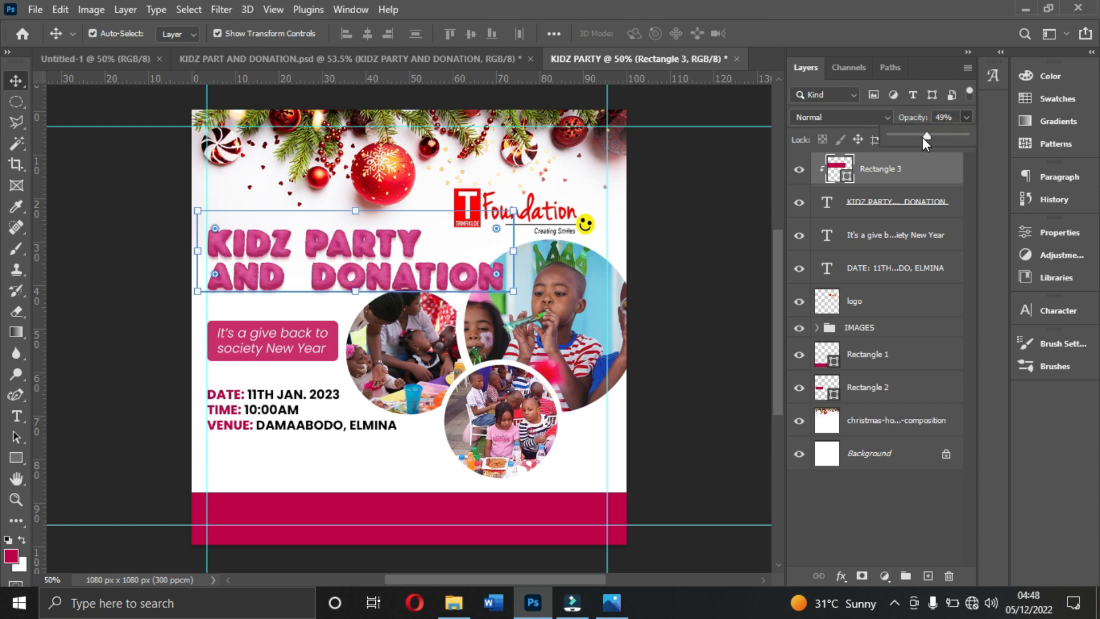
pyautogui.moveTo(922, 137); pyautogui.dragTo(920, 136)
pyautogui.press('Up')
pyautogui.press('Up')
pyautogui.click(711, 215)
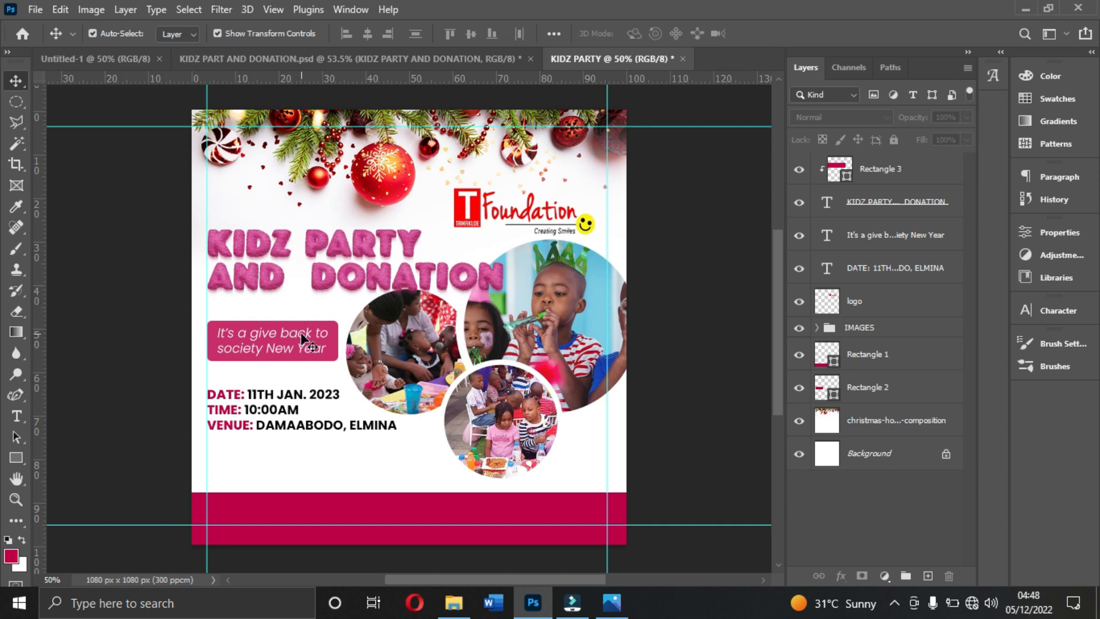
# - Nudge the date, time and venue text up slightly and shift the crimson footer bar down a little
pyautogui.moveTo(263, 416); pyautogui.dragTo(262, 412)
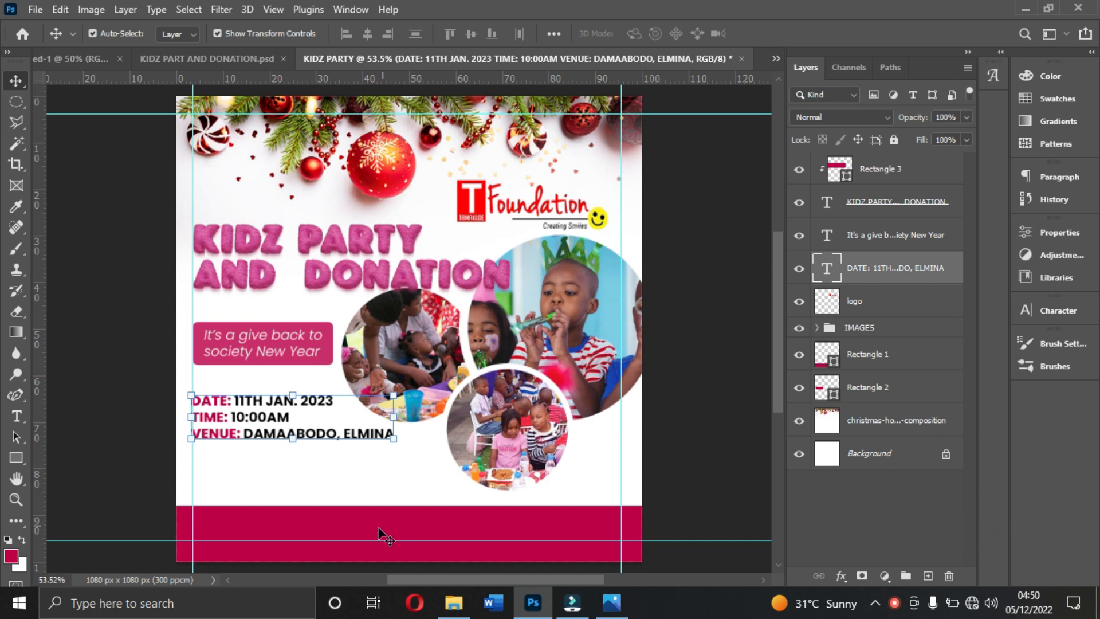
pyautogui.moveTo(418, 520)
pyautogui.mouseDown()
pyautogui.moveTo(418, 498)
pyautogui.moveTo(413, 530)
pyautogui.mouseUp()
# - Duplicate the date, time and venue text block and place the copy on the crimson footer bar
pyautogui.click(290, 418)
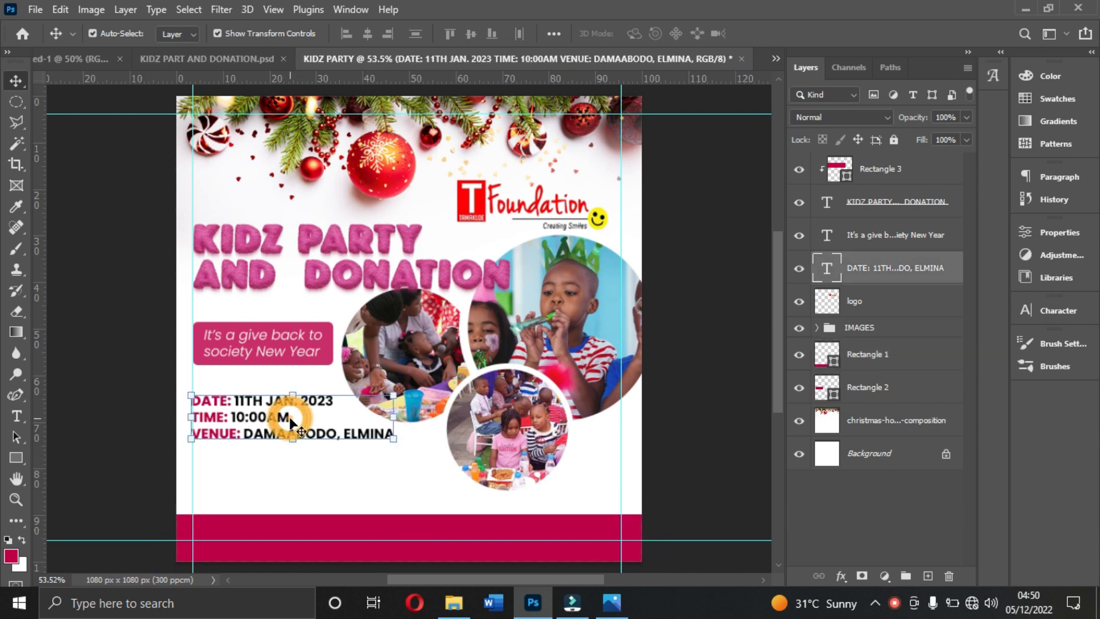
pyautogui.moveTo(290, 418); pyautogui.dragTo(384, 536)
# - Replace the footer copy's text with "FOR SPONSORSHIP:"
pyautogui.doubleClick(381, 526)
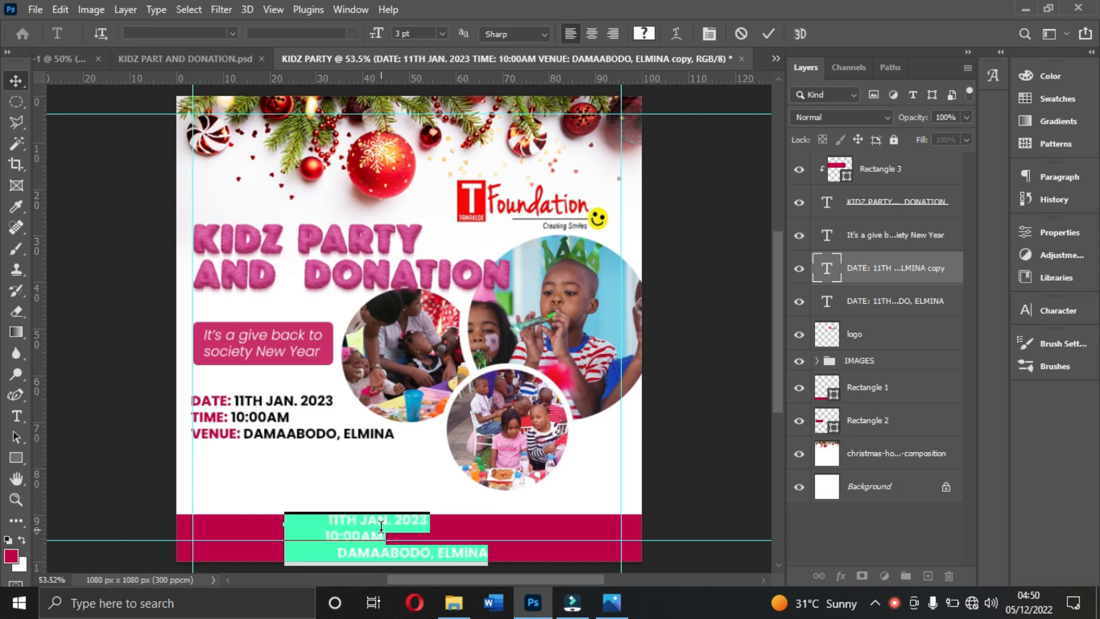
pyautogui.press('BackSpace')
pyautogui.write('FOR SPONSO')
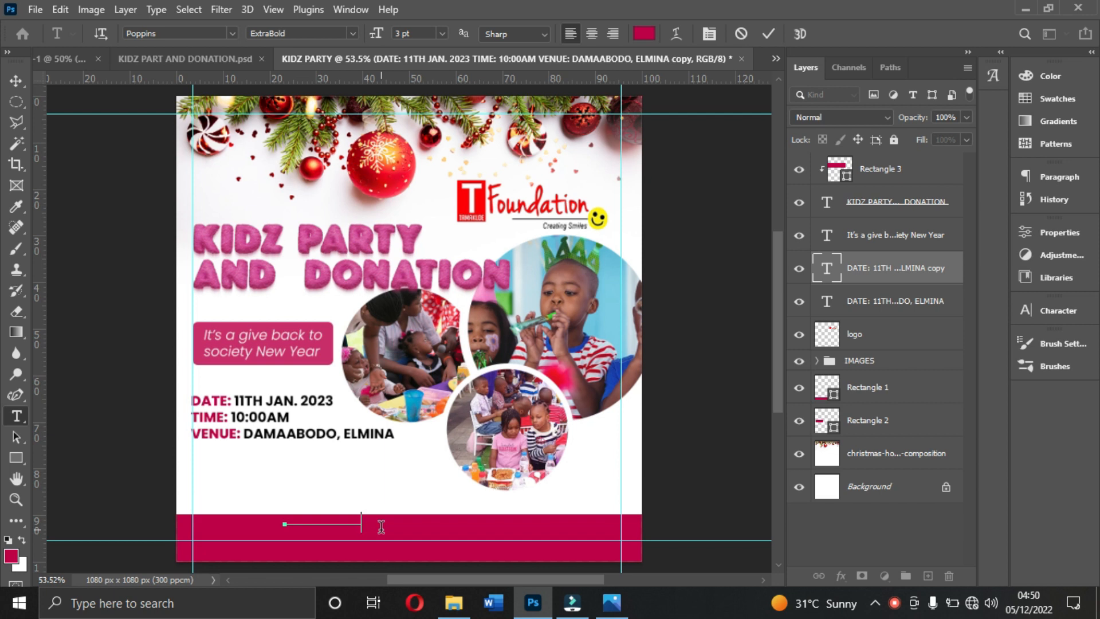
pyautogui.press('Left')
pyautogui.press('Left')
pyautogui.press('Left')
pyautogui.press('Left')
pyautogui.press('Left')
pyautogui.press('Left')
pyautogui.press('Left')
pyautogui.press('Left')
pyautogui.press('Left')
pyautogui.write('FOR SPONSORSHIPI')
# - Check the reference flyer and add the two sponsorship phone numbers, separated by a vertical bar, to the footer text
pyautogui.click(613, 603)
pyautogui.click(616, 605)
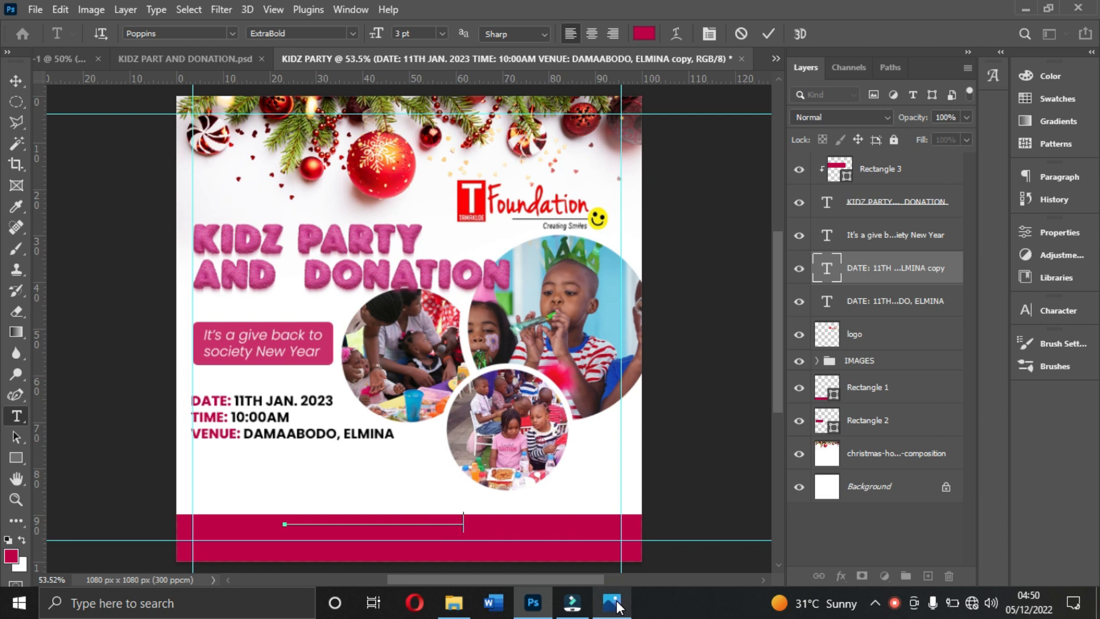
pyautogui.write('15027')
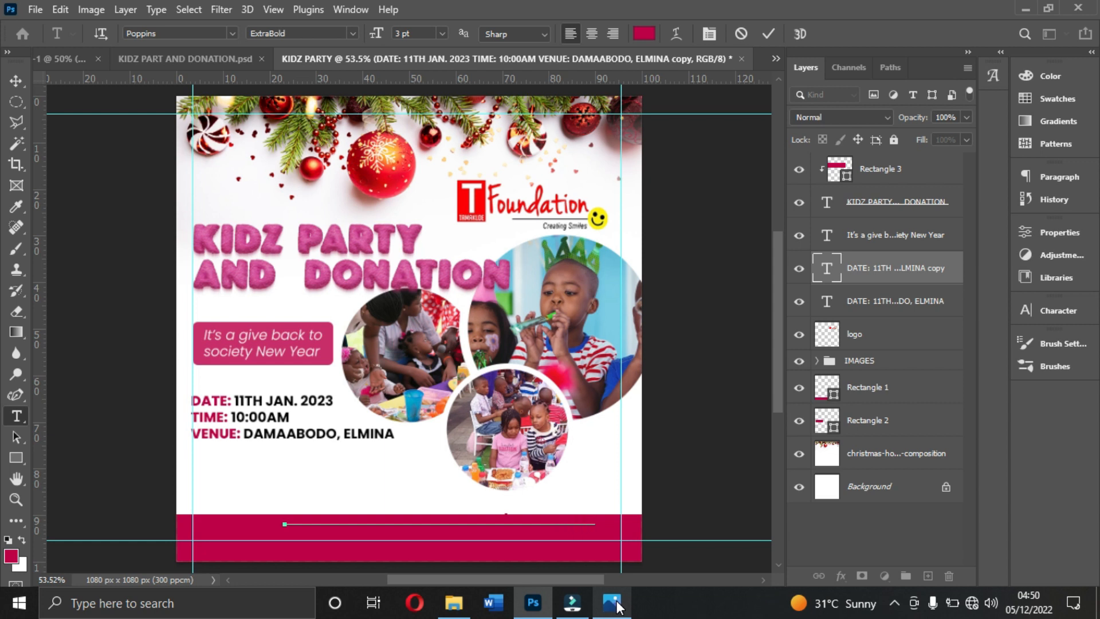
pyautogui.click(768, 34)
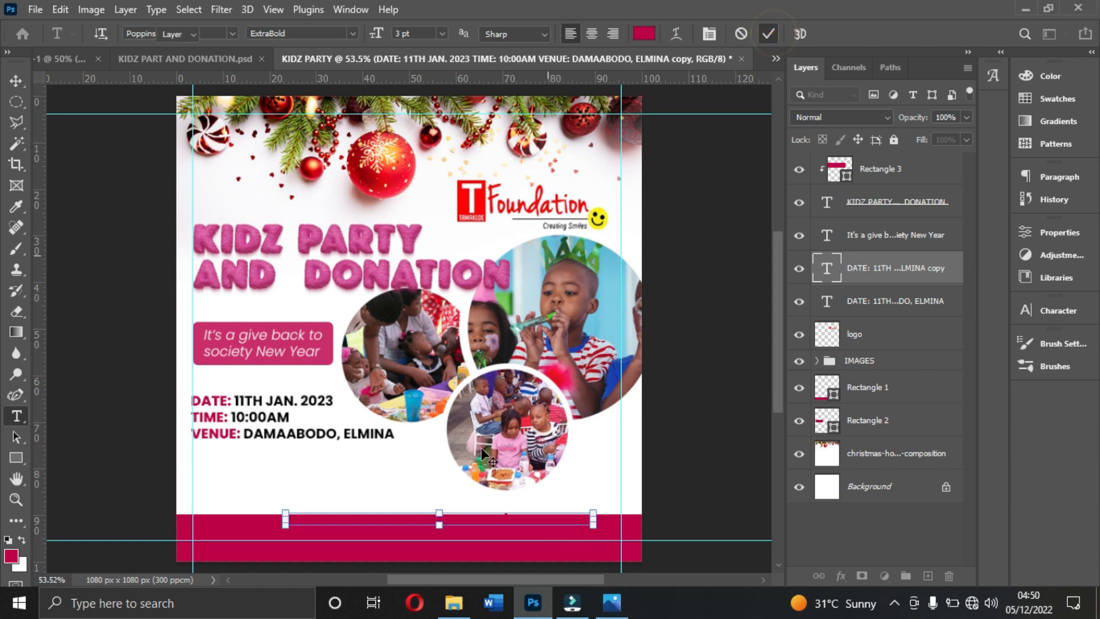
# - Move the sponsorship line down to the middle height of the footer bar and set its colour to white (ffffff)
pyautogui.press('v')
pyautogui.moveTo(467, 523); pyautogui.dragTo(451, 538)
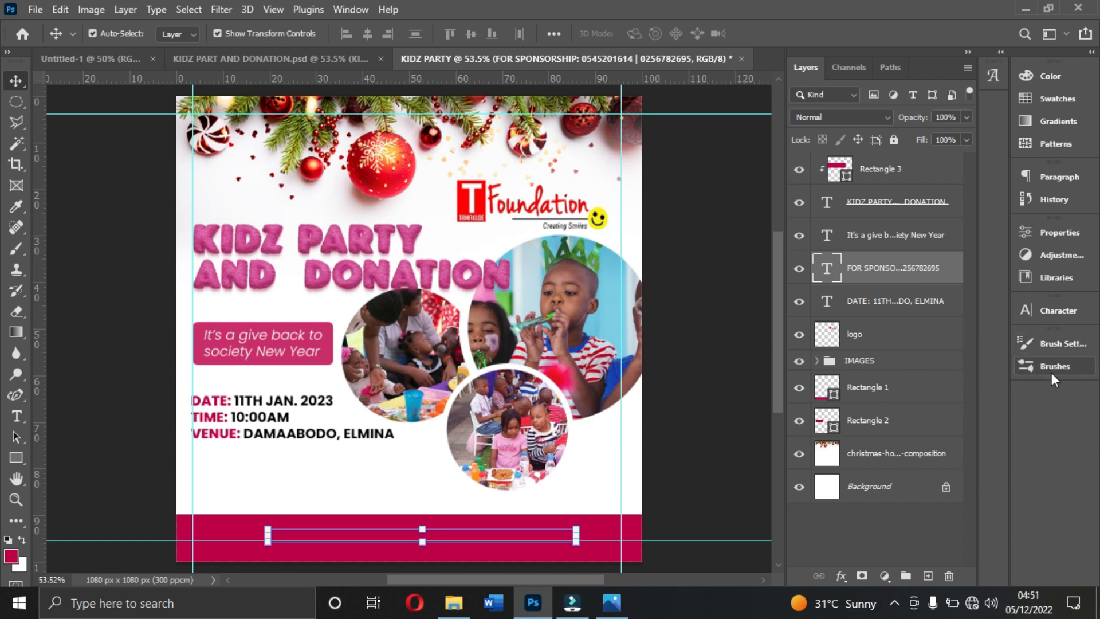
pyautogui.click(1056, 311)
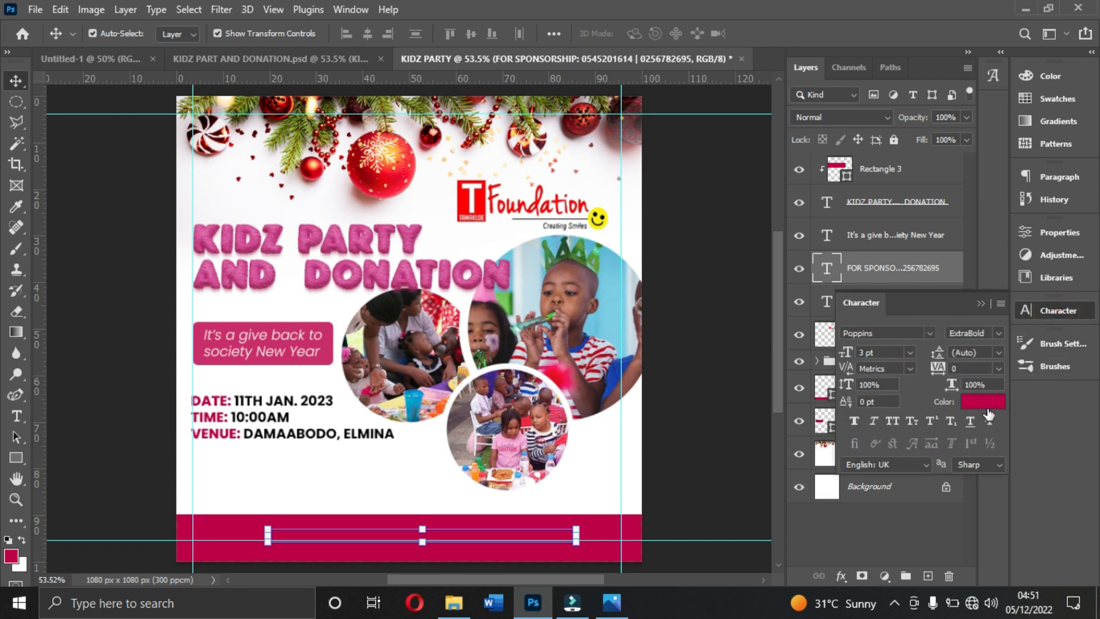
pyautogui.click(987, 404)
pyautogui.write('ffffff')
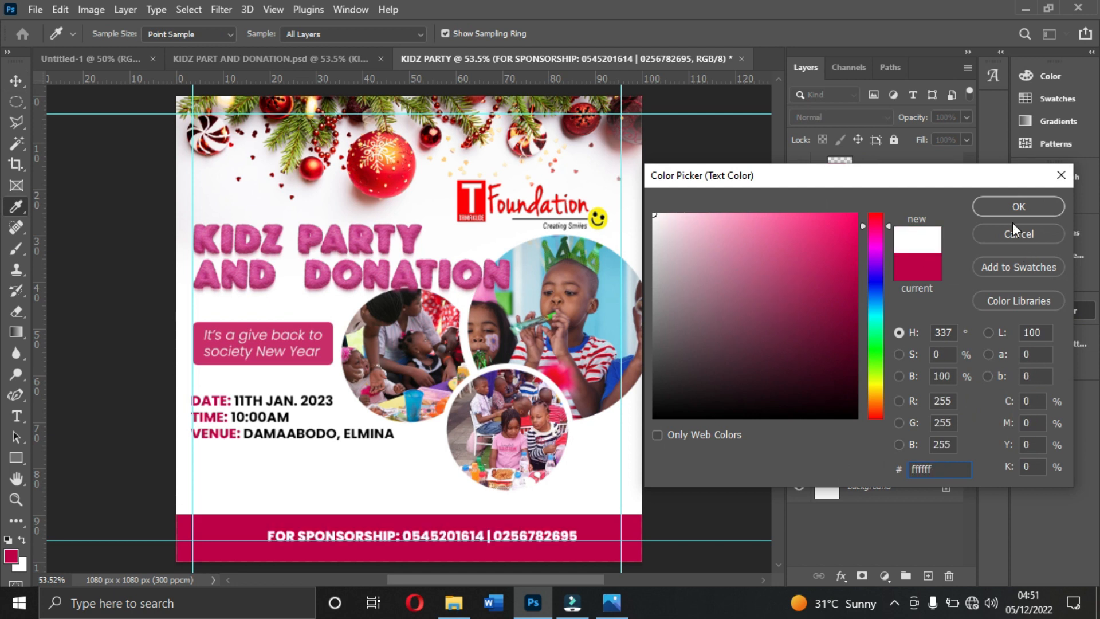
pyautogui.click(1009, 211)
# - Shift the sponsorship line sideways toward the footer bar's centre and set its font style to Bold
pyautogui.press('v')
pyautogui.moveTo(544, 541); pyautogui.dragTo(520, 537)
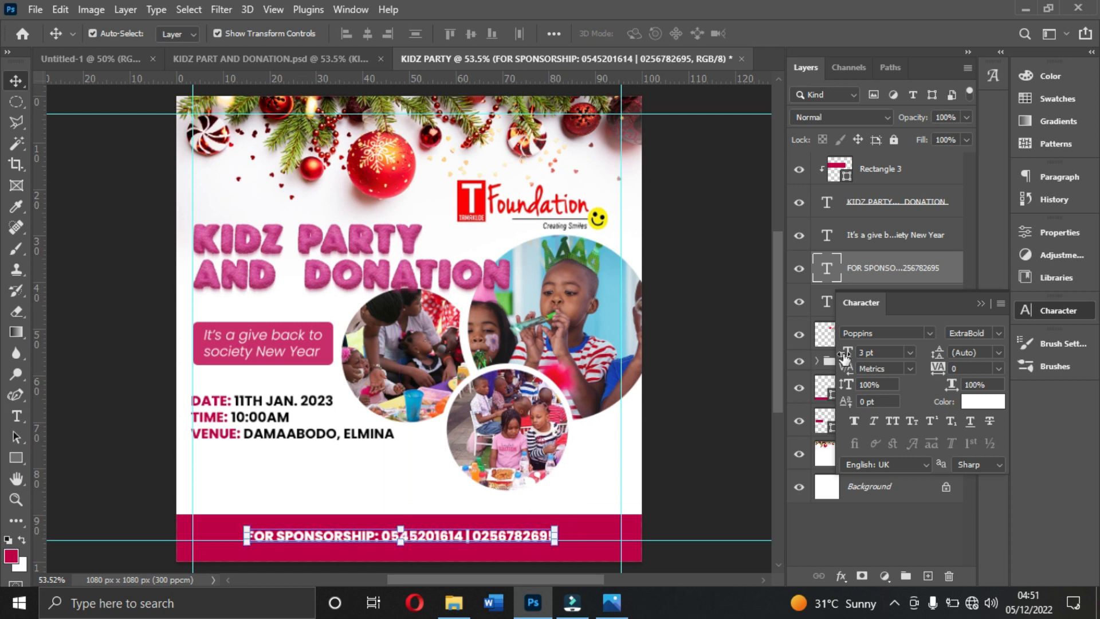
pyautogui.click(998, 334)
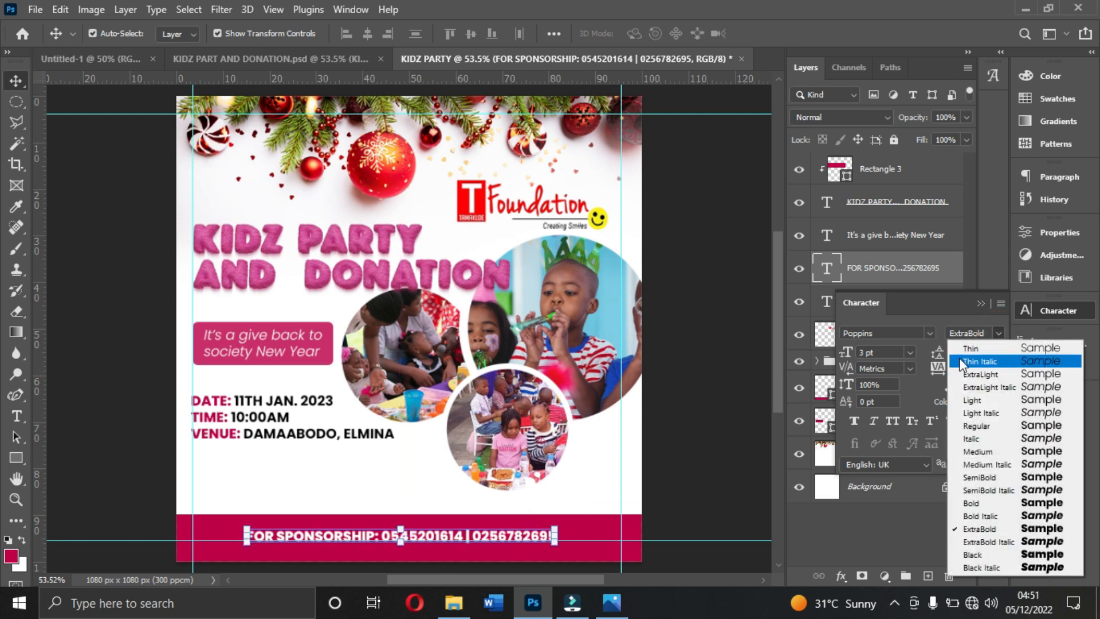
pyautogui.click(998, 505)
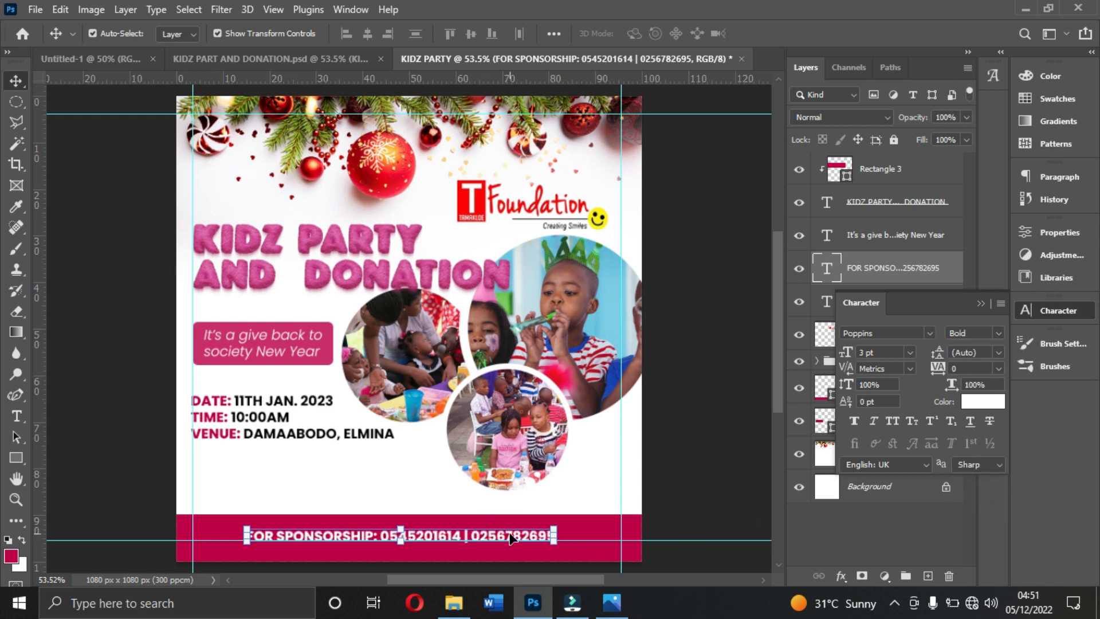
# - Place the christmas-gifts-ideas image from the Resources folder, scale it down and position it beneath the venue line in the flyer's lower-left area
pyautogui.click(292, 487)
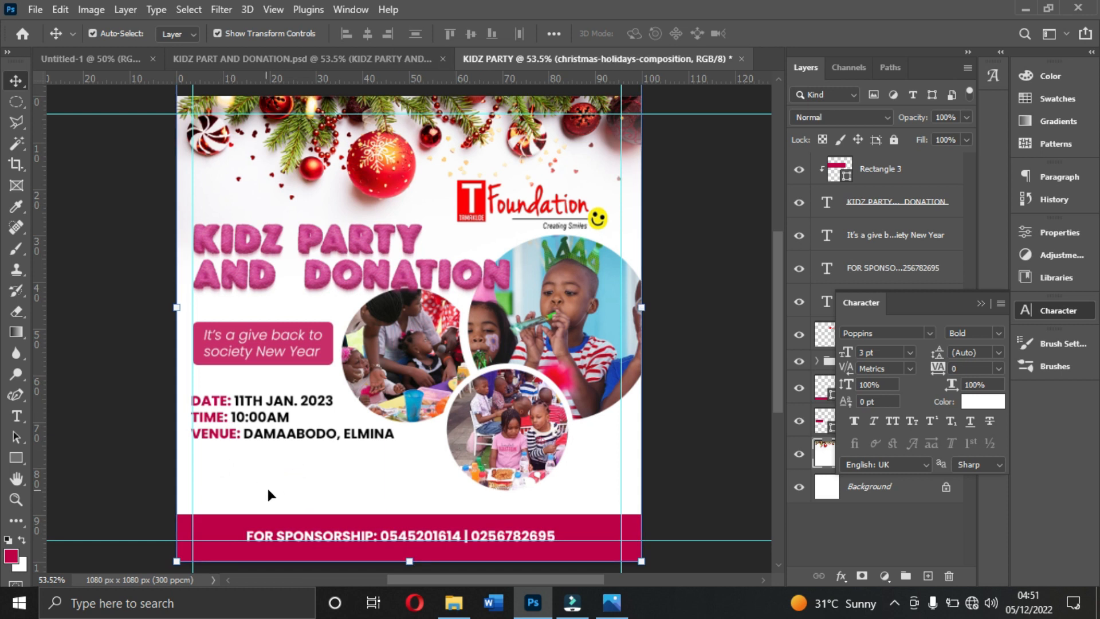
pyautogui.click(452, 602)
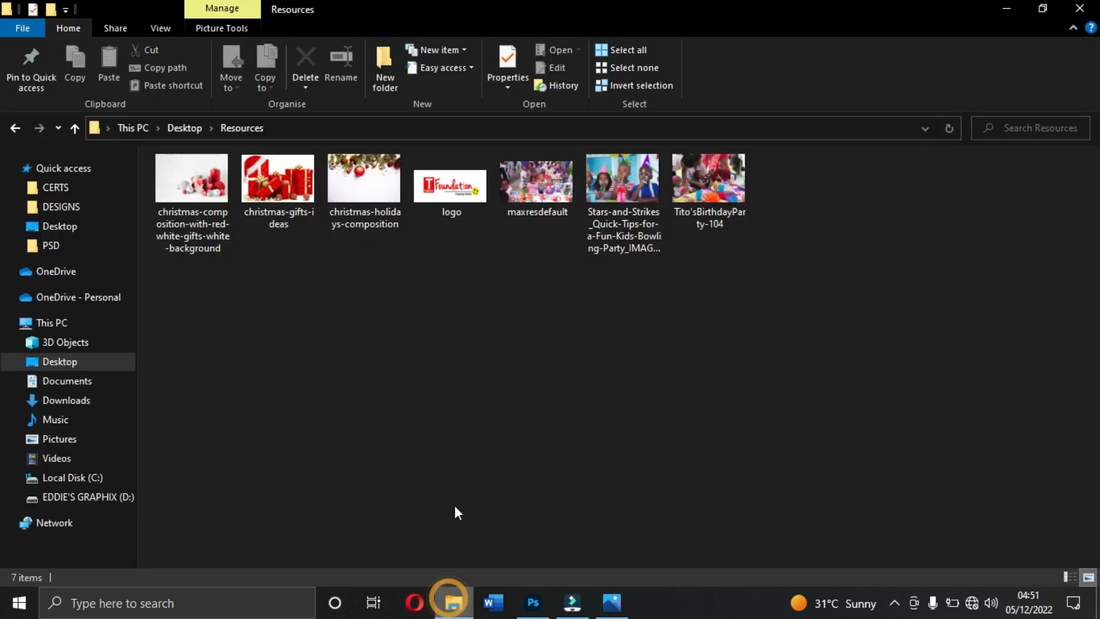
pyautogui.moveTo(280, 192); pyautogui.dragTo(361, 414)
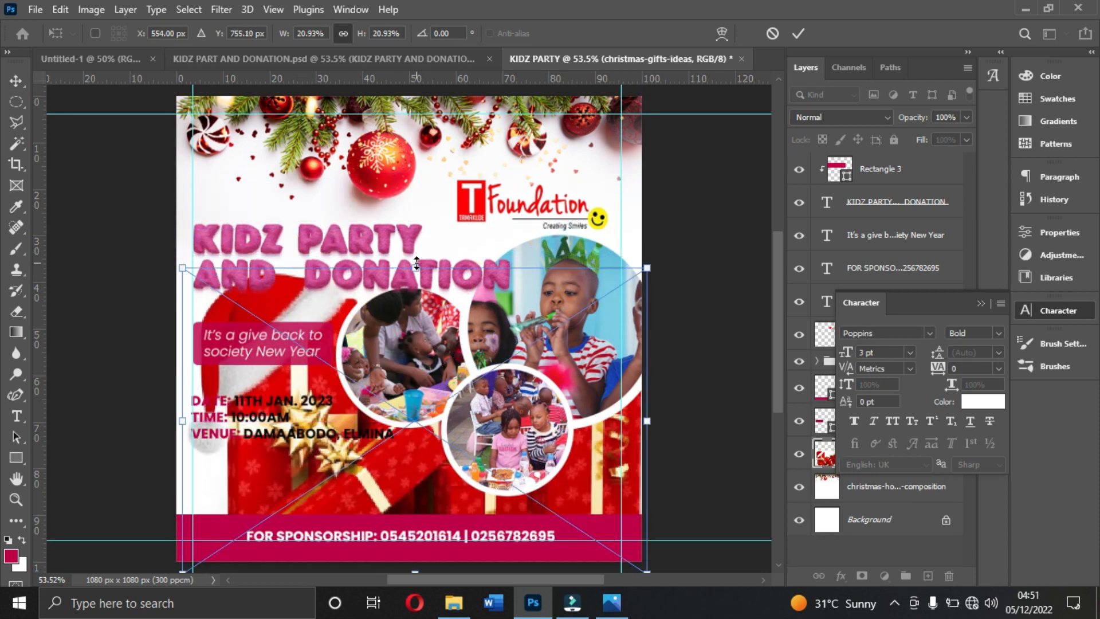
pyautogui.moveTo(415, 267); pyautogui.dragTo(437, 452)
pyautogui.moveTo(403, 484); pyautogui.dragTo(267, 424)
pyautogui.moveTo(334, 459); pyautogui.dragTo(269, 474)
pyautogui.press('Return')
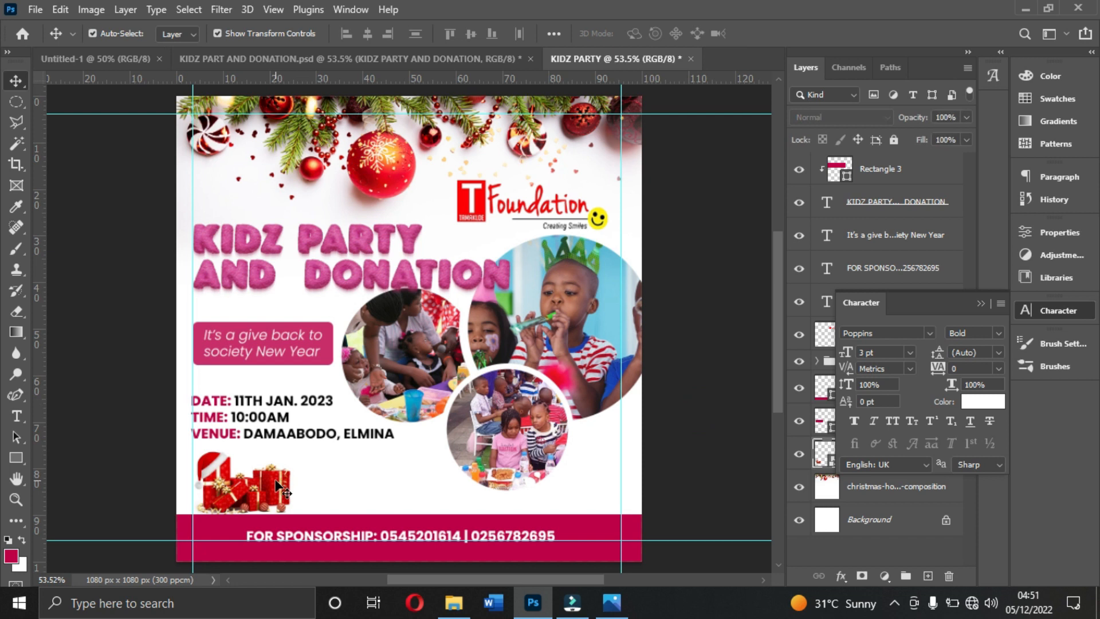
# - Lower the gifts image slightly so it rests on the footer bar's upper edge
pyautogui.click(278, 487)
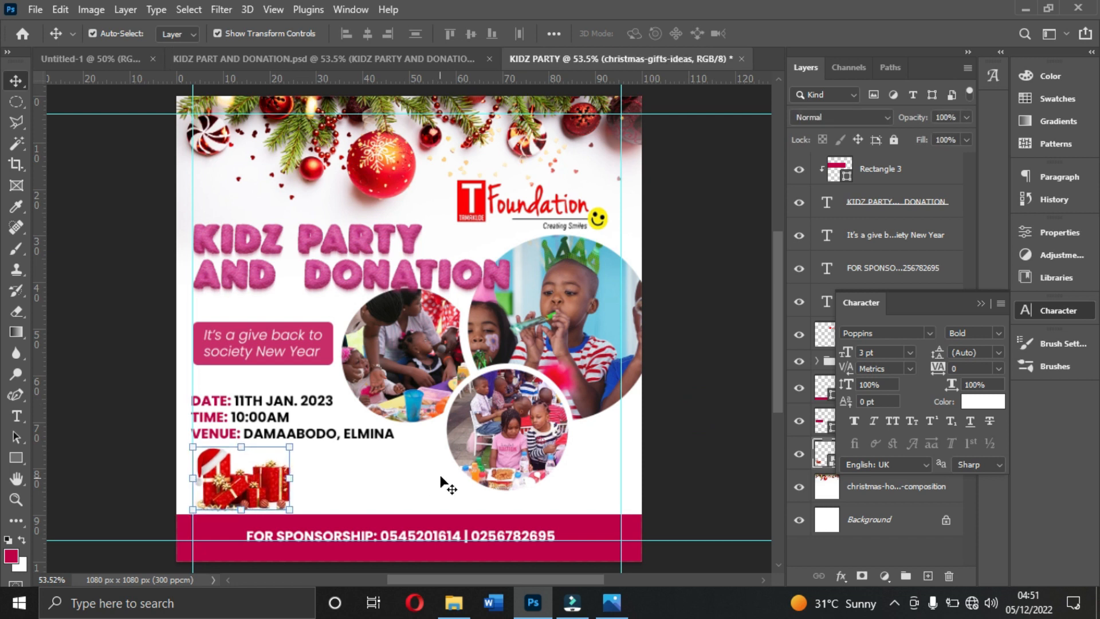
pyautogui.click(664, 456)
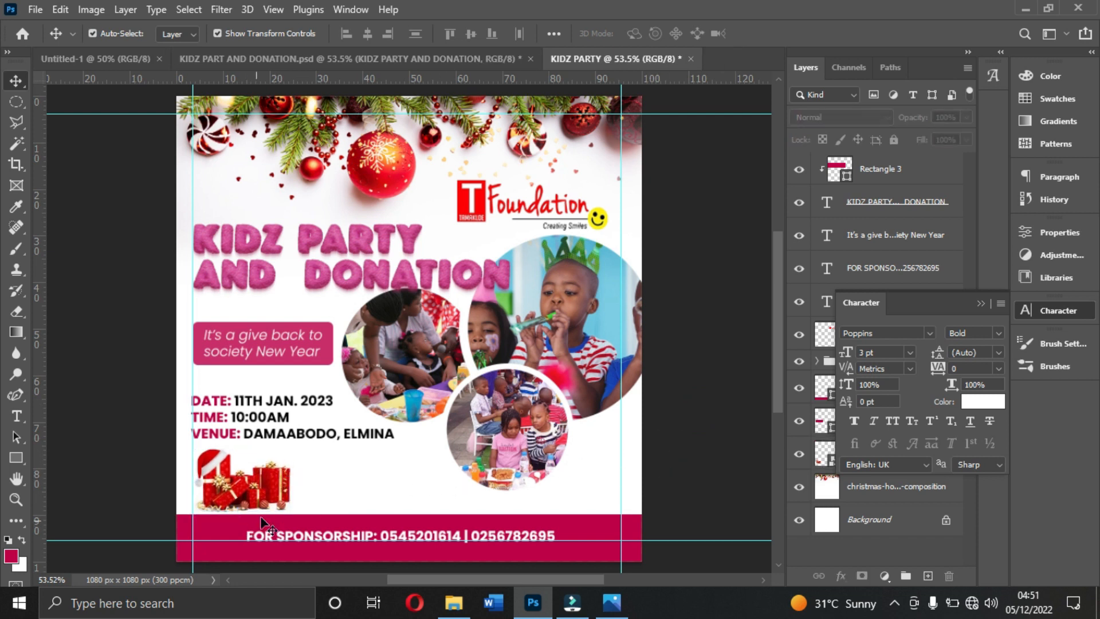
pyautogui.moveTo(255, 484); pyautogui.dragTo(255, 487)
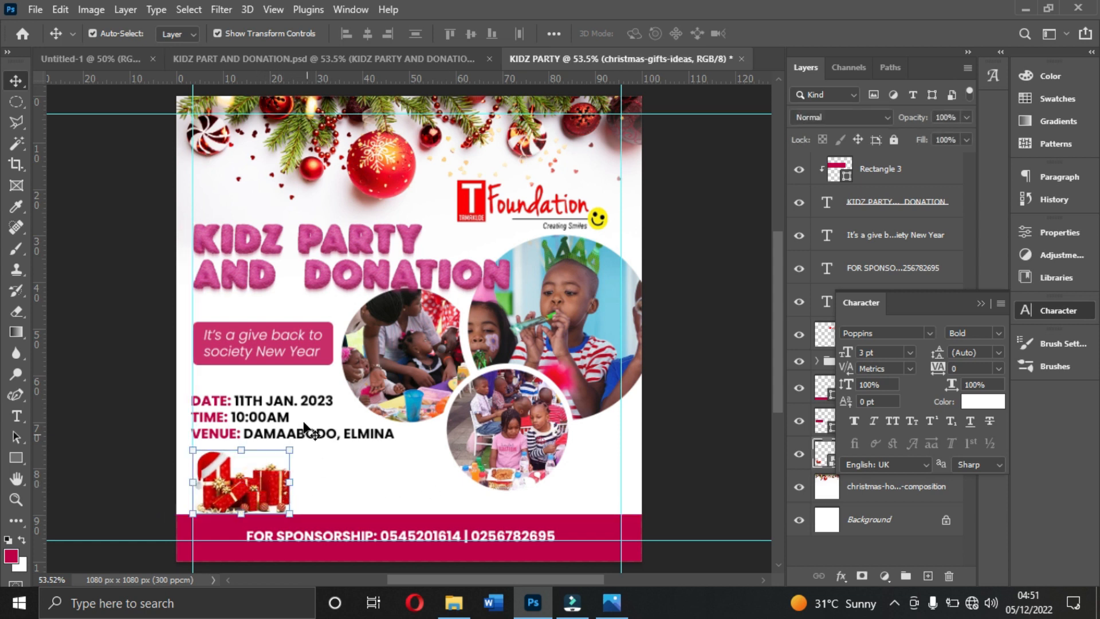
# - Nudge the date, time and venue text up slightly to widen the gap above the gifts image
pyautogui.click(292, 413)
pyautogui.press('Up')
pyautogui.press('Up')
pyautogui.press('Up')
pyautogui.press('Up')
pyautogui.press('Up')
pyautogui.press('Up')
pyautogui.press('Up')
pyautogui.press('Up')
pyautogui.press('Up')
pyautogui.press('Up')
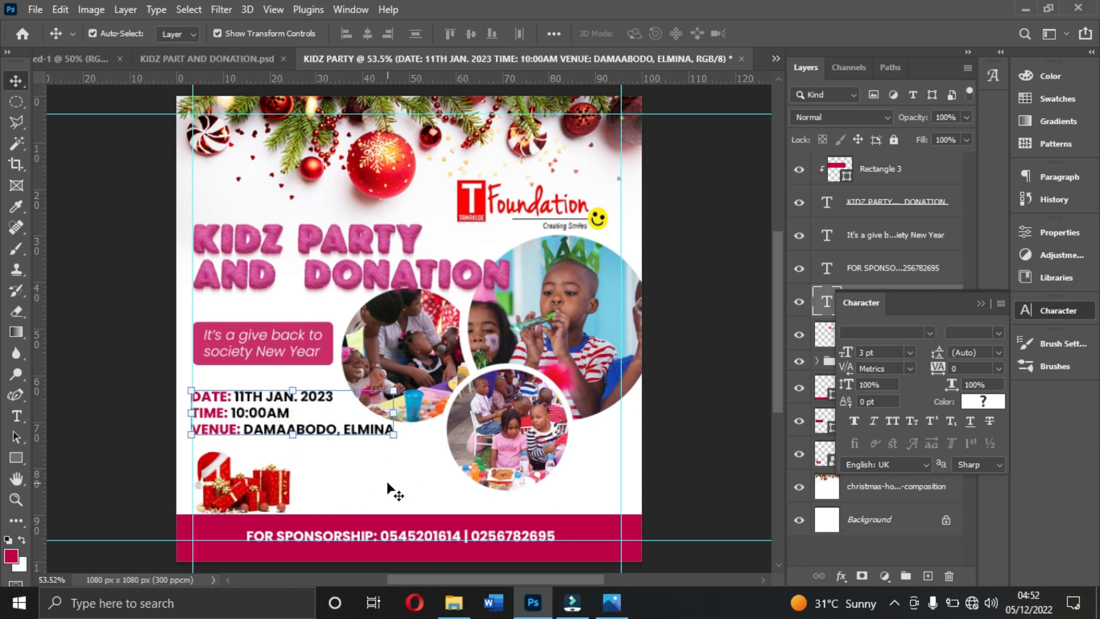
pyautogui.press('Up')
pyautogui.press('Up')
pyautogui.press('Up')
pyautogui.press('Up')
pyautogui.press('Up')
pyautogui.press('Up')
pyautogui.press('Up')
pyautogui.press('Up')
pyautogui.click(663, 417)
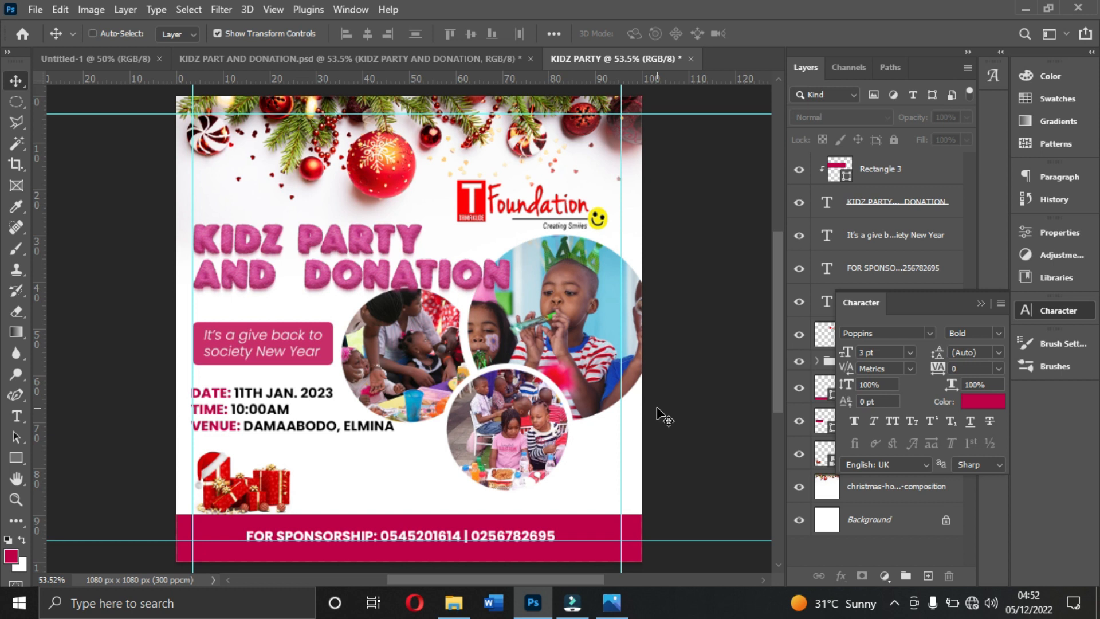
pyautogui.hotkey('ctrl', 'alt', 's')
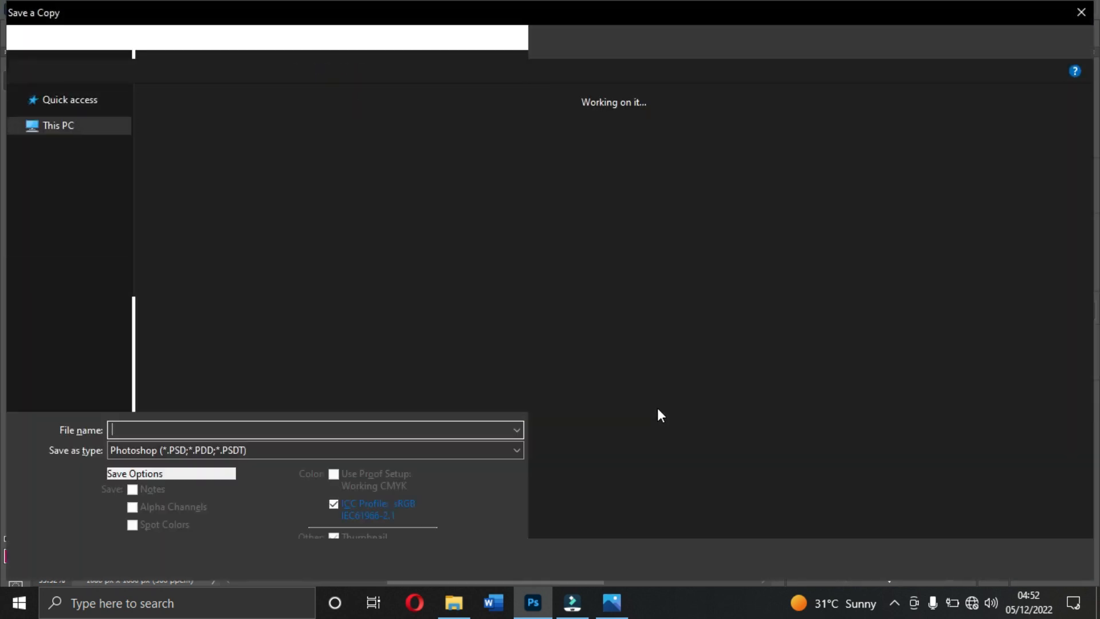
pyautogui.write('SSSSSSS')
pyautogui.click(191, 446)
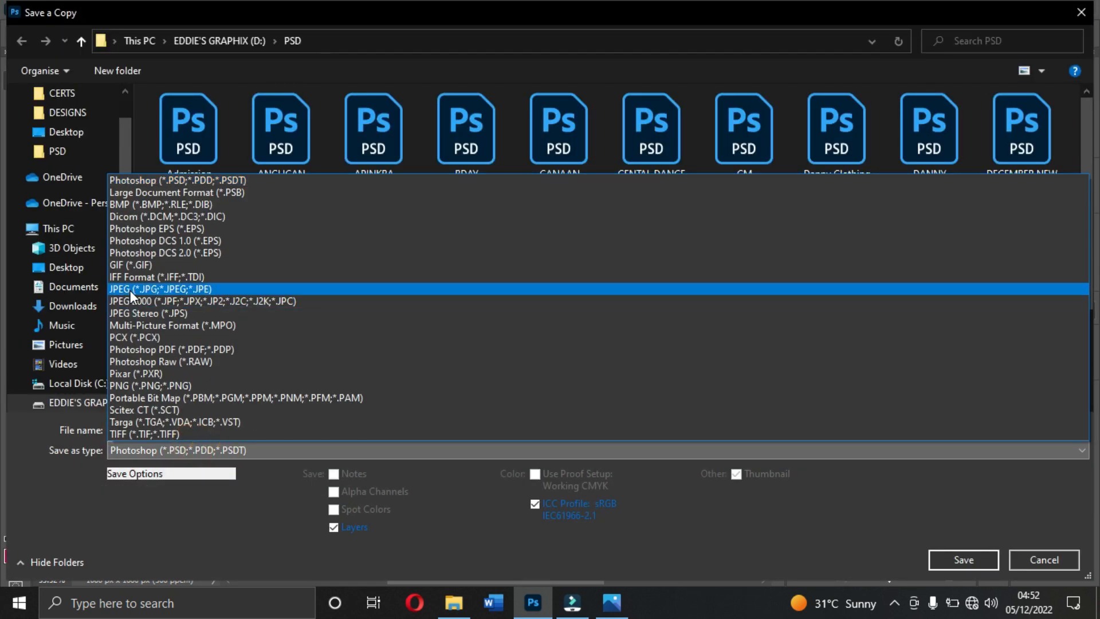
pyautogui.click(130, 290)
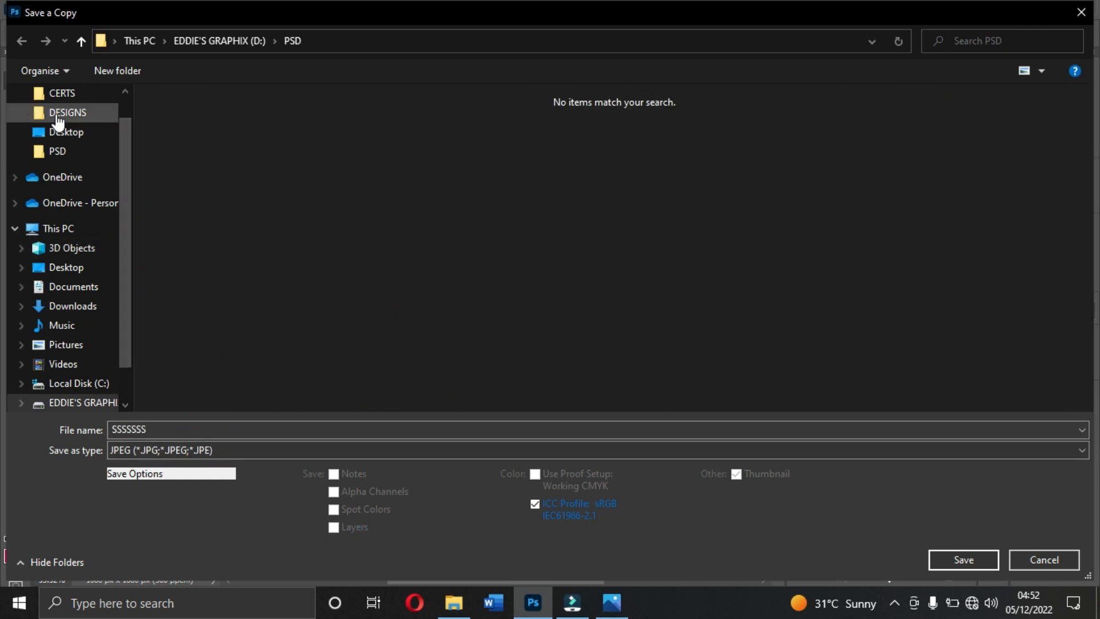
pyautogui.click(58, 114)
pyautogui.scroll(-10, 649, 256)
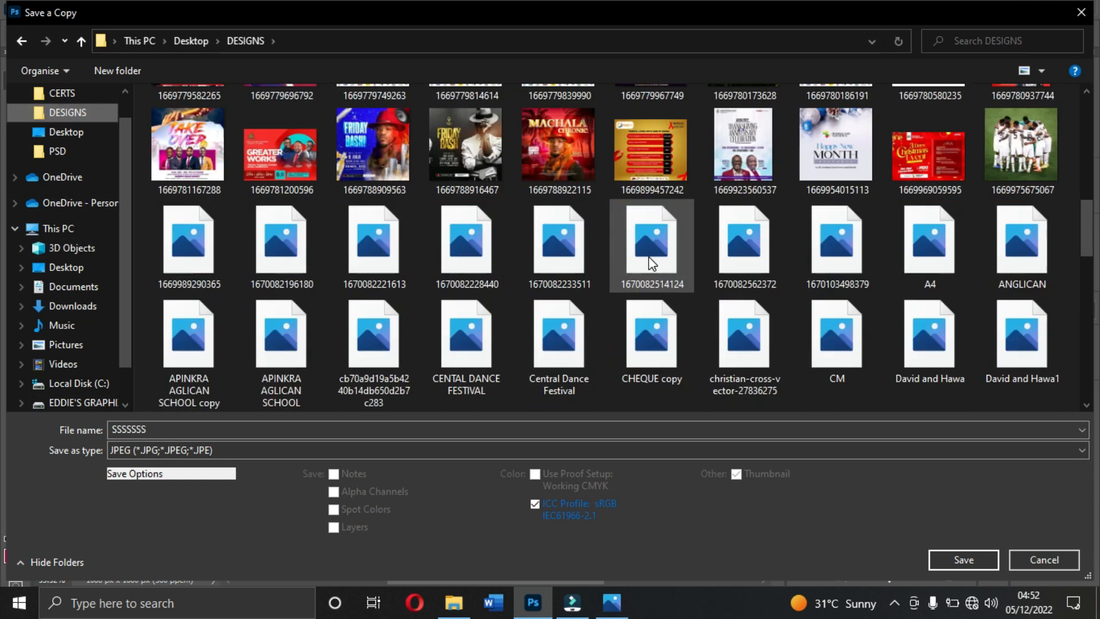
pyautogui.doubleClick(232, 428)
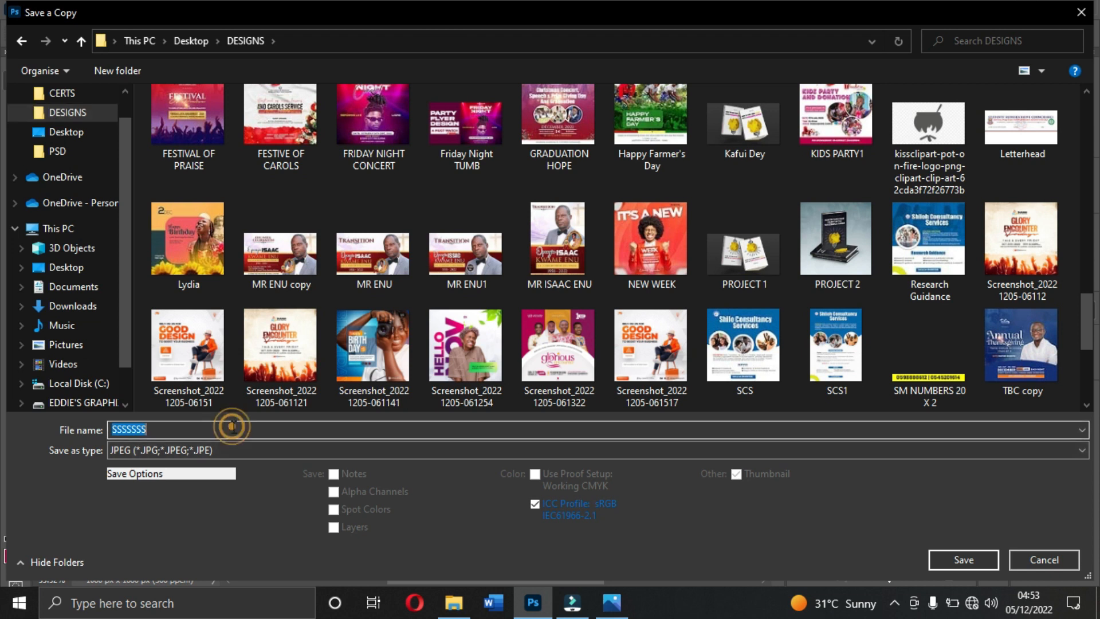
pyautogui.click(1044, 559)
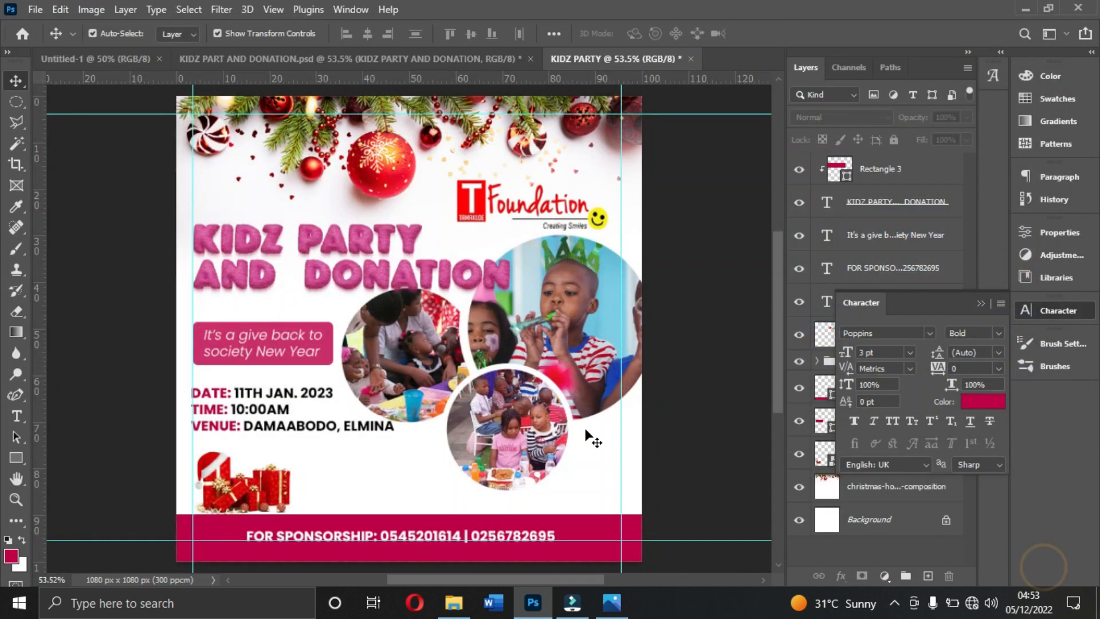
# - Save a JPEG copy of the flyer as KIDZ PARTY in the Resources folder on the Desktop
pyautogui.hotkey('ctrl', 'alt', 's')
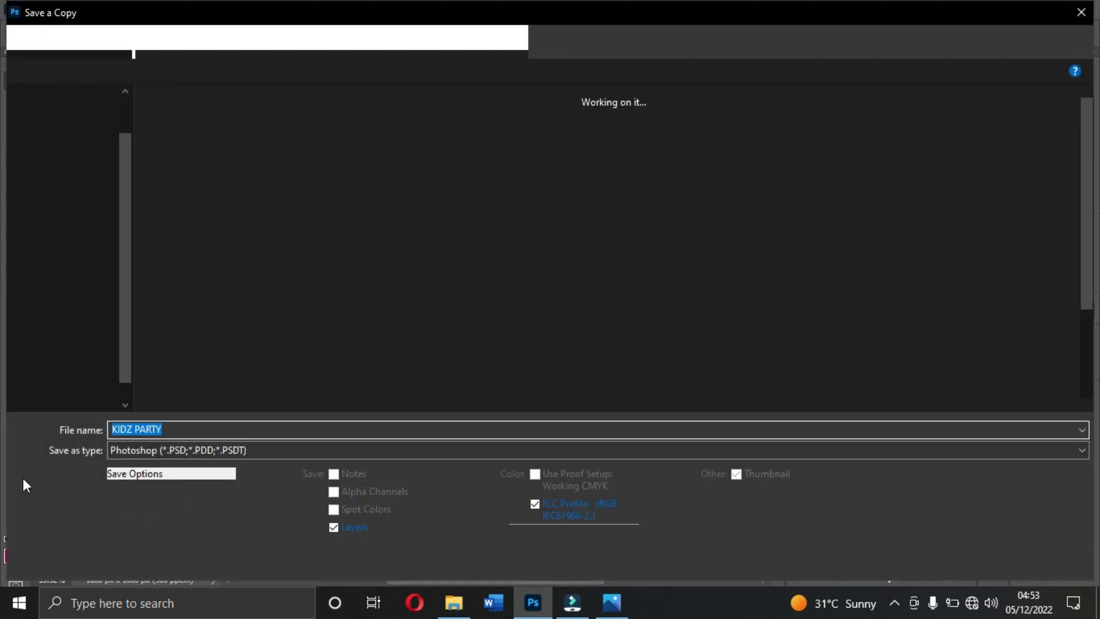
pyautogui.click(286, 449)
pyautogui.click(164, 288)
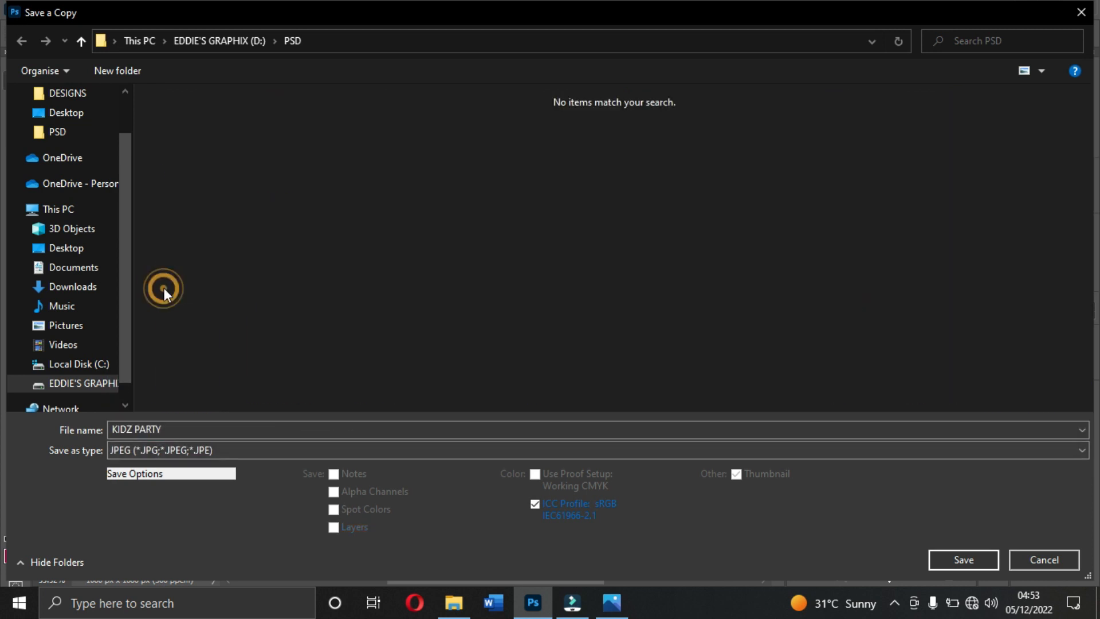
pyautogui.scroll(2, 81, 211)
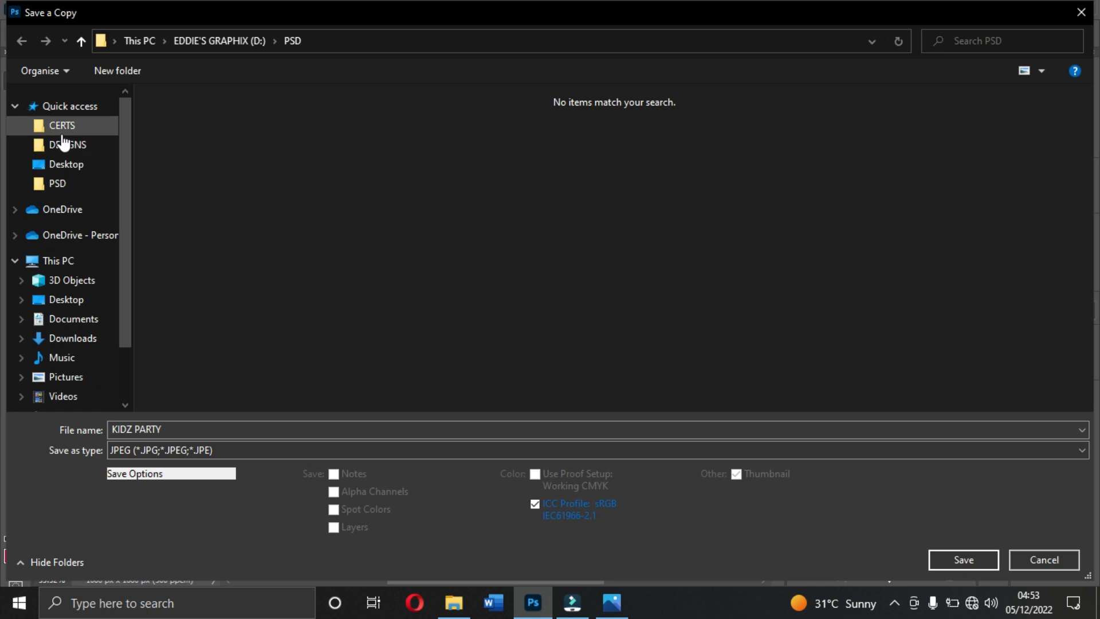
pyautogui.click(66, 164)
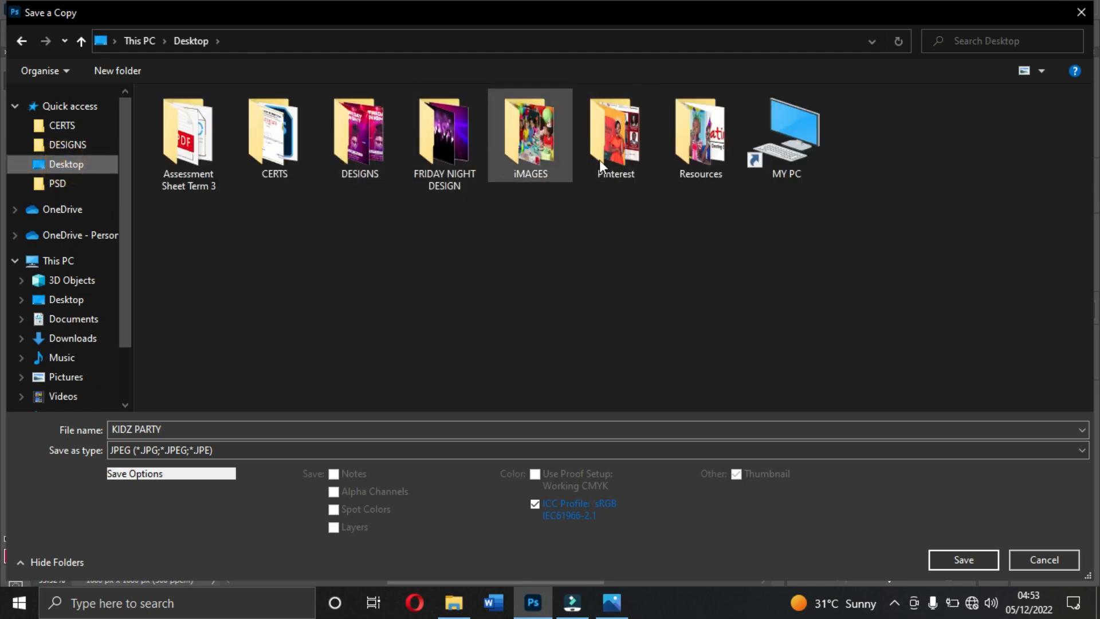
pyautogui.doubleClick(693, 143)
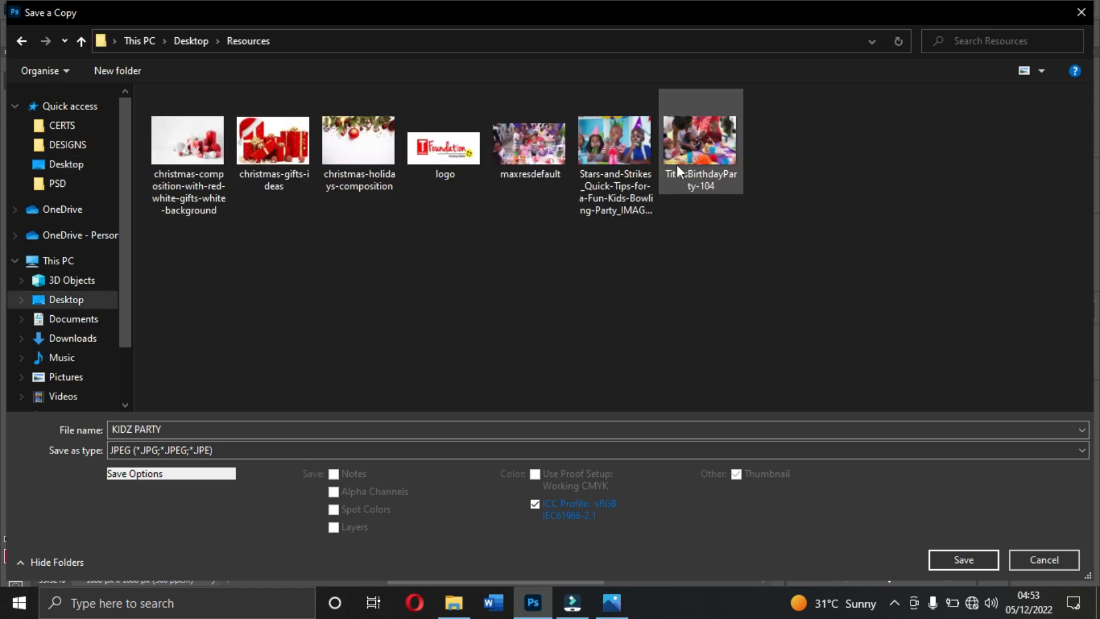
pyautogui.click(947, 555)
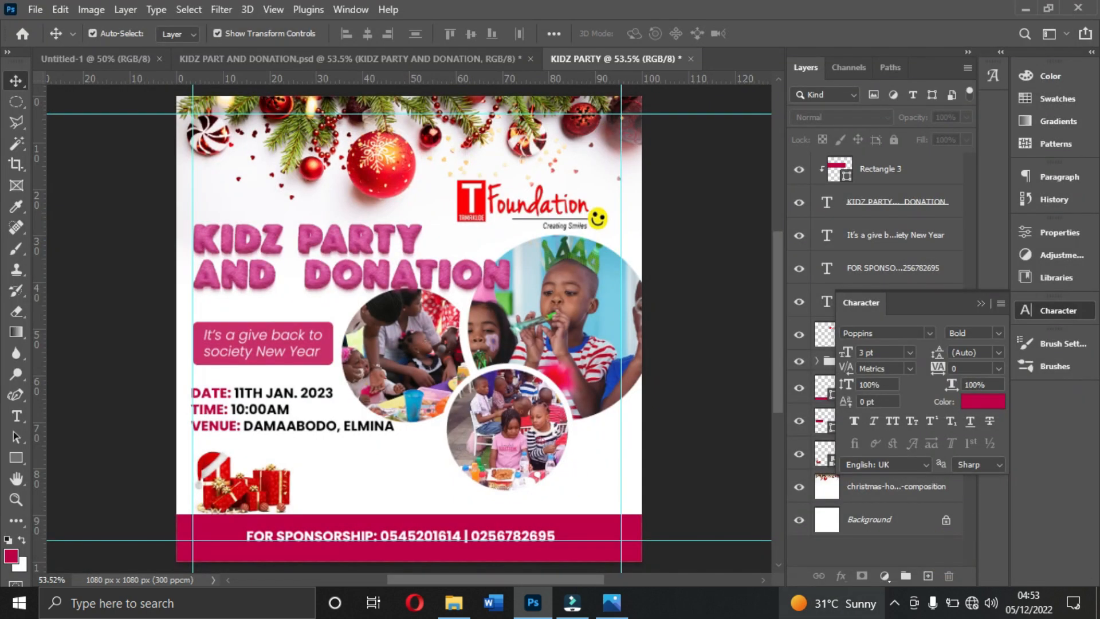
# - Close the reference flyer, open the exported KIDZ PARTY image from the Resources folder to check it, and return to Photoshop
pyautogui.click(612, 604)
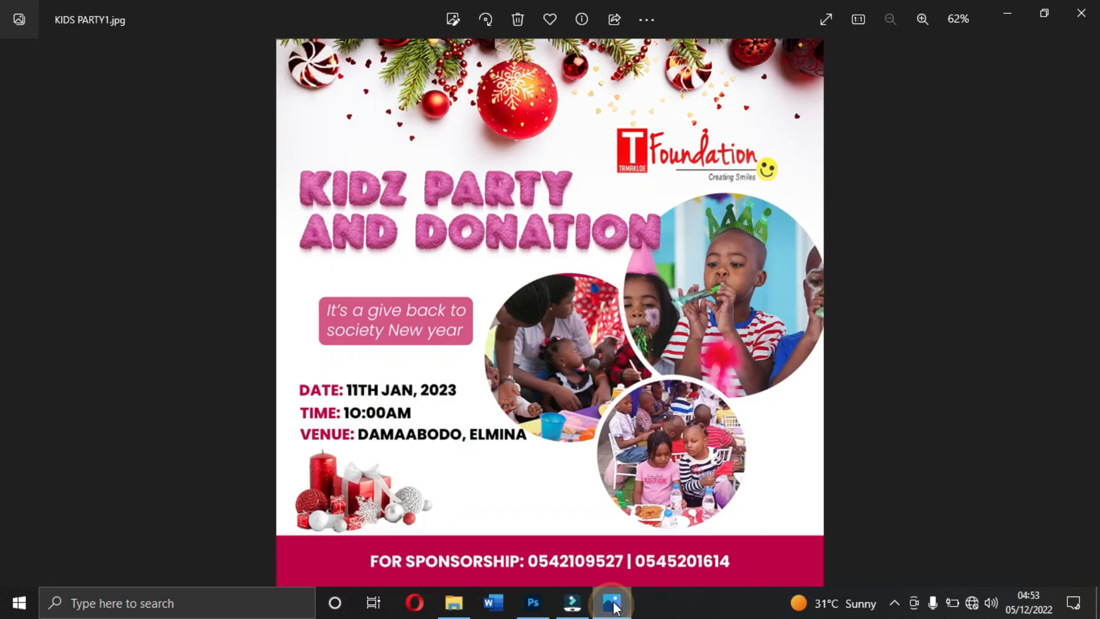
pyautogui.click(1086, 8)
pyautogui.click(654, 130)
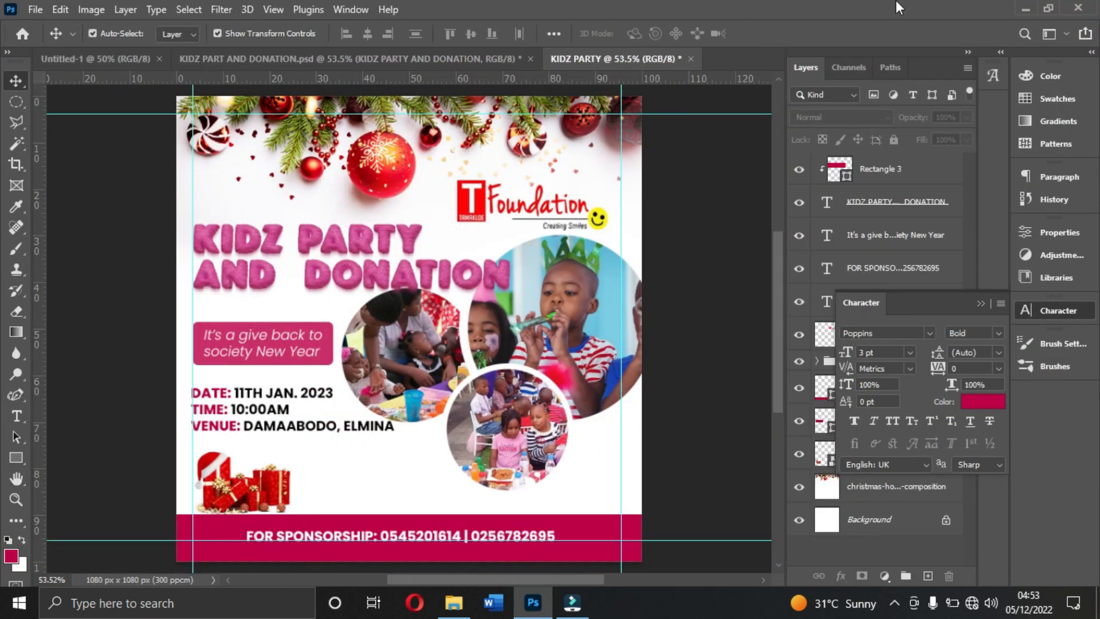
pyautogui.click(1020, 5)
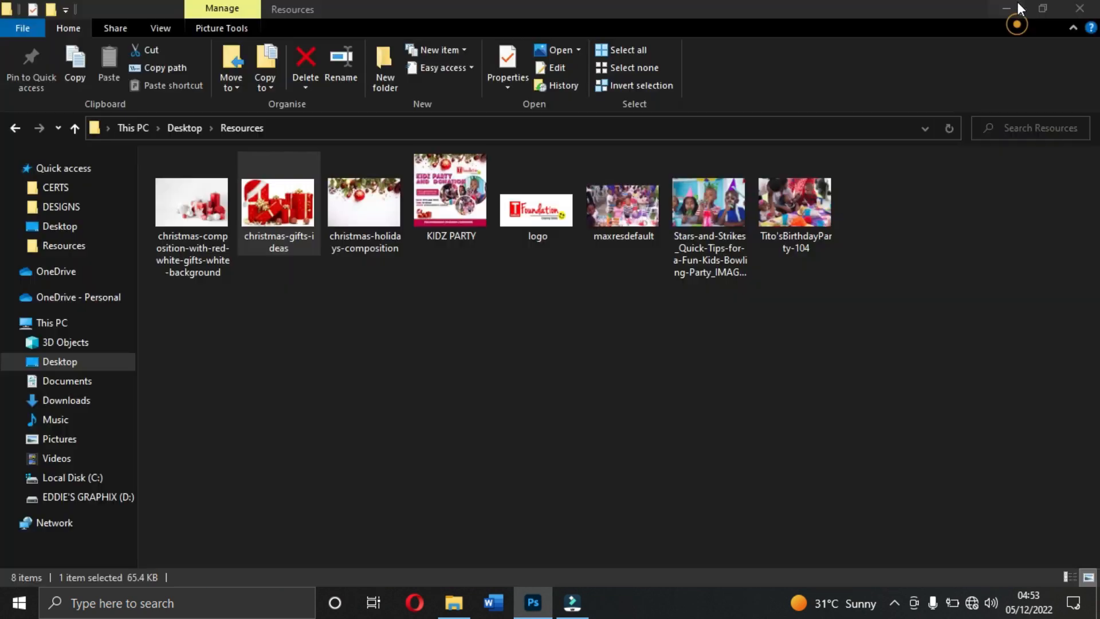
pyautogui.doubleClick(456, 198)
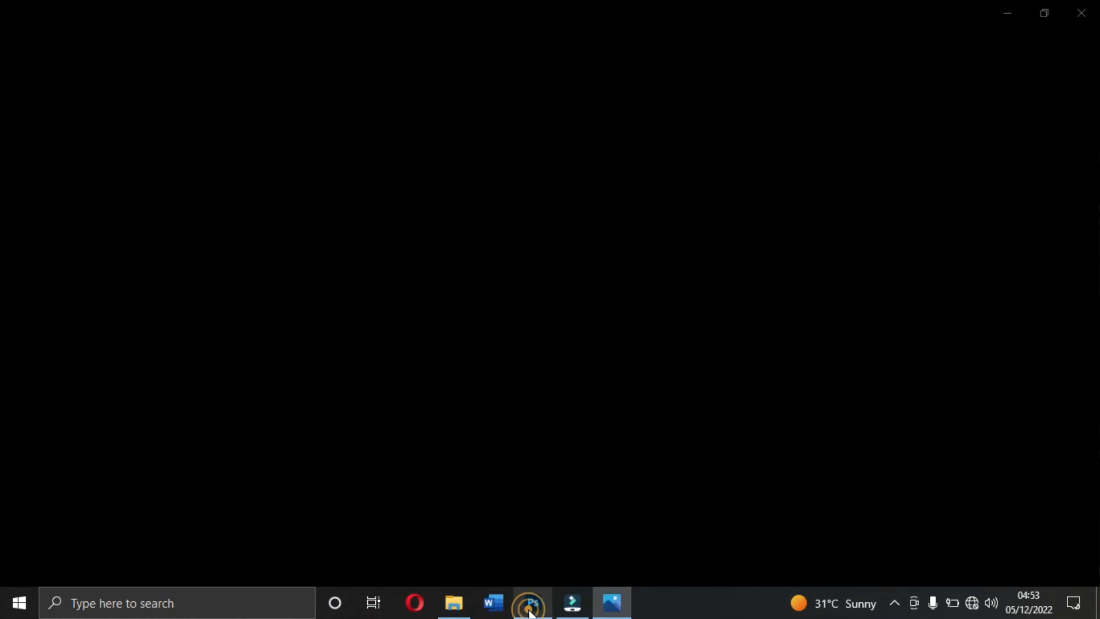
pyautogui.click(530, 607)
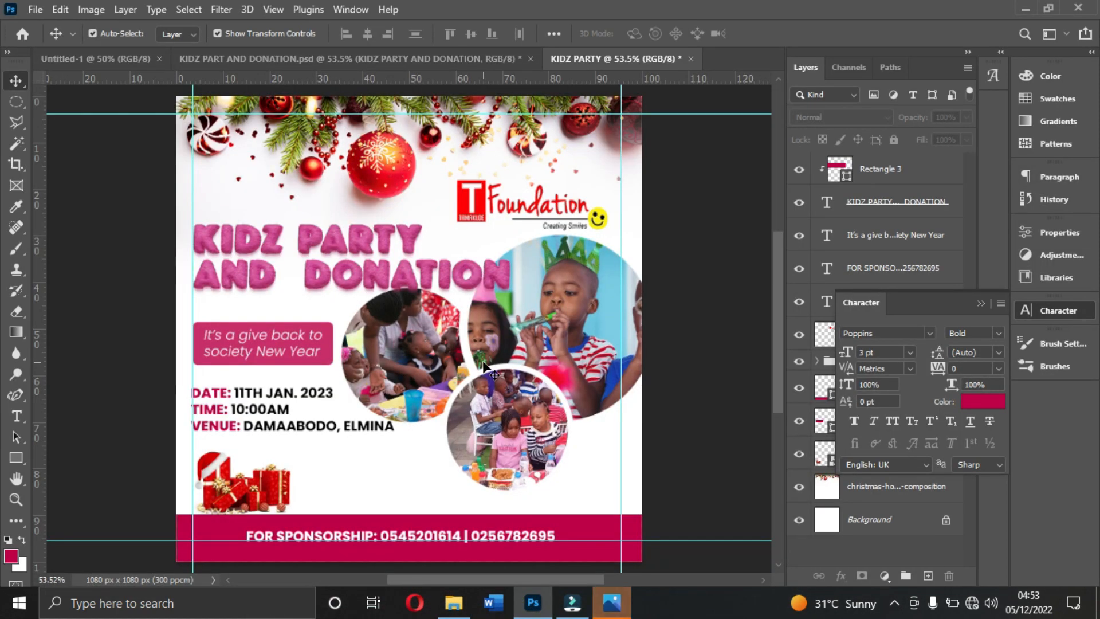
# - Shift the Rectangle 3 tint over the title slightly downward
pyautogui.click(407, 259)
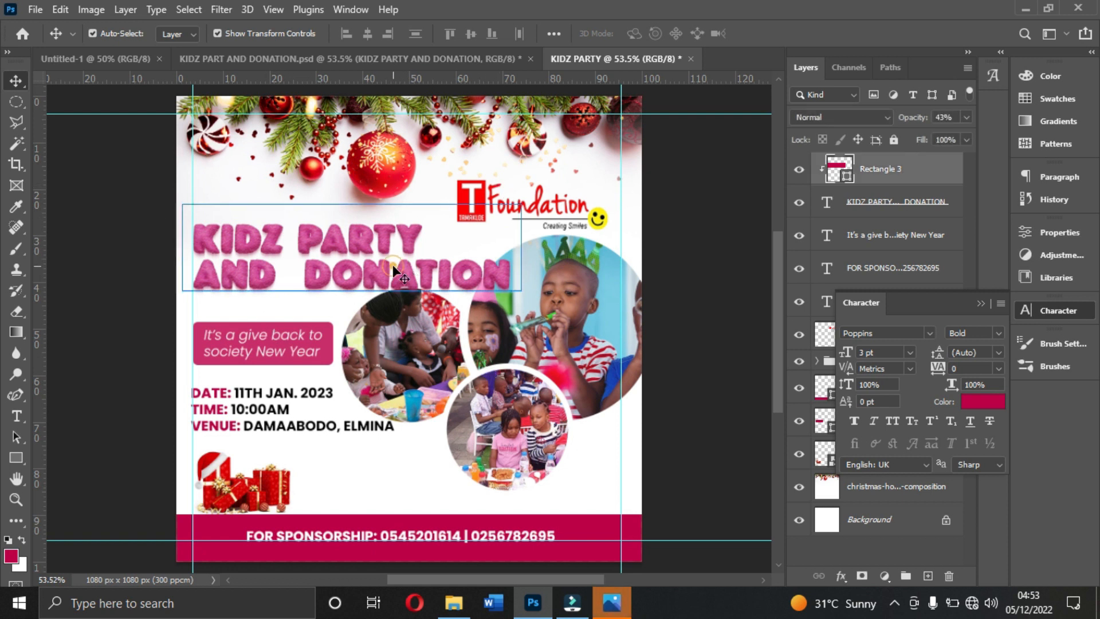
pyautogui.moveTo(394, 267); pyautogui.dragTo(394, 269)
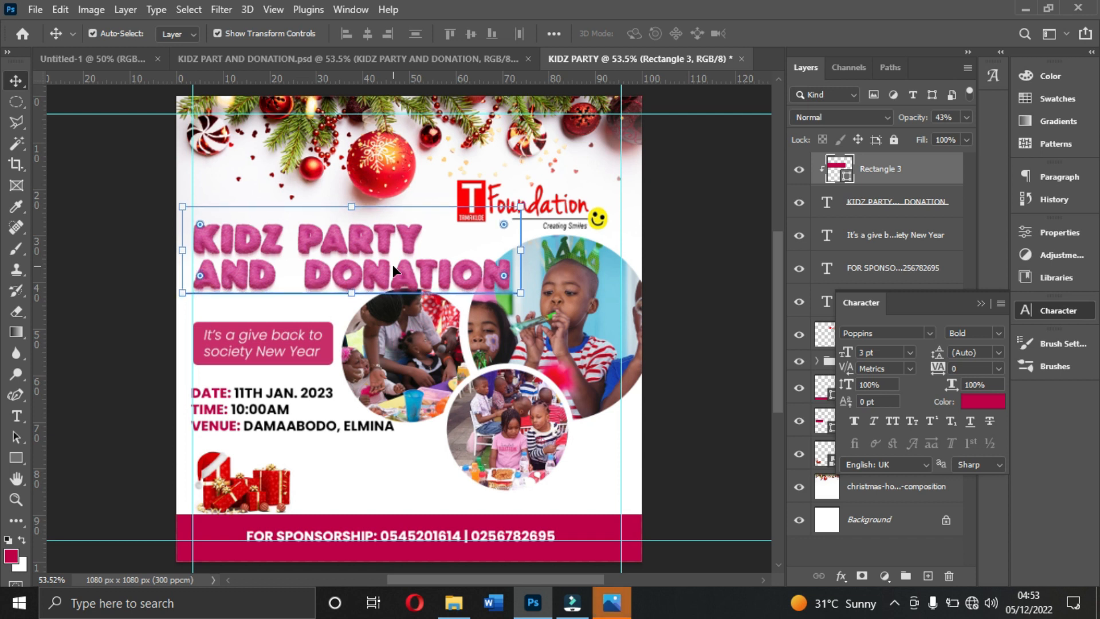
pyautogui.click(704, 304)
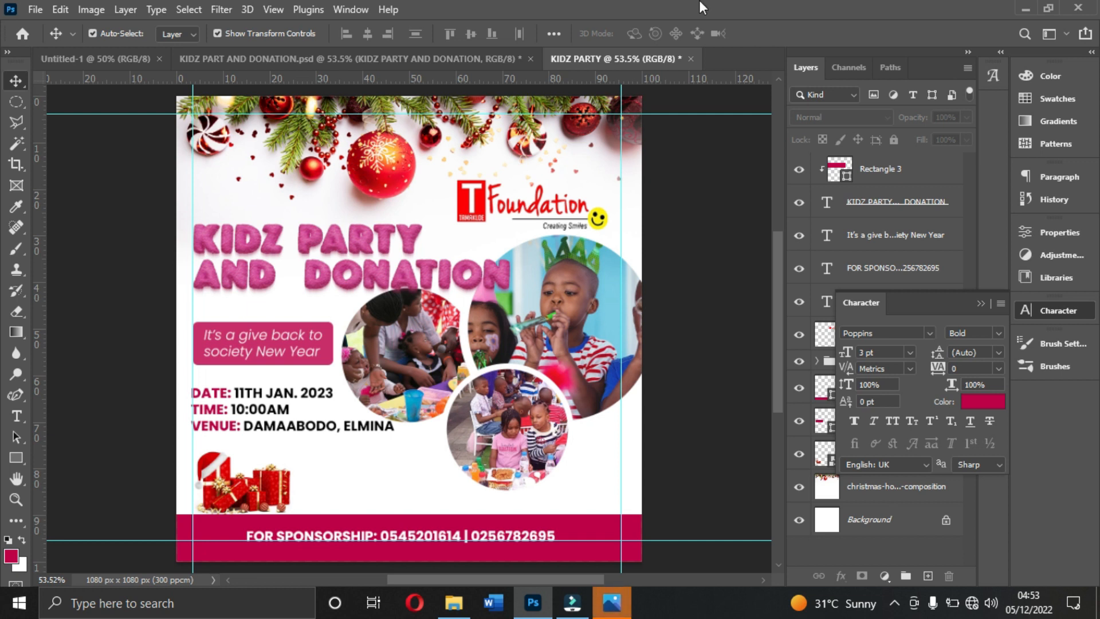
# - Move the date, time and venue text slightly right to the left margin guide and remove that guide
pyautogui.click(269, 410)
pyautogui.moveTo(271, 410); pyautogui.dragTo(273, 410)
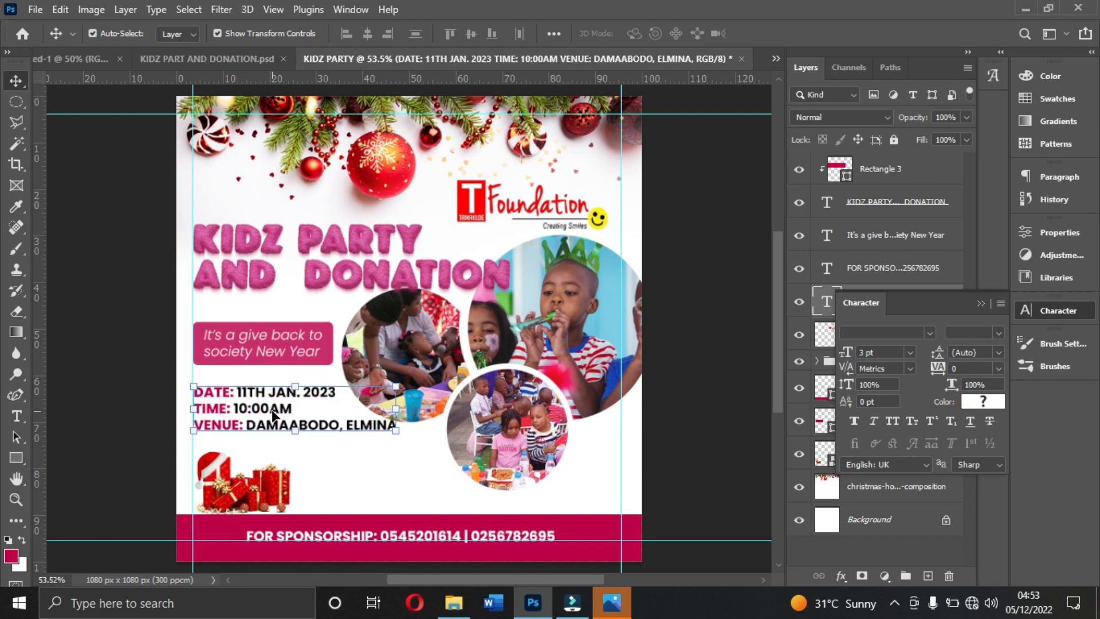
pyautogui.moveTo(193, 303); pyautogui.dragTo(8, 295)
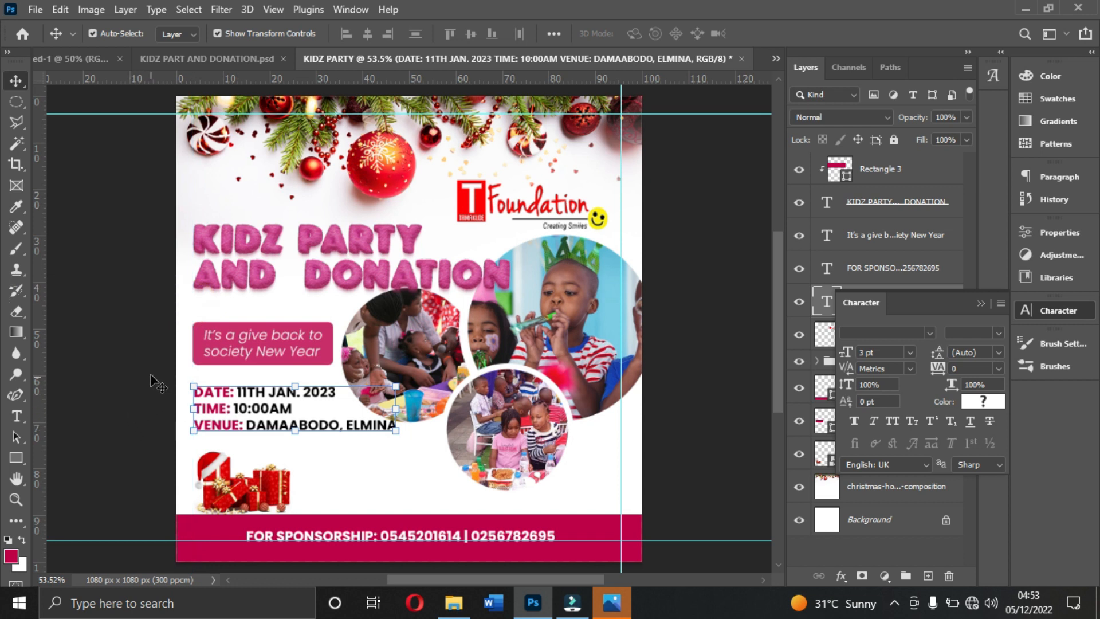
# - Align the left edges of the title, the event details text and the tagline box (Rectangle 2)
pyautogui.keyDown('ctrl'); pyautogui.click(947, 206); pyautogui.keyUp('ctrl')
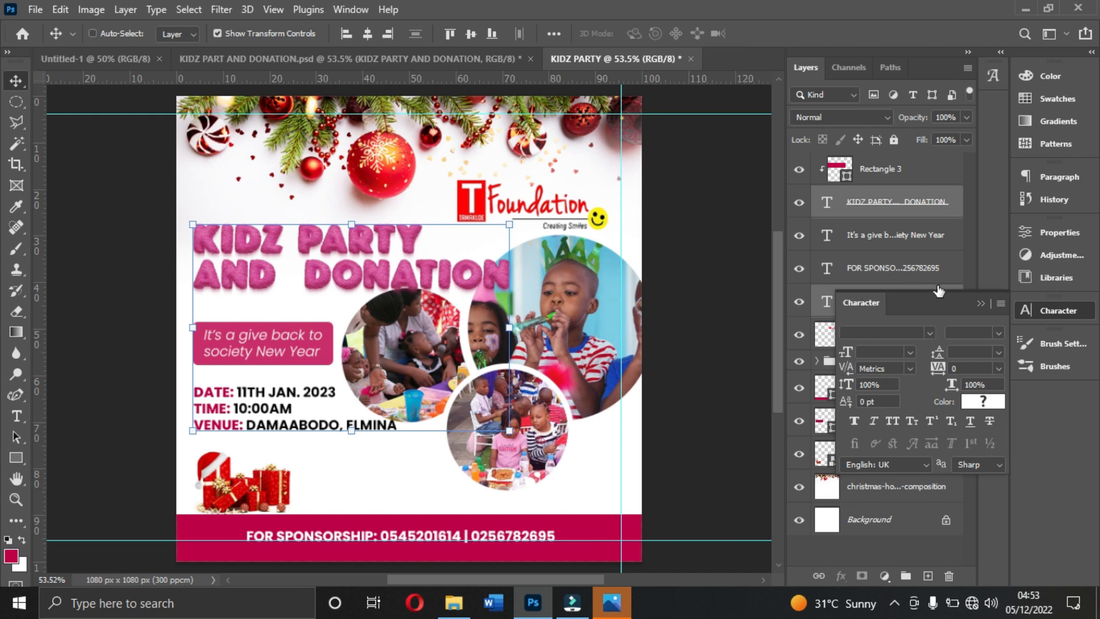
pyautogui.click(980, 305)
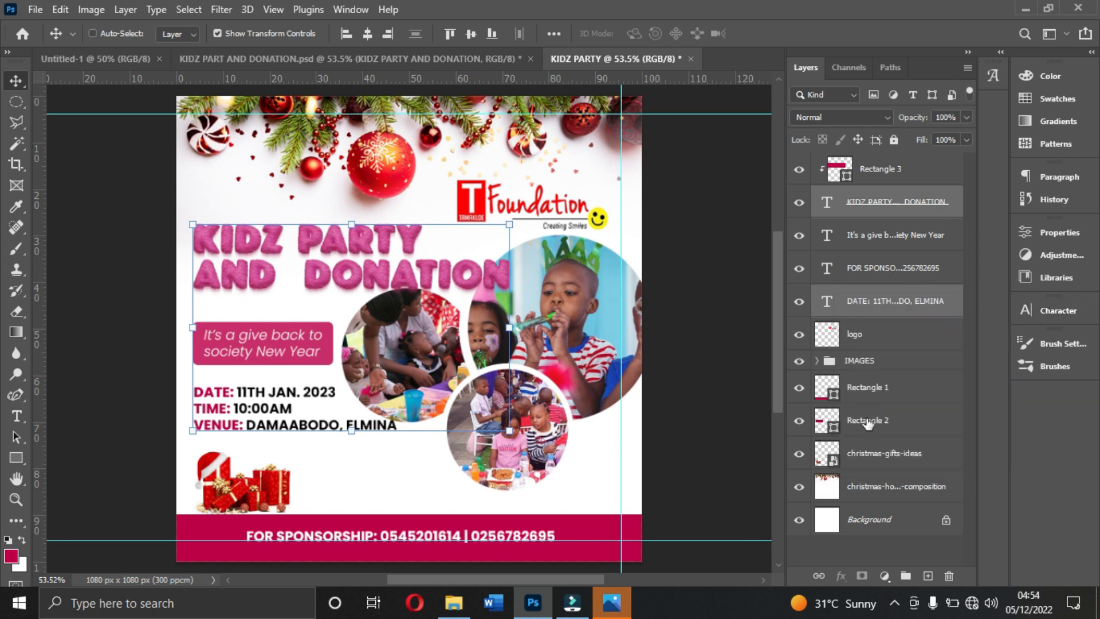
pyautogui.keyDown('ctrl'); pyautogui.click(872, 392); pyautogui.keyUp('ctrl')
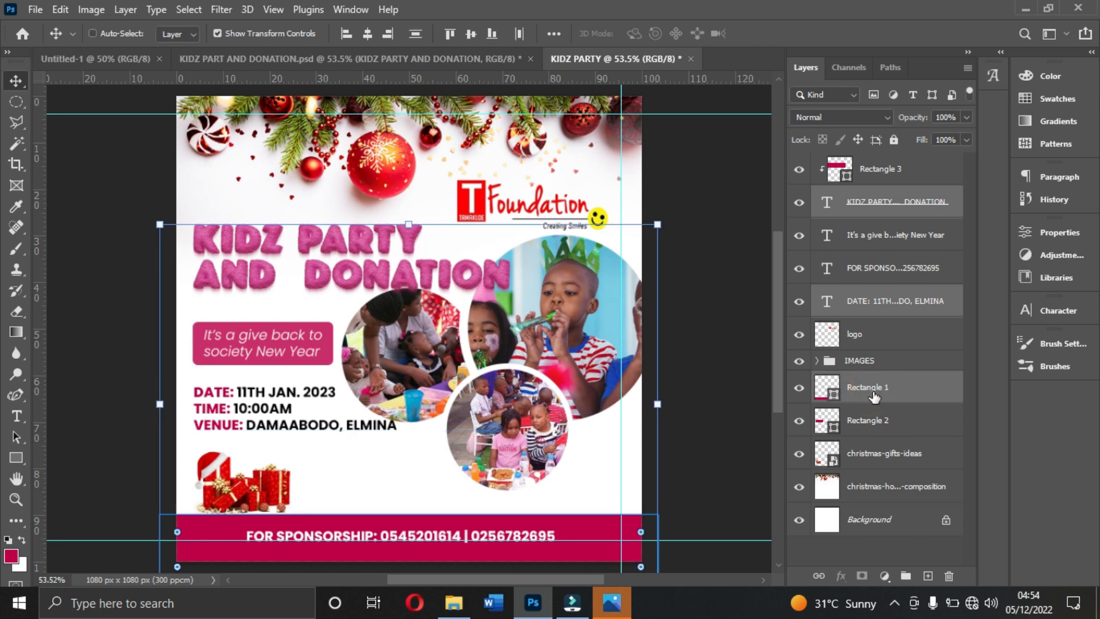
pyautogui.keyDown('ctrl'); pyautogui.click(873, 394); pyautogui.keyUp('ctrl')
pyautogui.keyDown('ctrl'); pyautogui.click(869, 424); pyautogui.keyUp('ctrl')
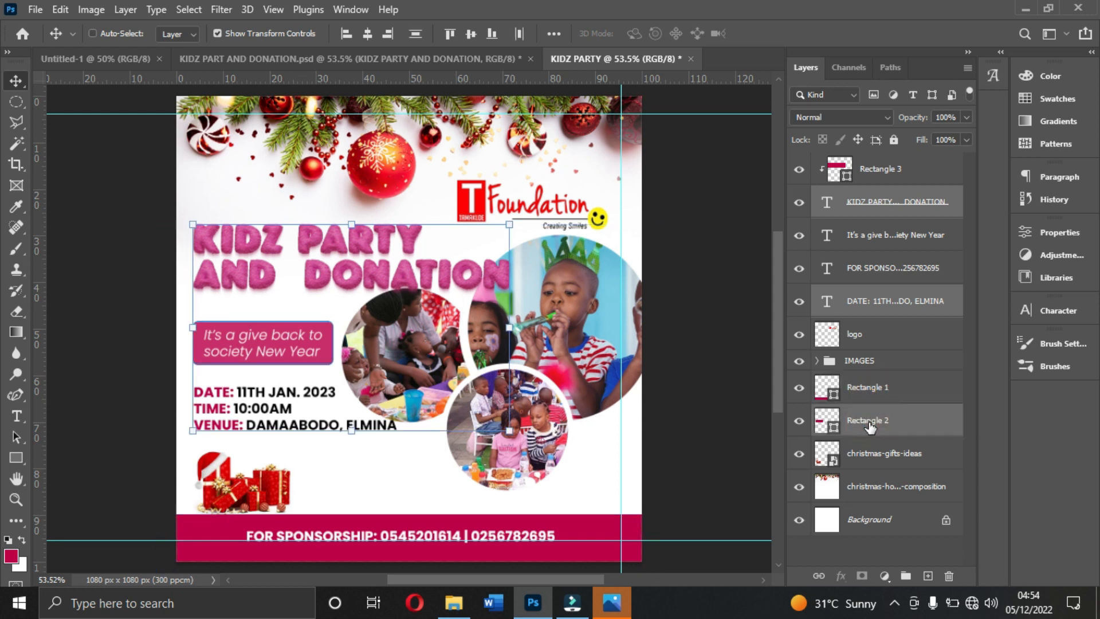
pyautogui.click(347, 34)
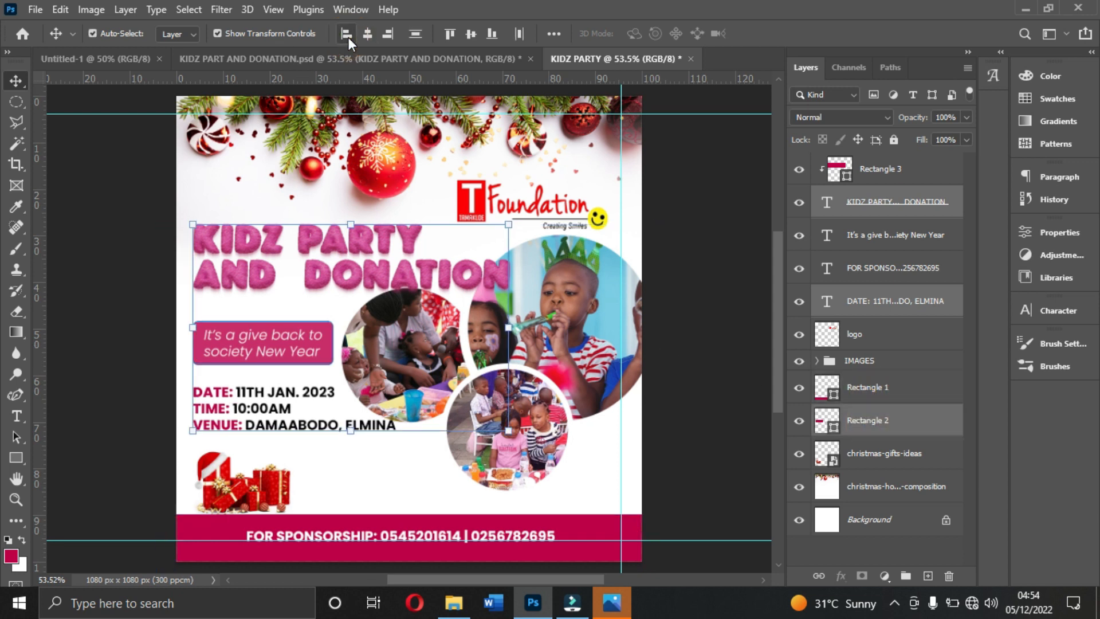
pyautogui.click(675, 270)
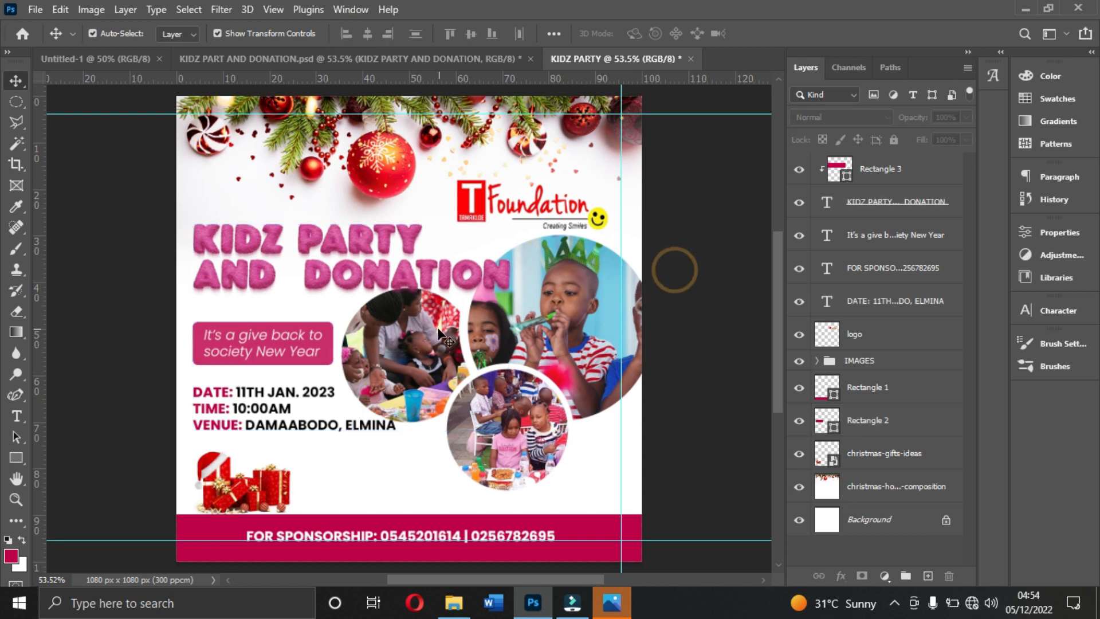